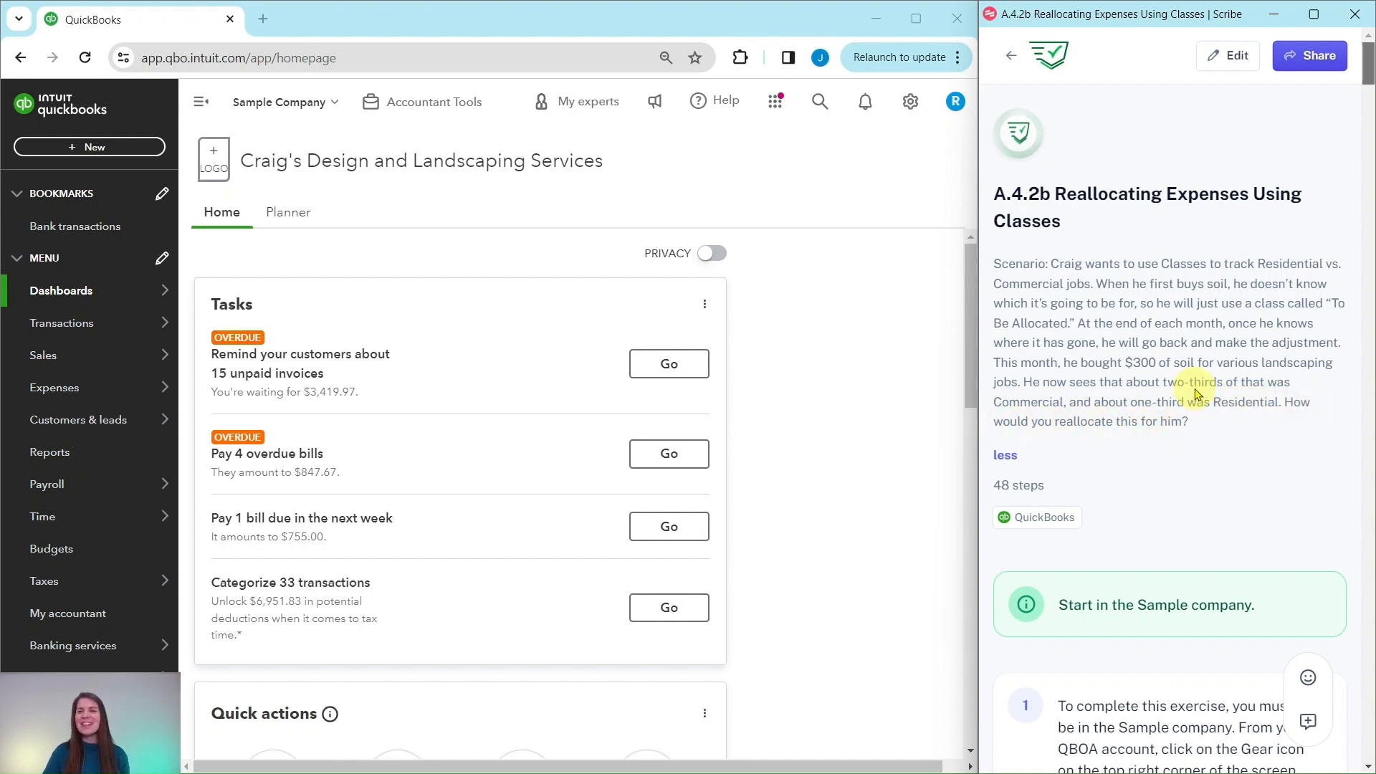
Open the advanced section of the sample company's account settings.
{"action": "scroll", "coordinate": [1176, 344], "scroll_direction": "down", "scroll_amount": 3}
{"action": "scroll", "coordinate": [1156, 336], "scroll_direction": "down", "scroll_amount": 2}
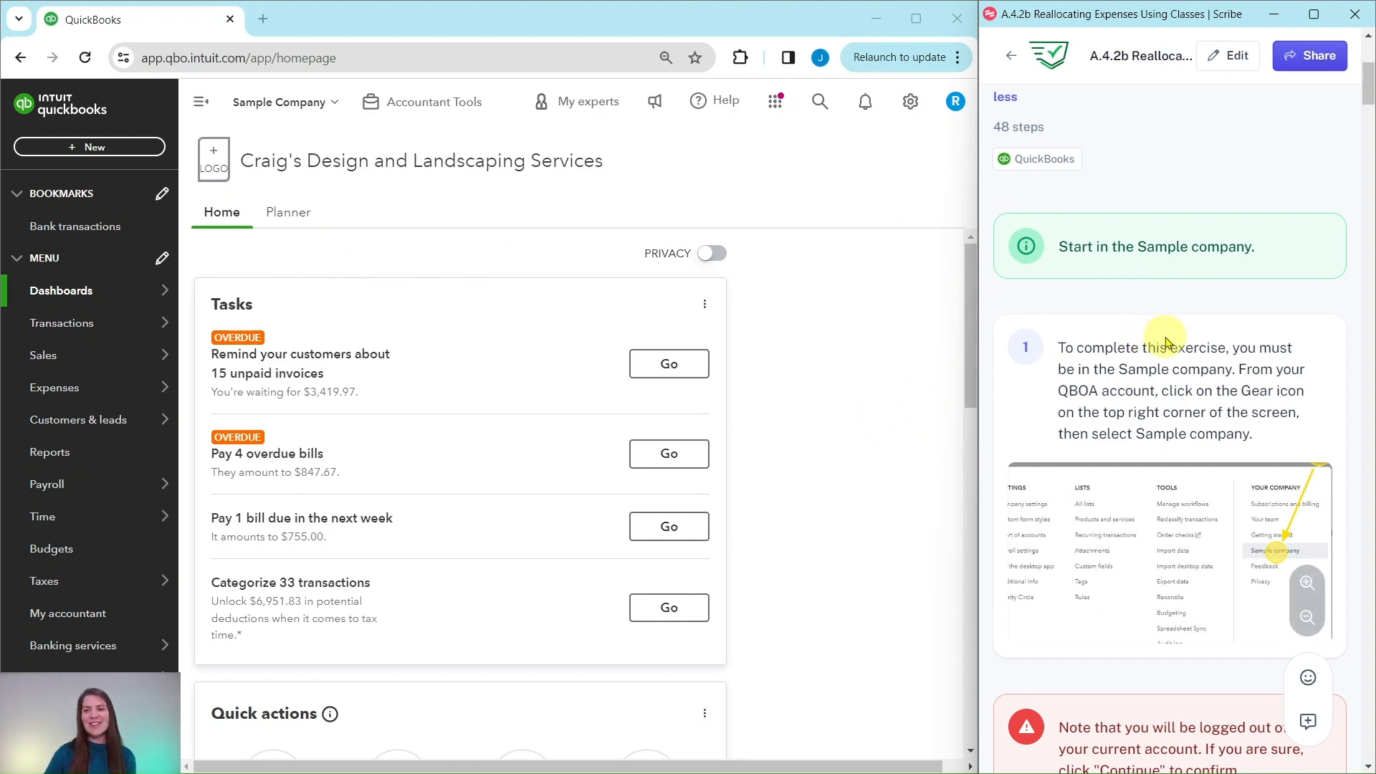
{"action": "scroll", "coordinate": [1165, 341], "scroll_direction": "down", "scroll_amount": 12}
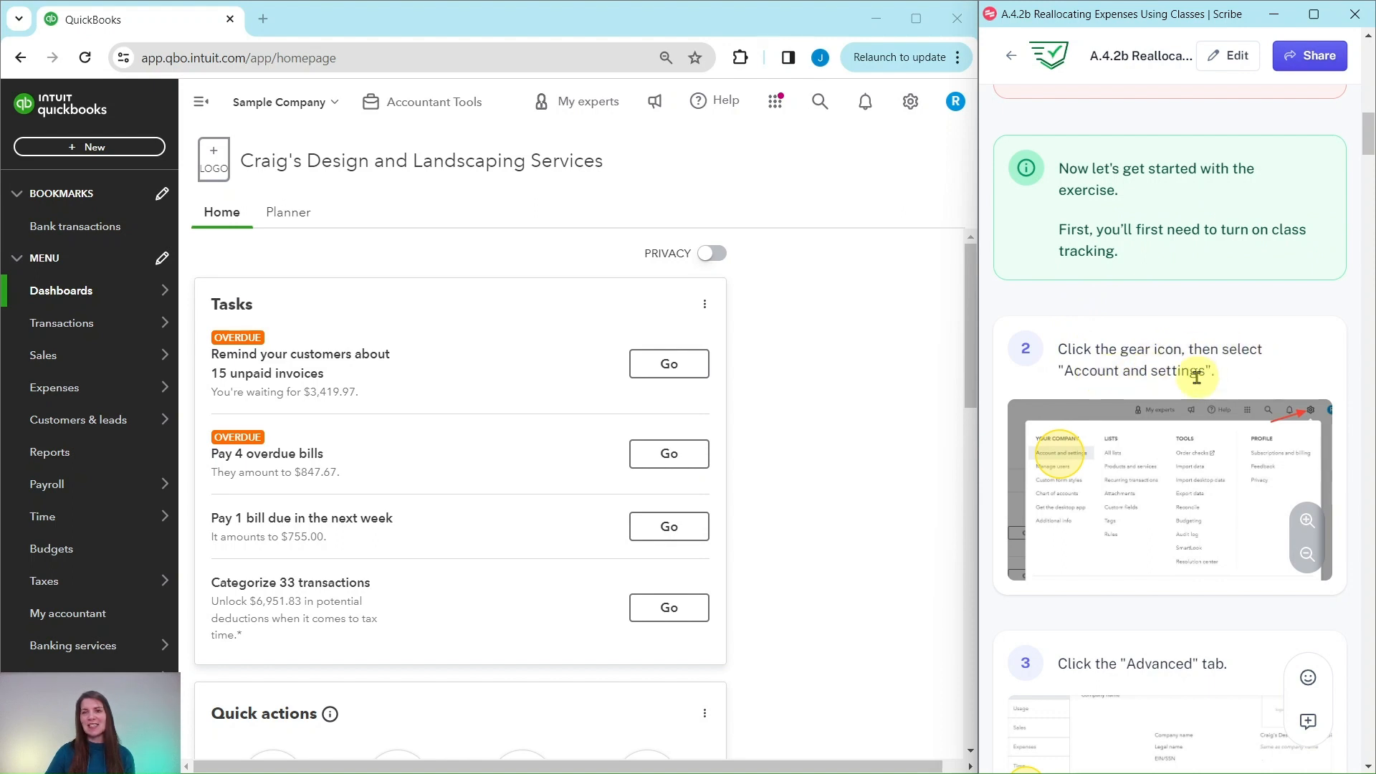
{"action": "left_click", "coordinate": [912, 104]}
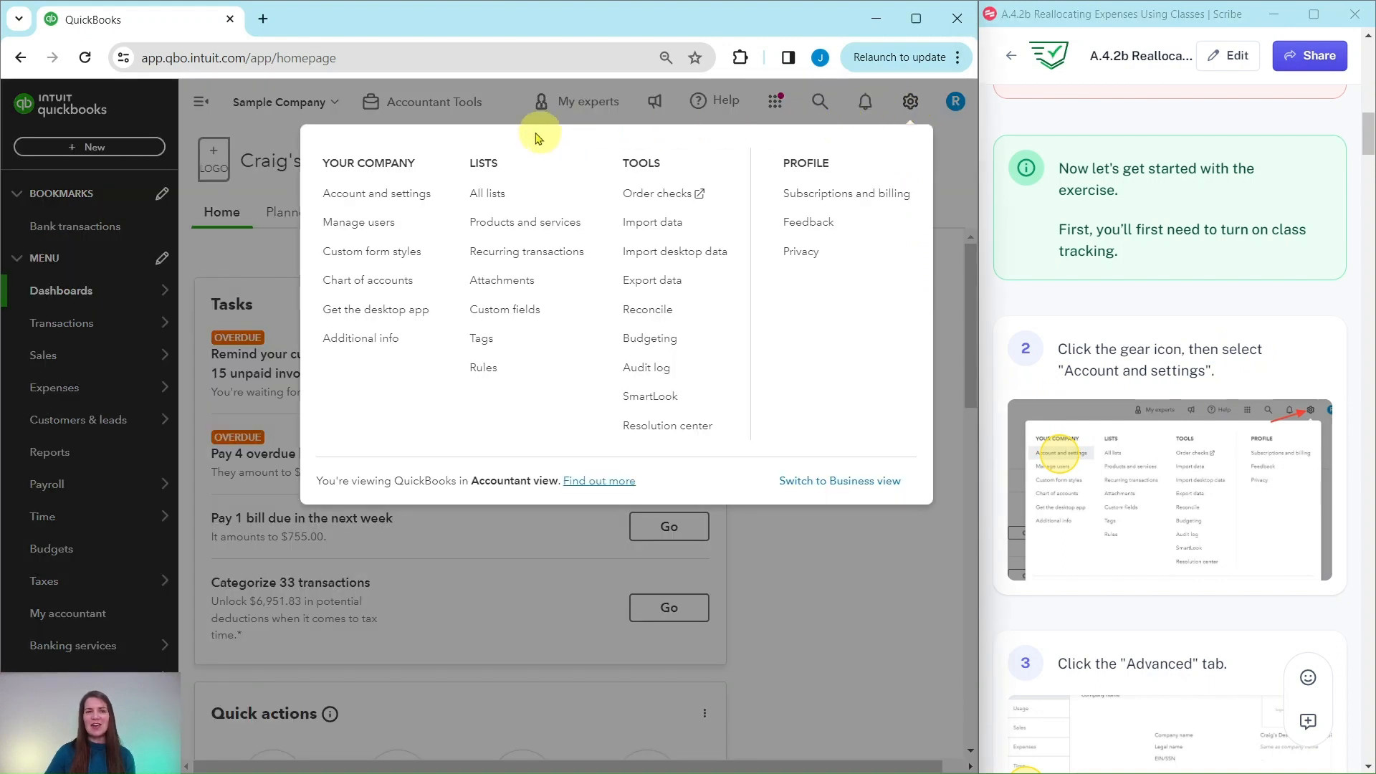
{"action": "left_click", "coordinate": [365, 200]}
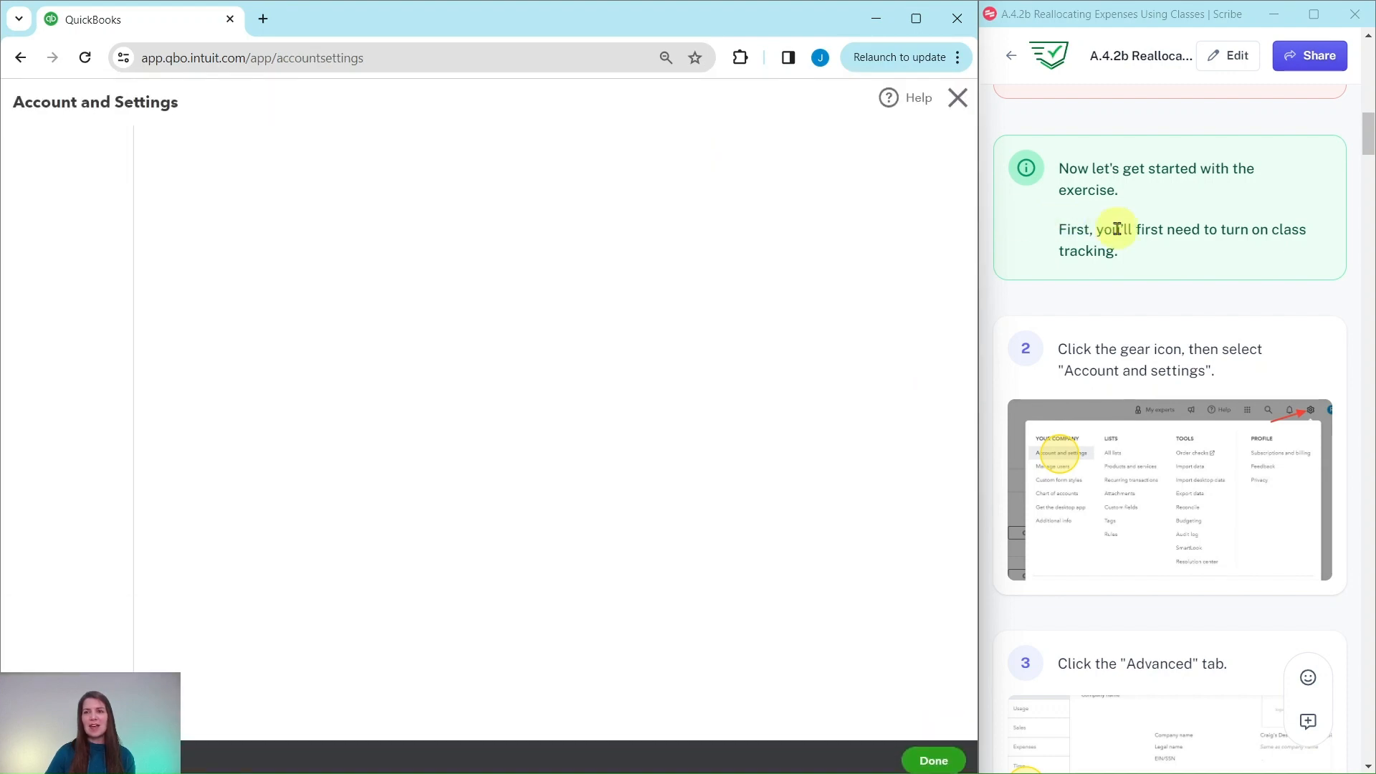
{"action": "scroll", "coordinate": [1117, 229], "scroll_direction": "down", "scroll_amount": 6}
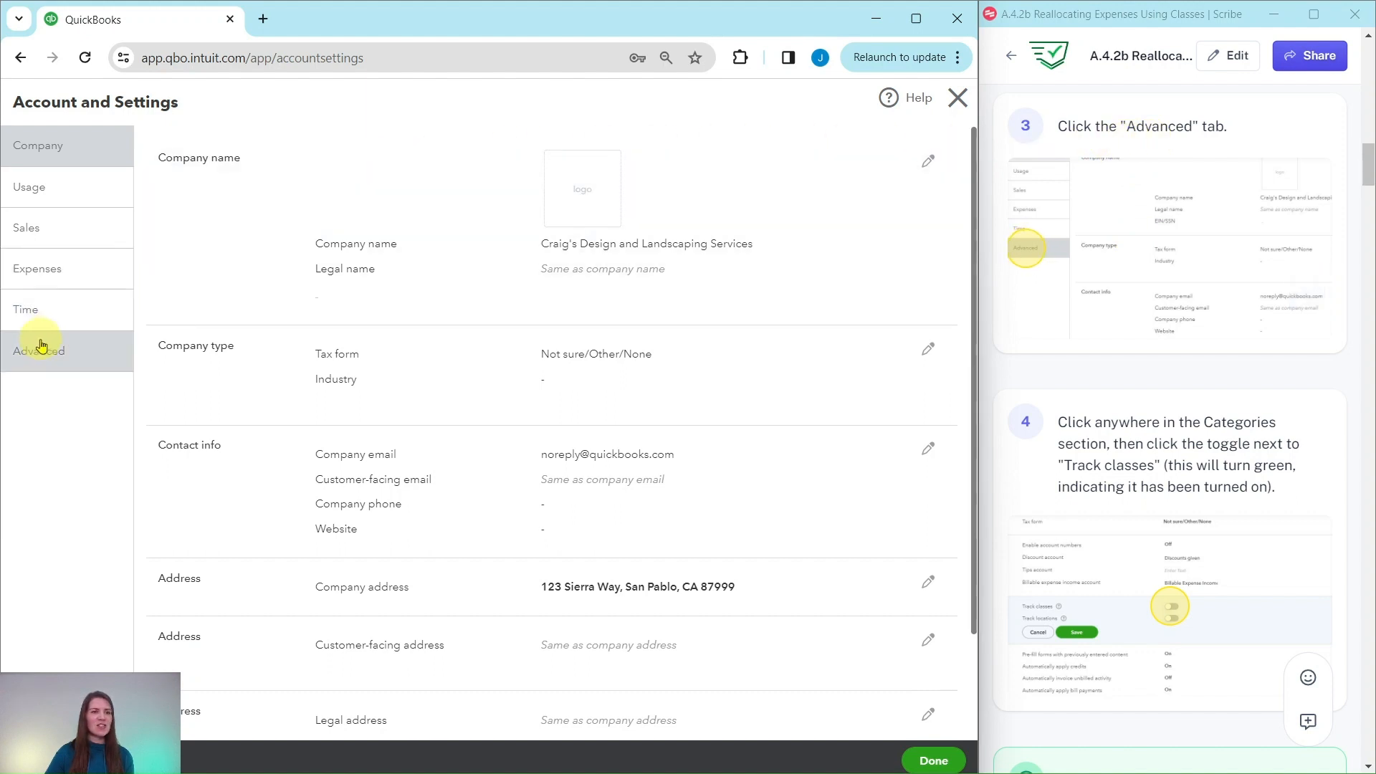
{"action": "left_click", "coordinate": [36, 362]}
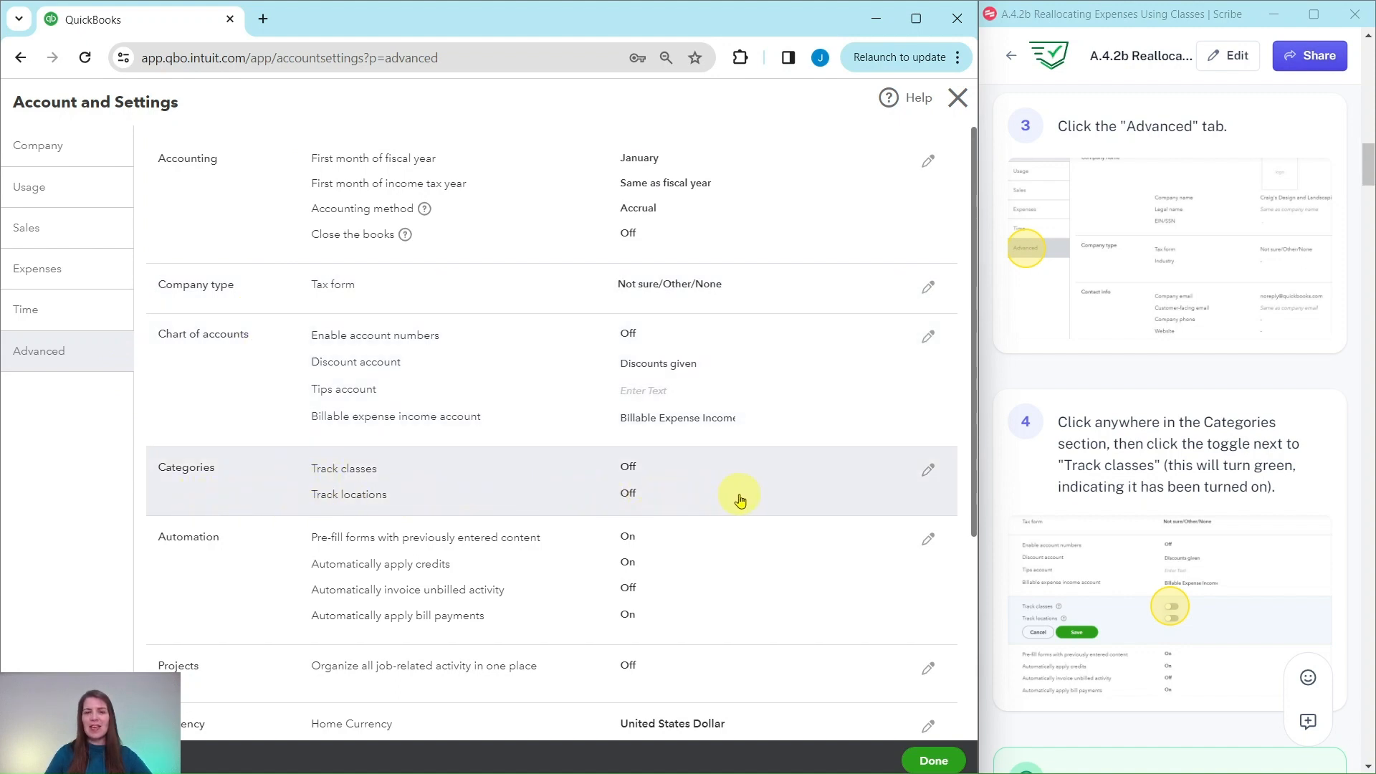
Turn on Track classes in the Categories settings, save the change and close the account settings.
{"action": "left_click", "coordinate": [742, 488]}
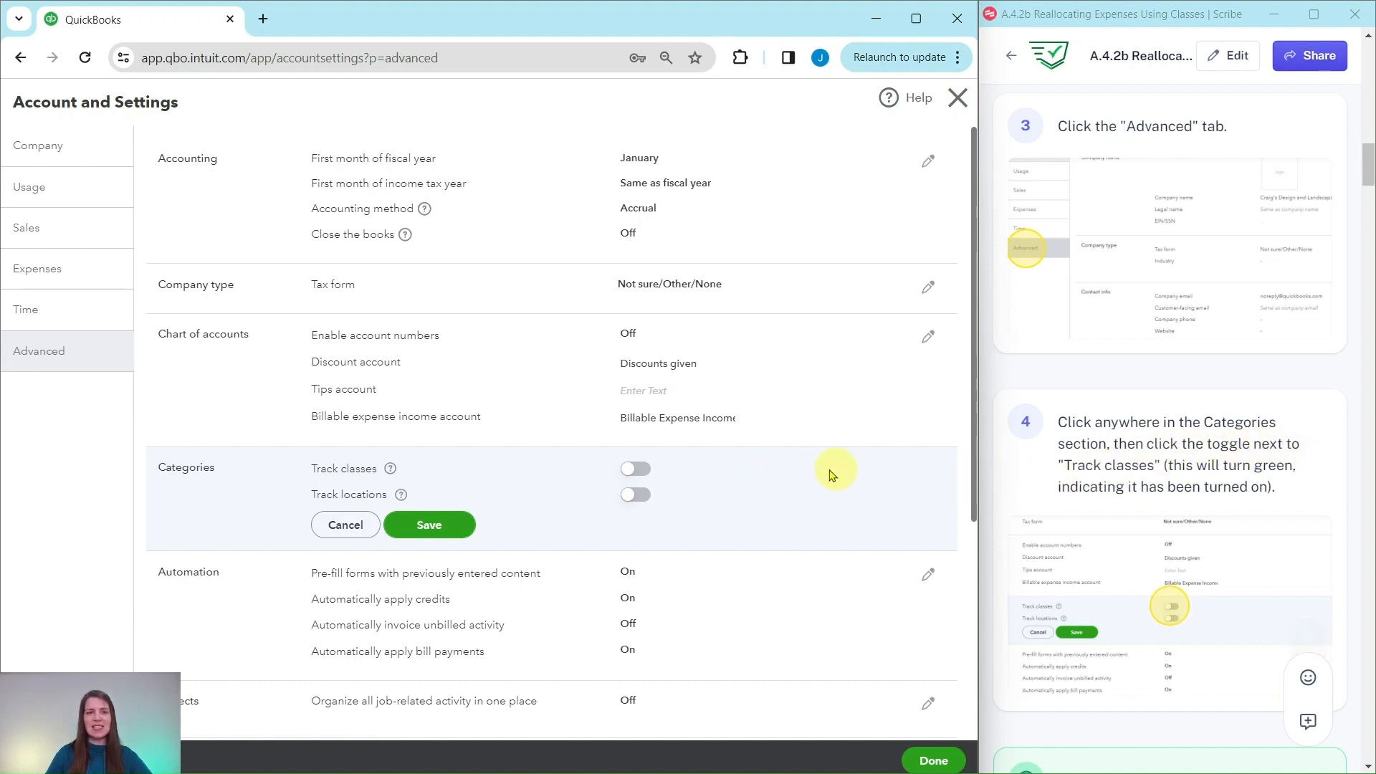
{"action": "left_click", "coordinate": [634, 471]}
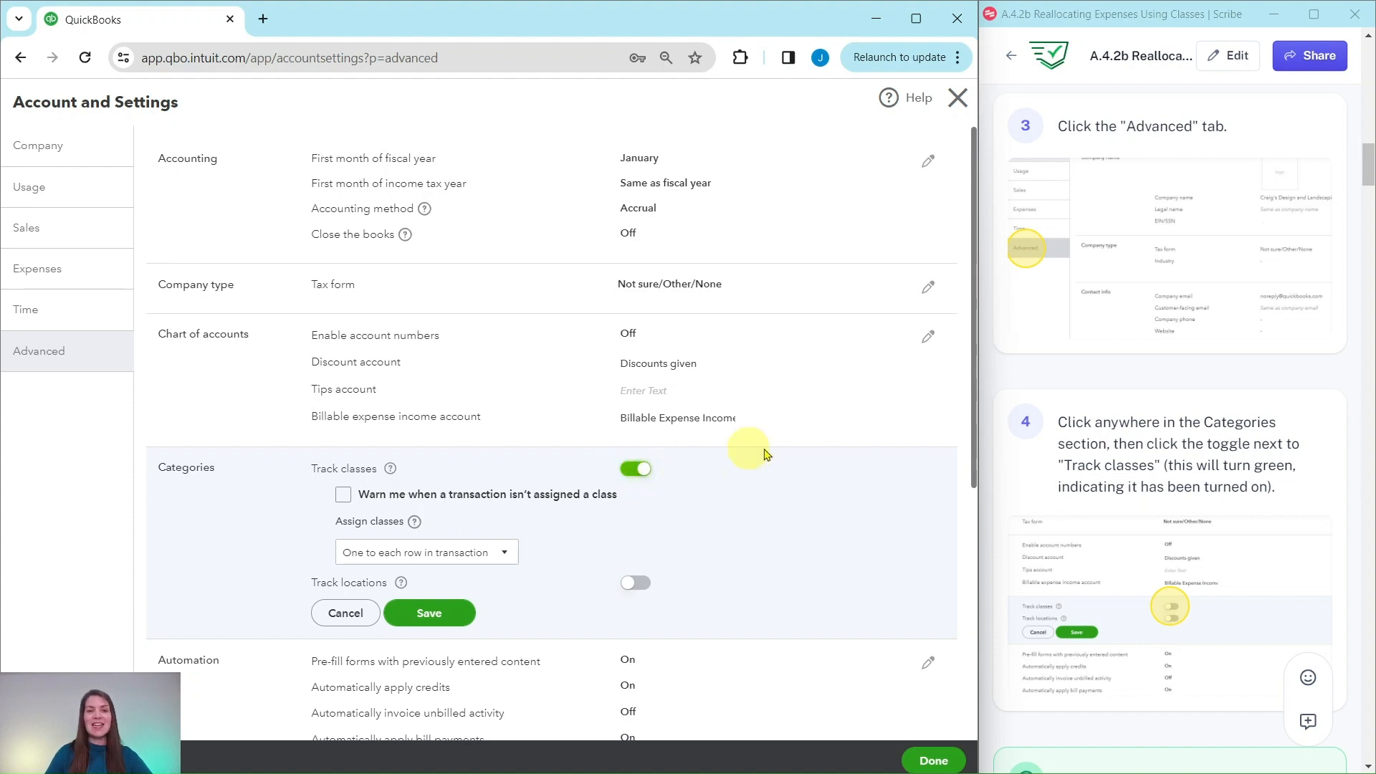
{"action": "scroll", "coordinate": [1157, 509], "scroll_direction": "down", "scroll_amount": 4}
{"action": "scroll", "coordinate": [1165, 479], "scroll_direction": "down", "scroll_amount": 4}
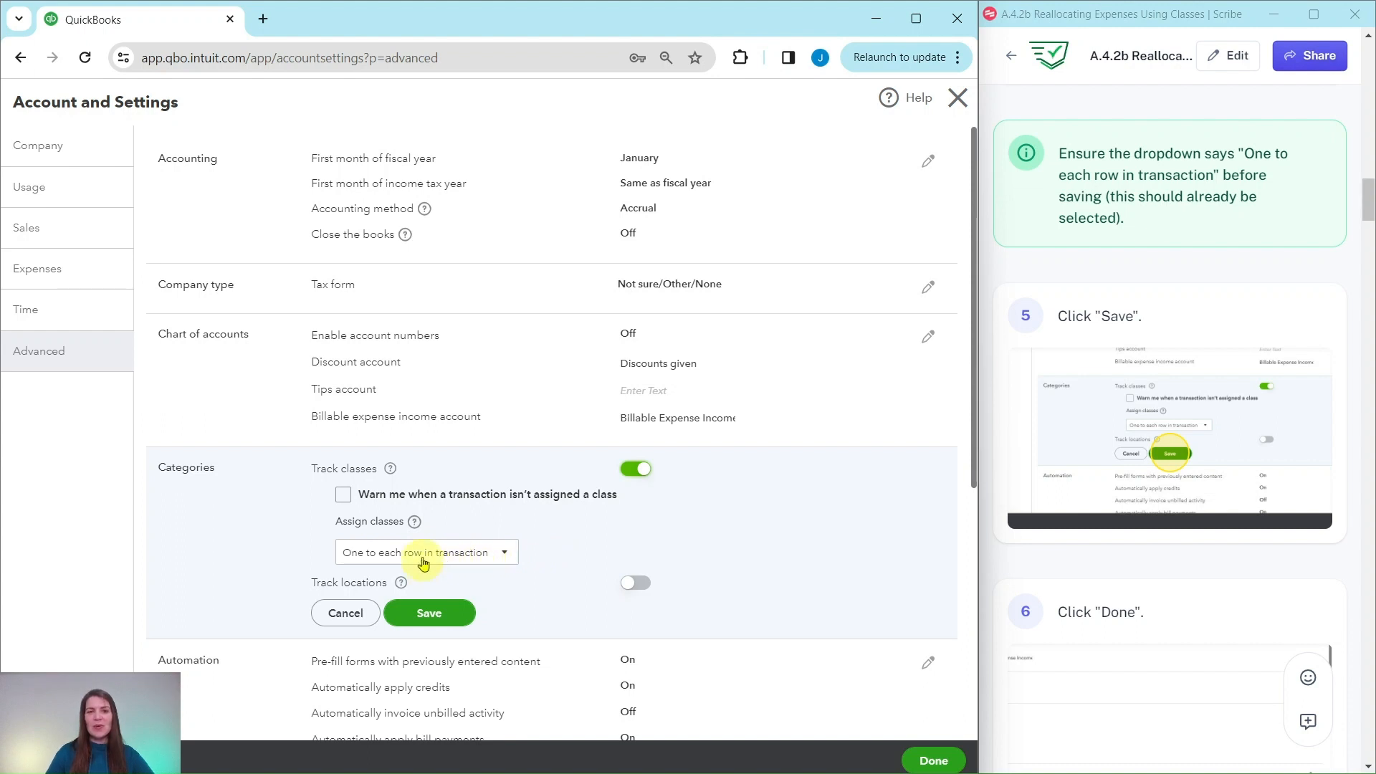
{"action": "left_click", "coordinate": [430, 616]}
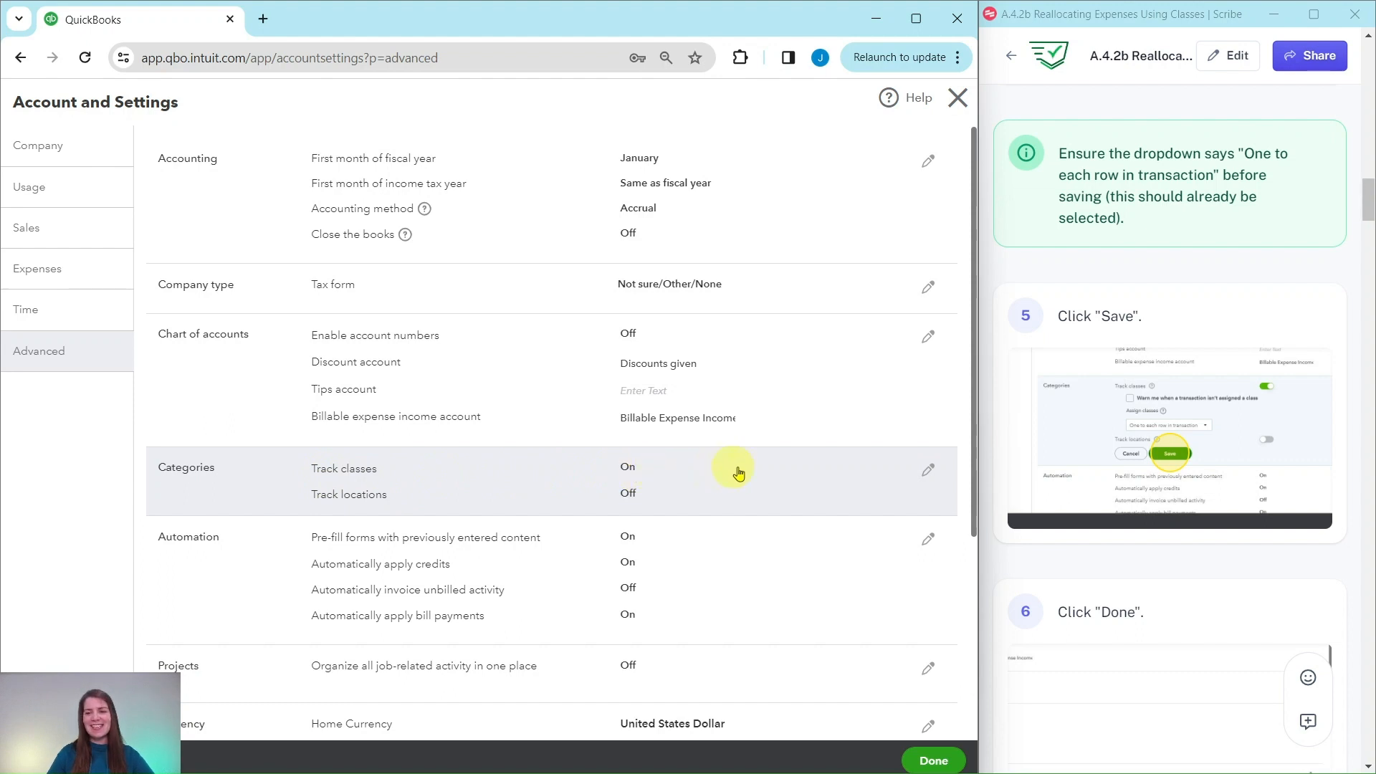
{"action": "left_click", "coordinate": [932, 761]}
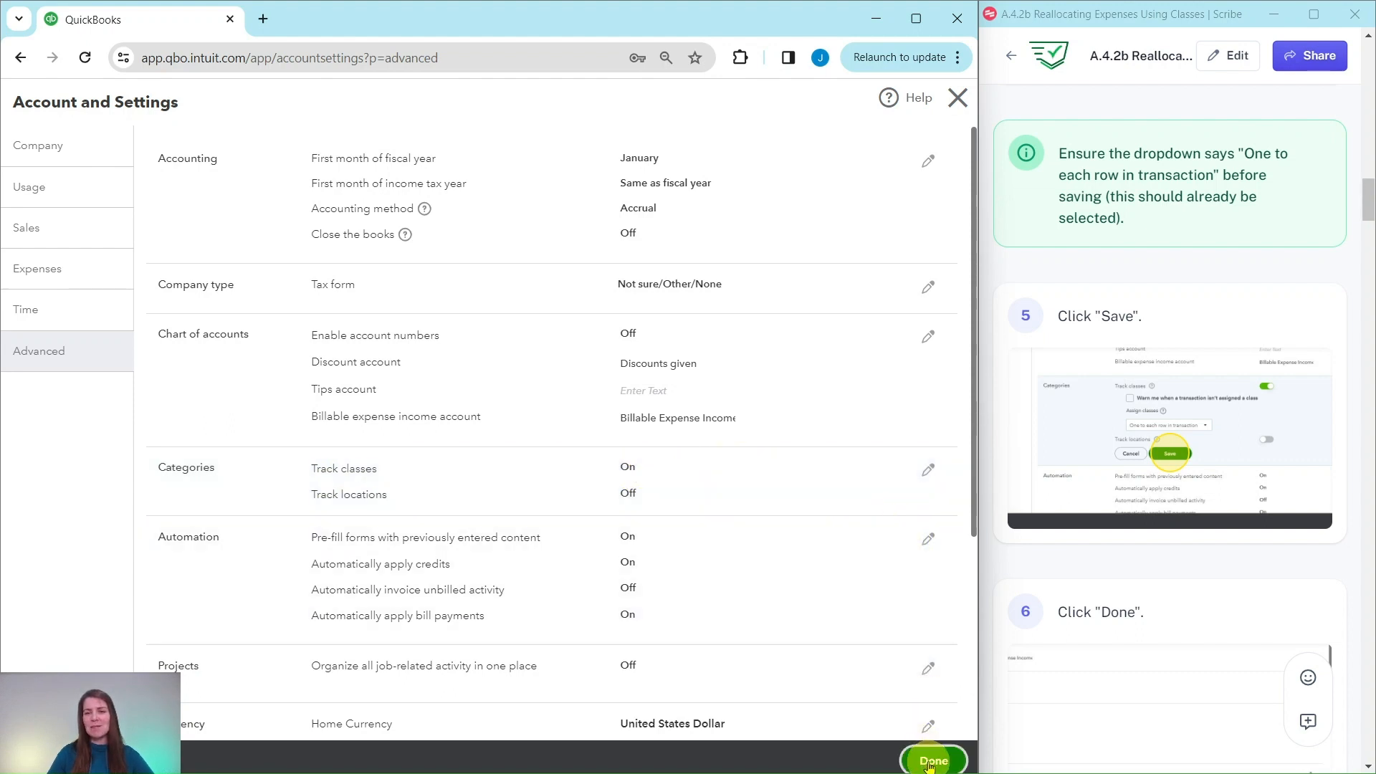
Open the Classes list from the overview of all company lists.
{"action": "scroll", "coordinate": [1046, 566], "scroll_direction": "down", "scroll_amount": 3}
{"action": "scroll", "coordinate": [1047, 566], "scroll_direction": "down", "scroll_amount": 7}
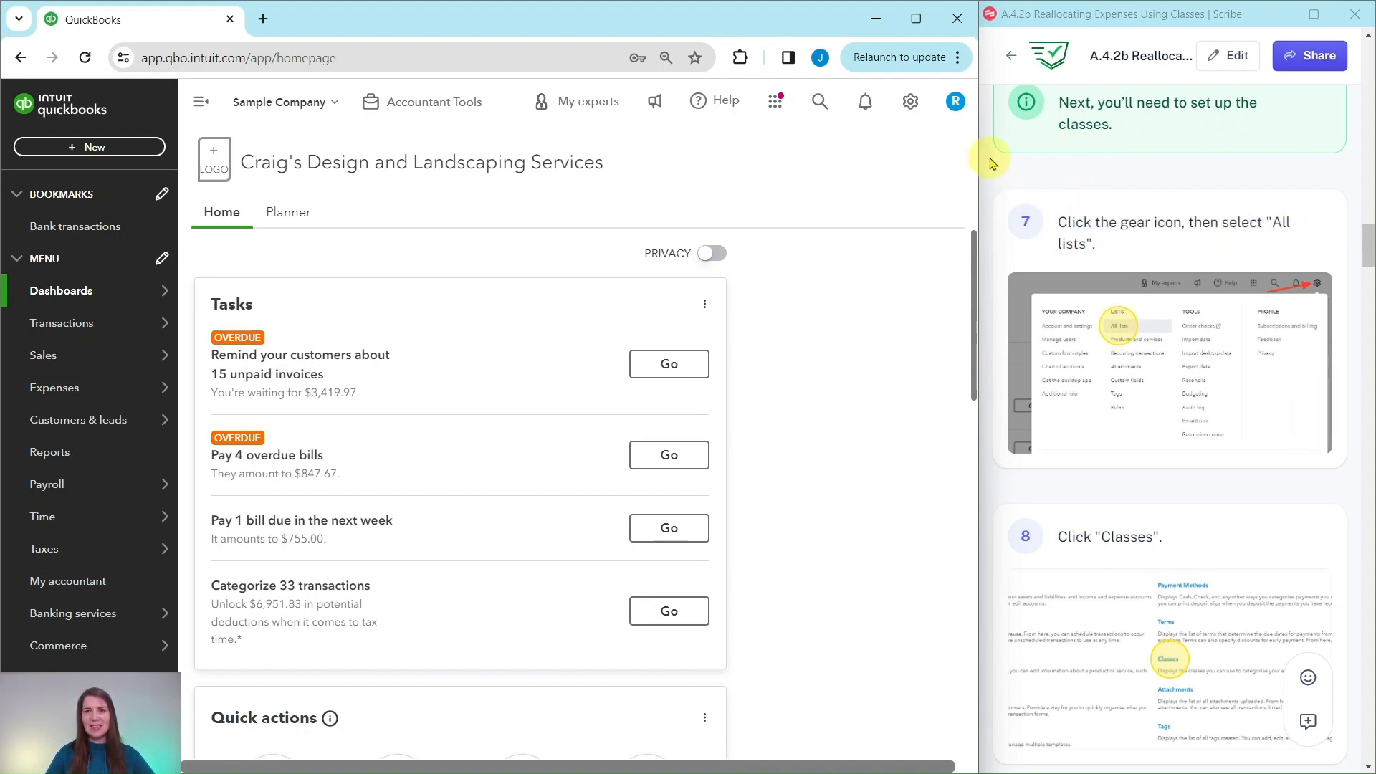
{"action": "left_click", "coordinate": [909, 107]}
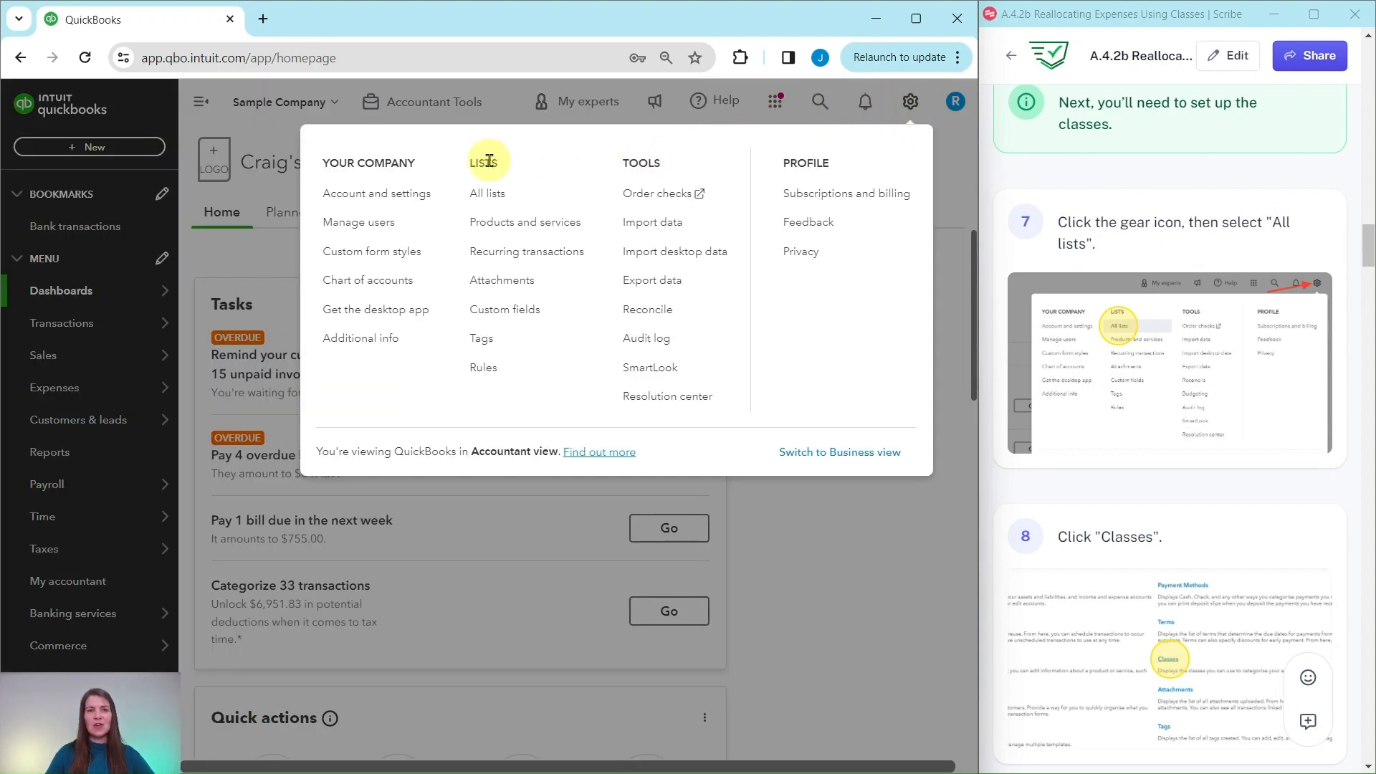
{"action": "left_click", "coordinate": [491, 197]}
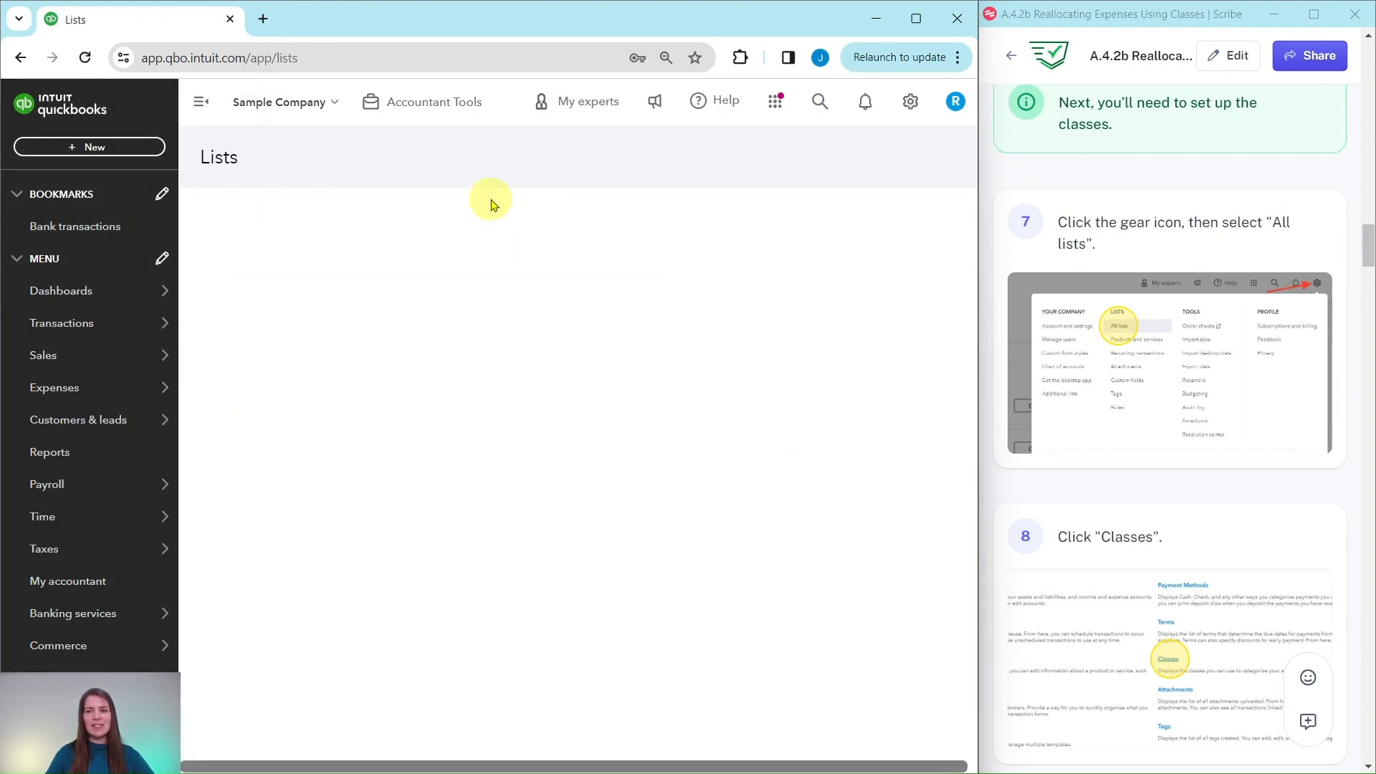
{"action": "scroll", "coordinate": [1124, 280], "scroll_direction": "down", "scroll_amount": 5}
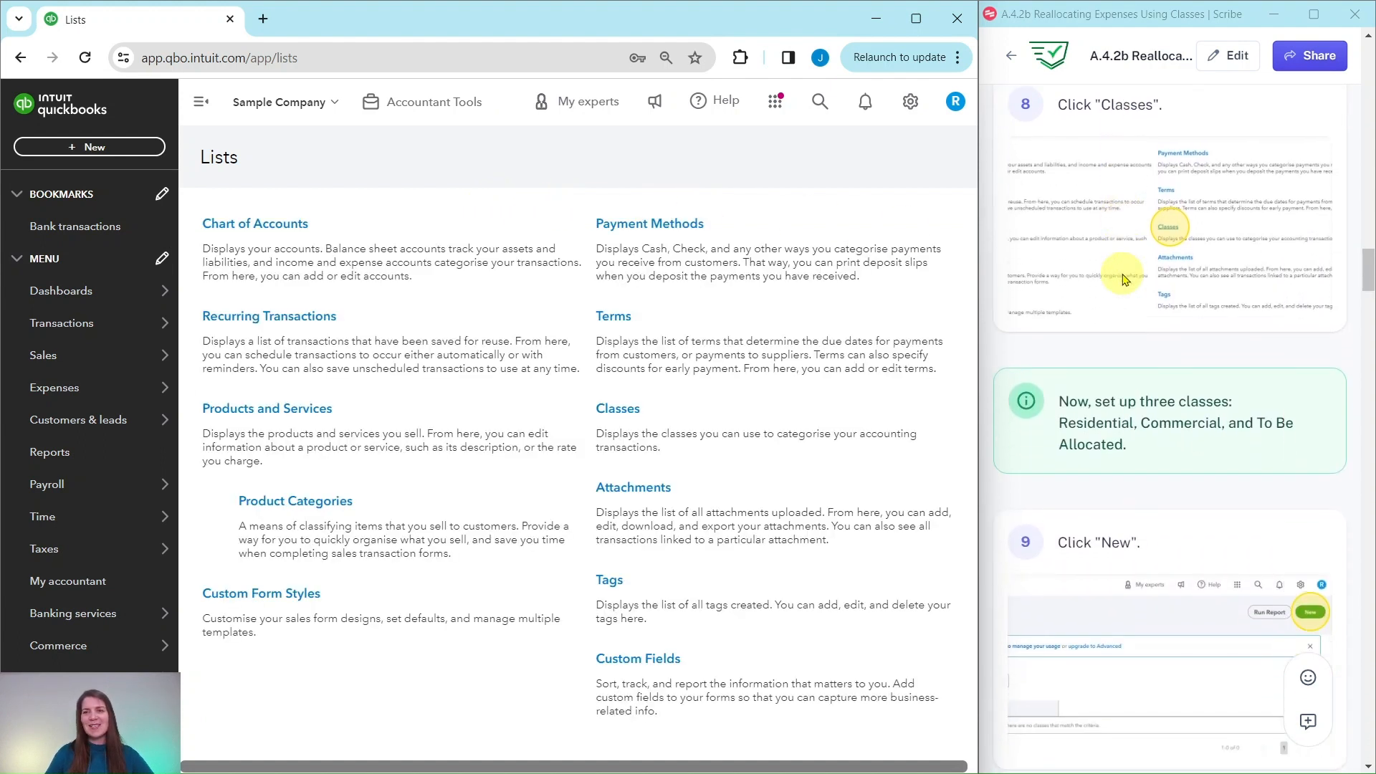
{"action": "scroll", "coordinate": [1123, 280], "scroll_direction": "up", "scroll_amount": 1}
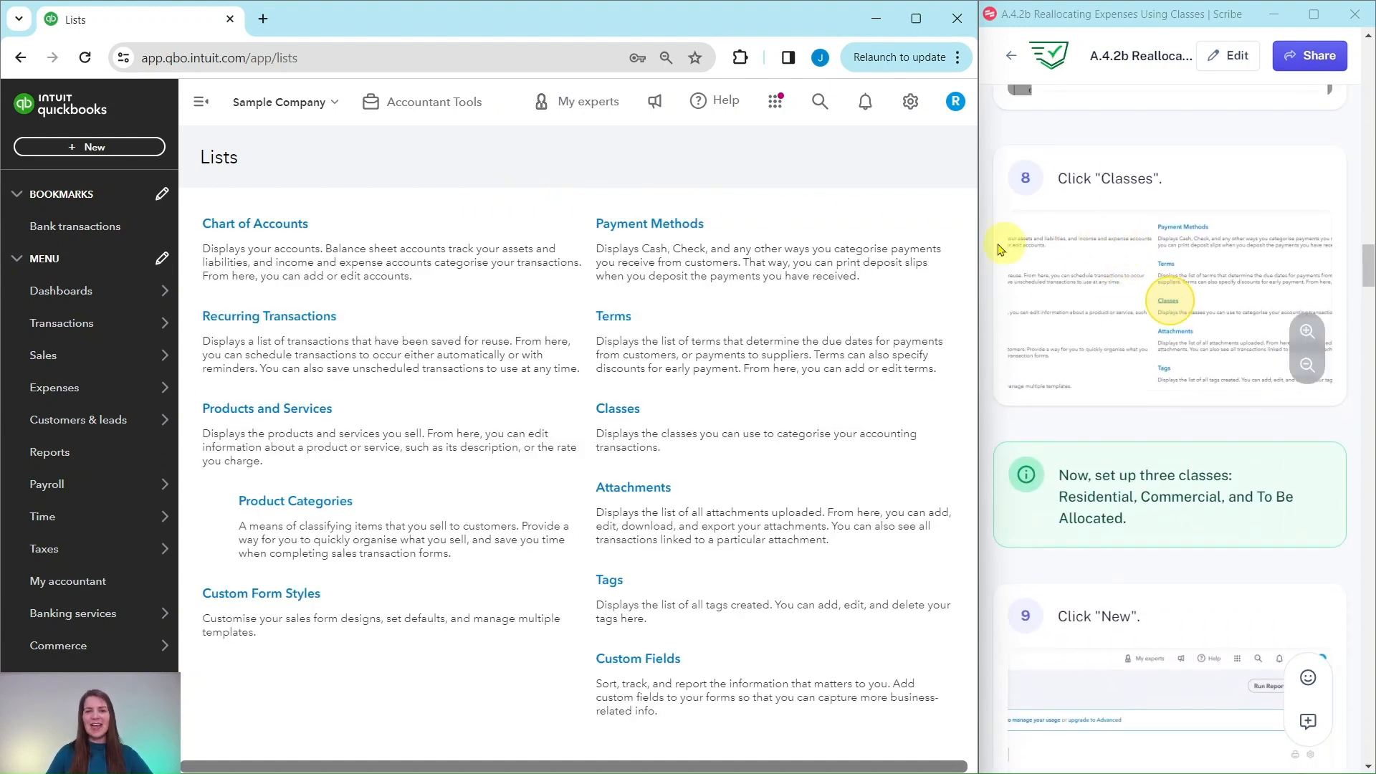
{"action": "left_click", "coordinate": [620, 419]}
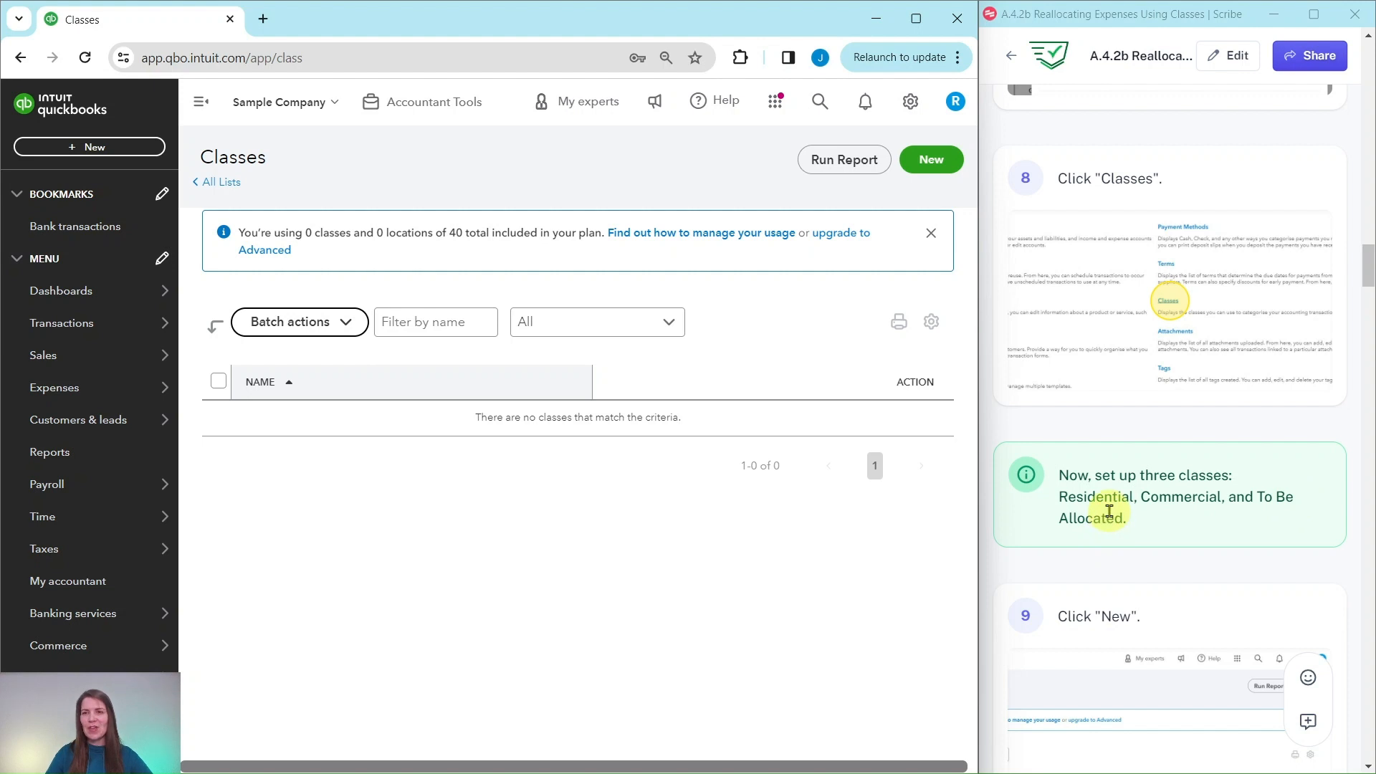
Create and save a class named Residential, without making it a sub-class.
{"action": "scroll", "coordinate": [1112, 473], "scroll_direction": "down", "scroll_amount": 6}
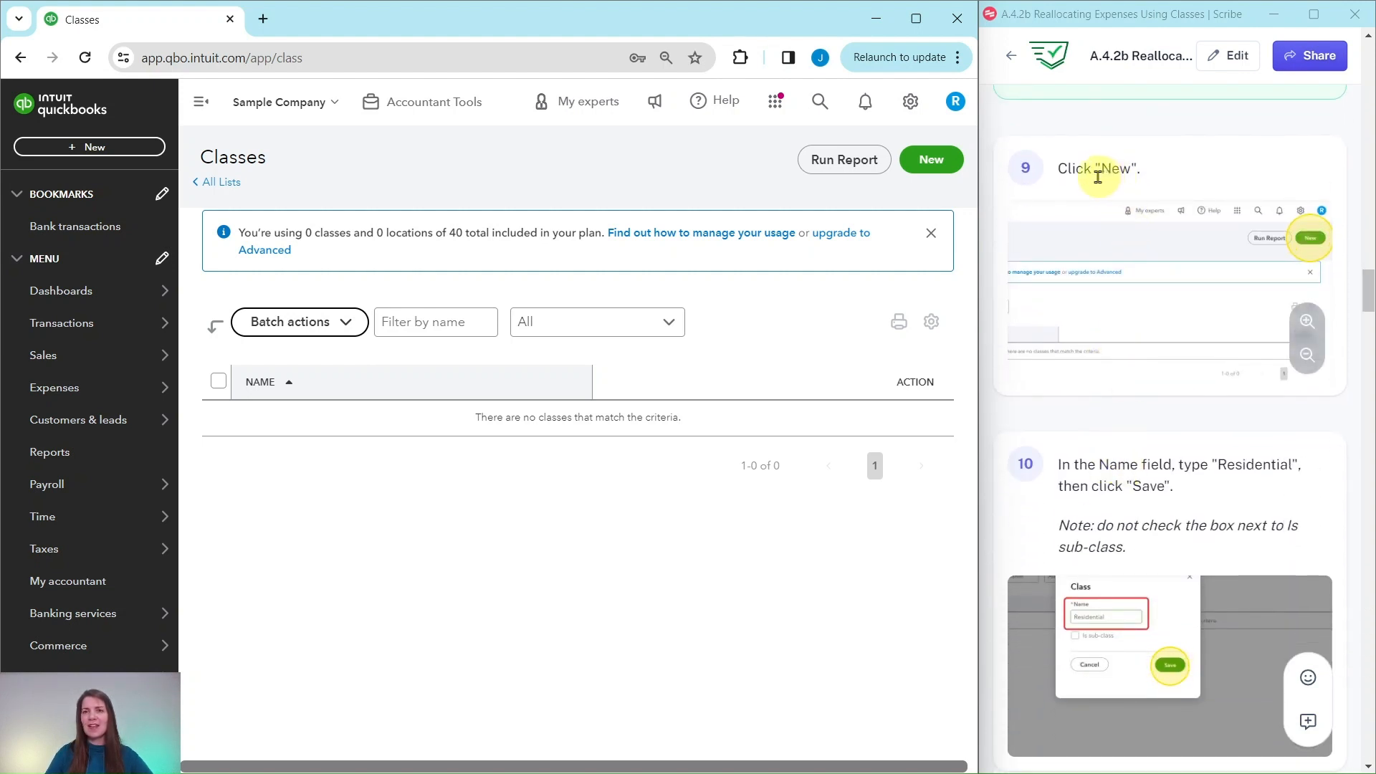
{"action": "left_click", "coordinate": [925, 170]}
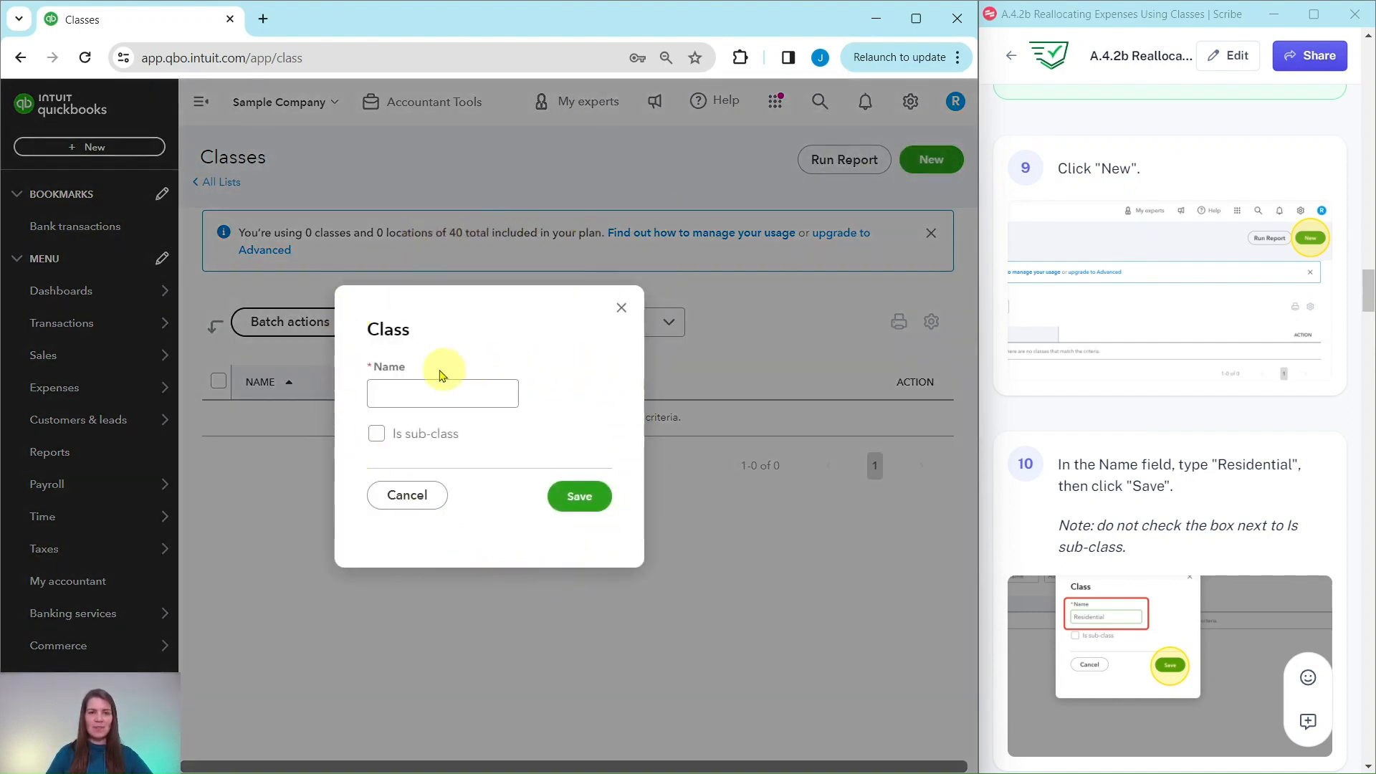
{"action": "left_click", "coordinate": [387, 391]}
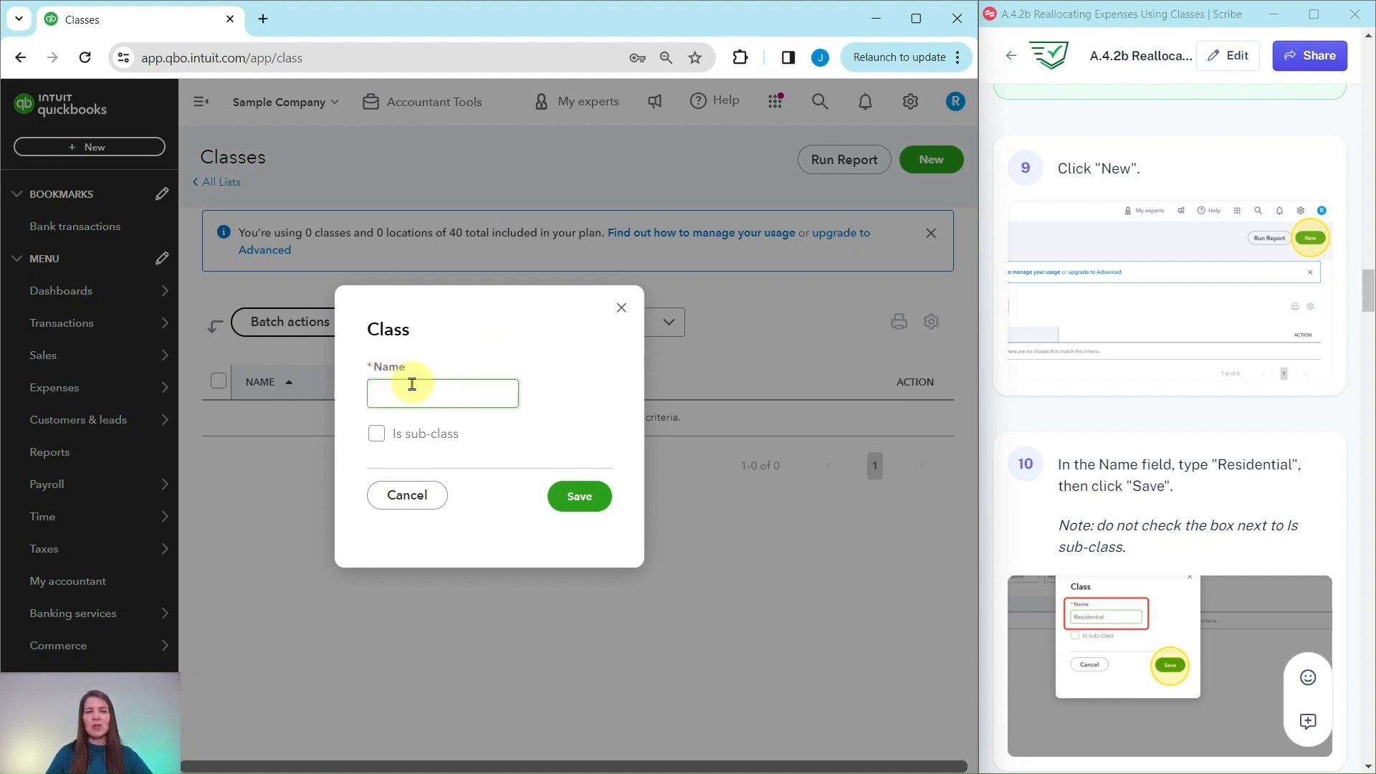
{"action": "left_click", "coordinate": [409, 390]}
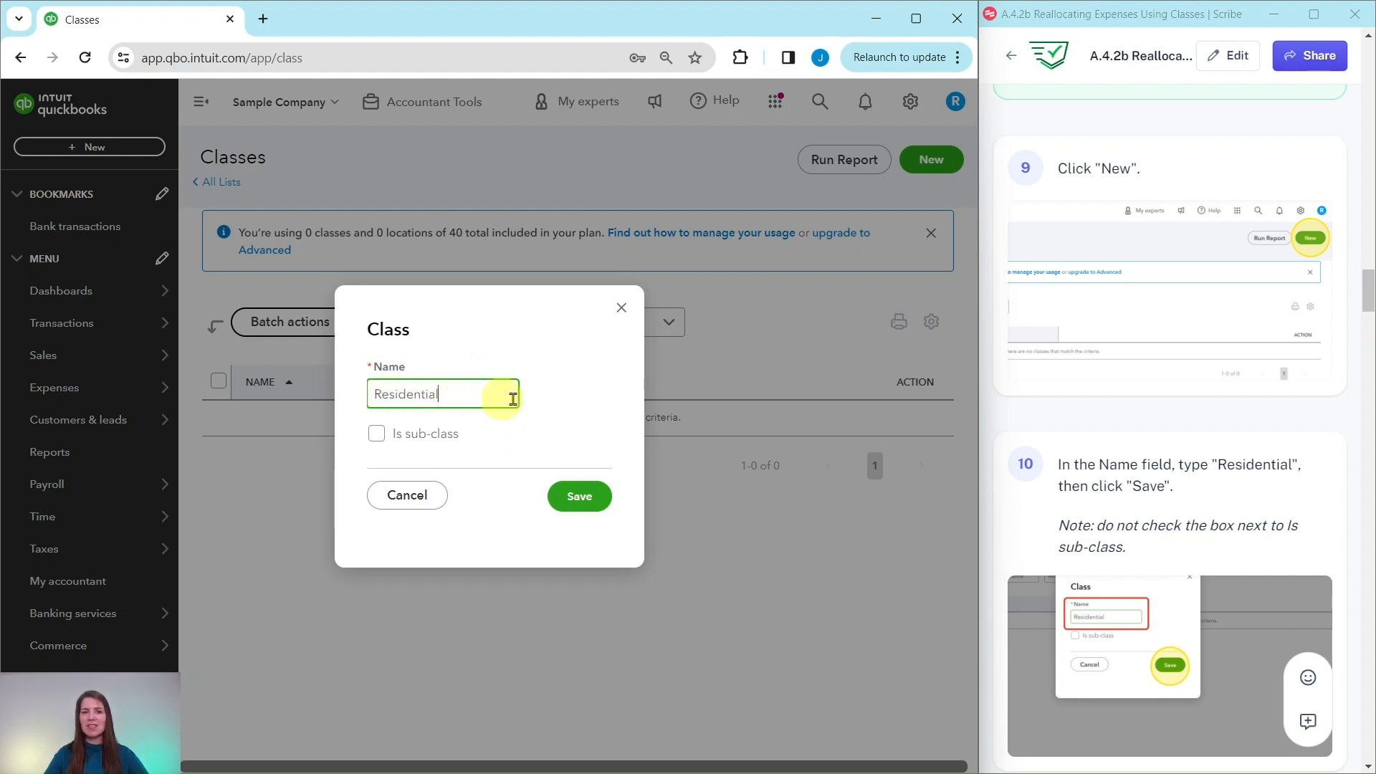
{"action": "left_click", "coordinate": [584, 505]}
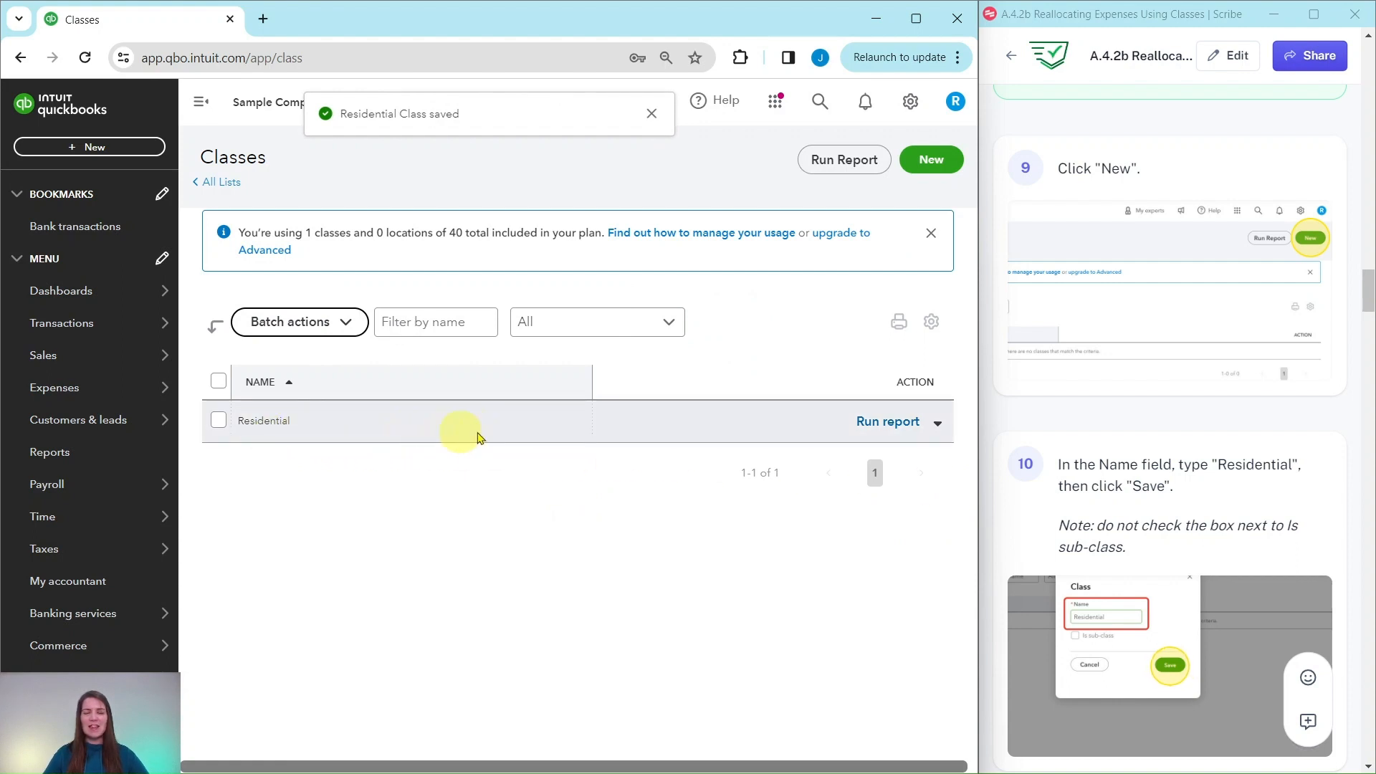
Create and save a class named Commercial, without making it a sub-class.
{"action": "scroll", "coordinate": [1213, 557], "scroll_direction": "down", "scroll_amount": 6}
{"action": "scroll", "coordinate": [1214, 556], "scroll_direction": "down", "scroll_amount": 4}
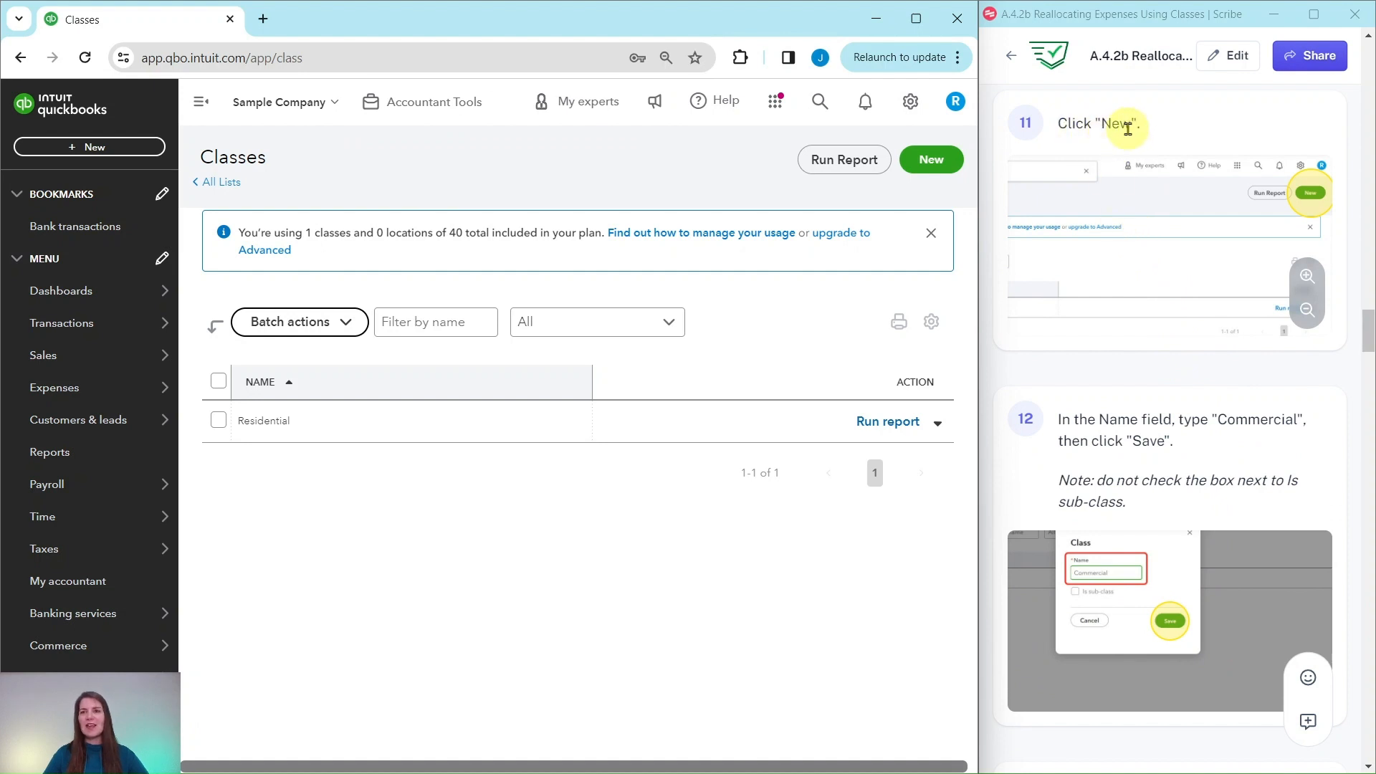
{"action": "left_click", "coordinate": [929, 165]}
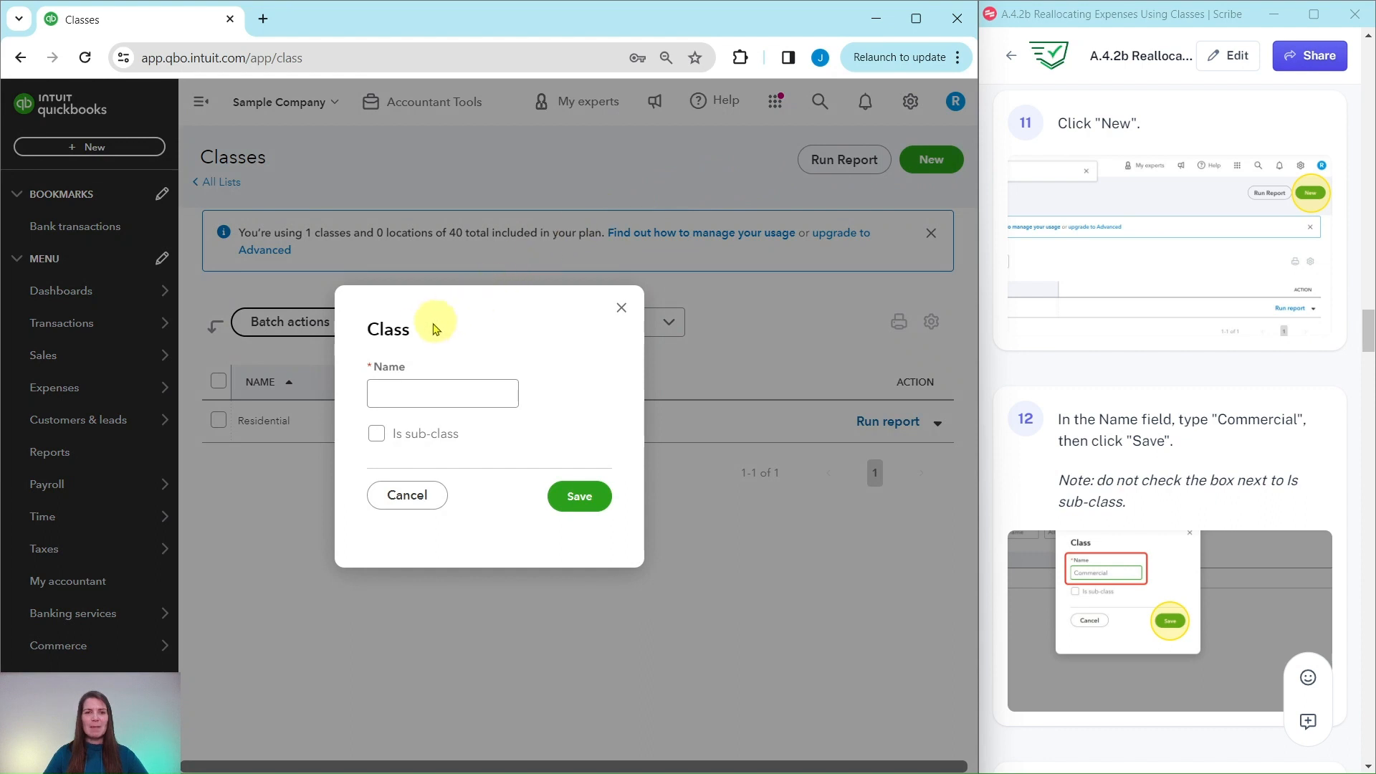
{"action": "left_click", "coordinate": [414, 390]}
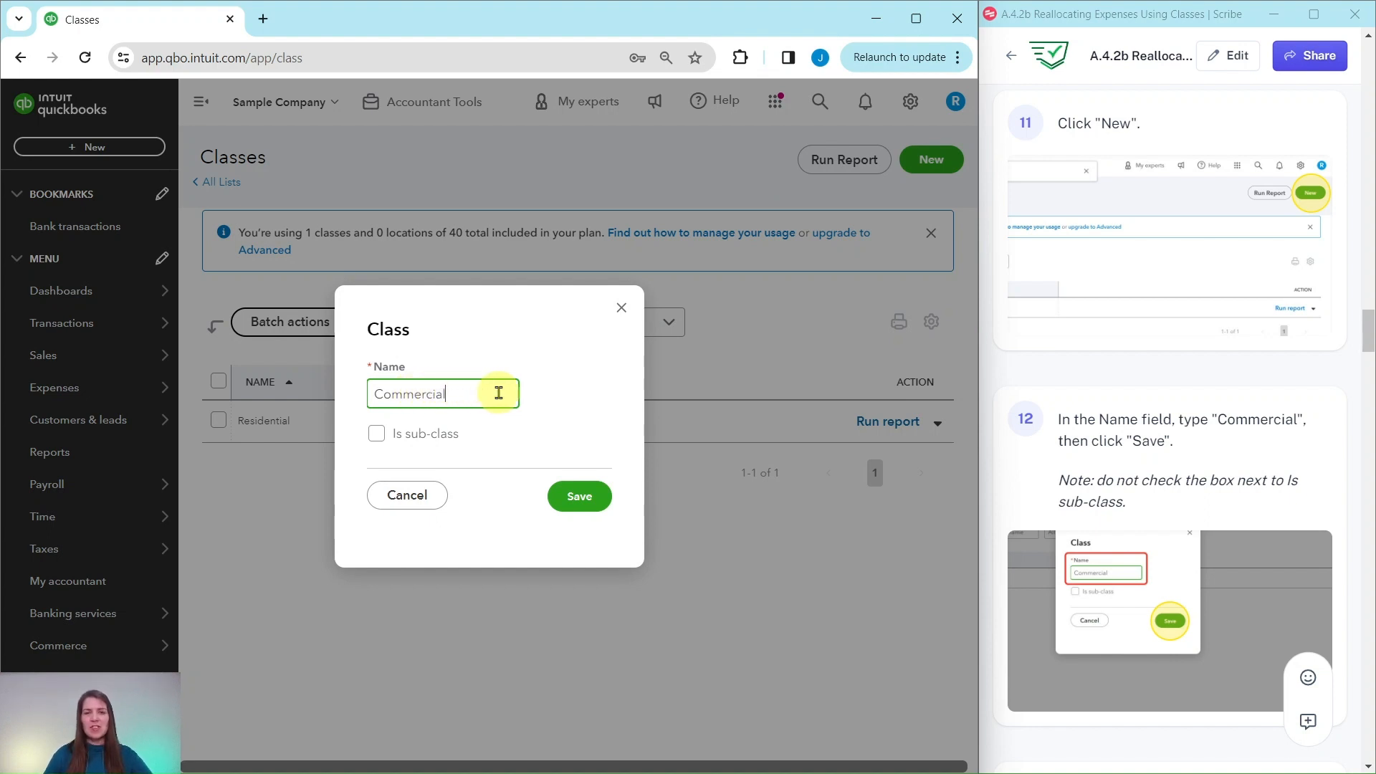
{"action": "left_click", "coordinate": [578, 494]}
Create and save a class named To Be Allocated, without making it a sub-class.
{"action": "scroll", "coordinate": [1149, 441], "scroll_direction": "down", "scroll_amount": 8}
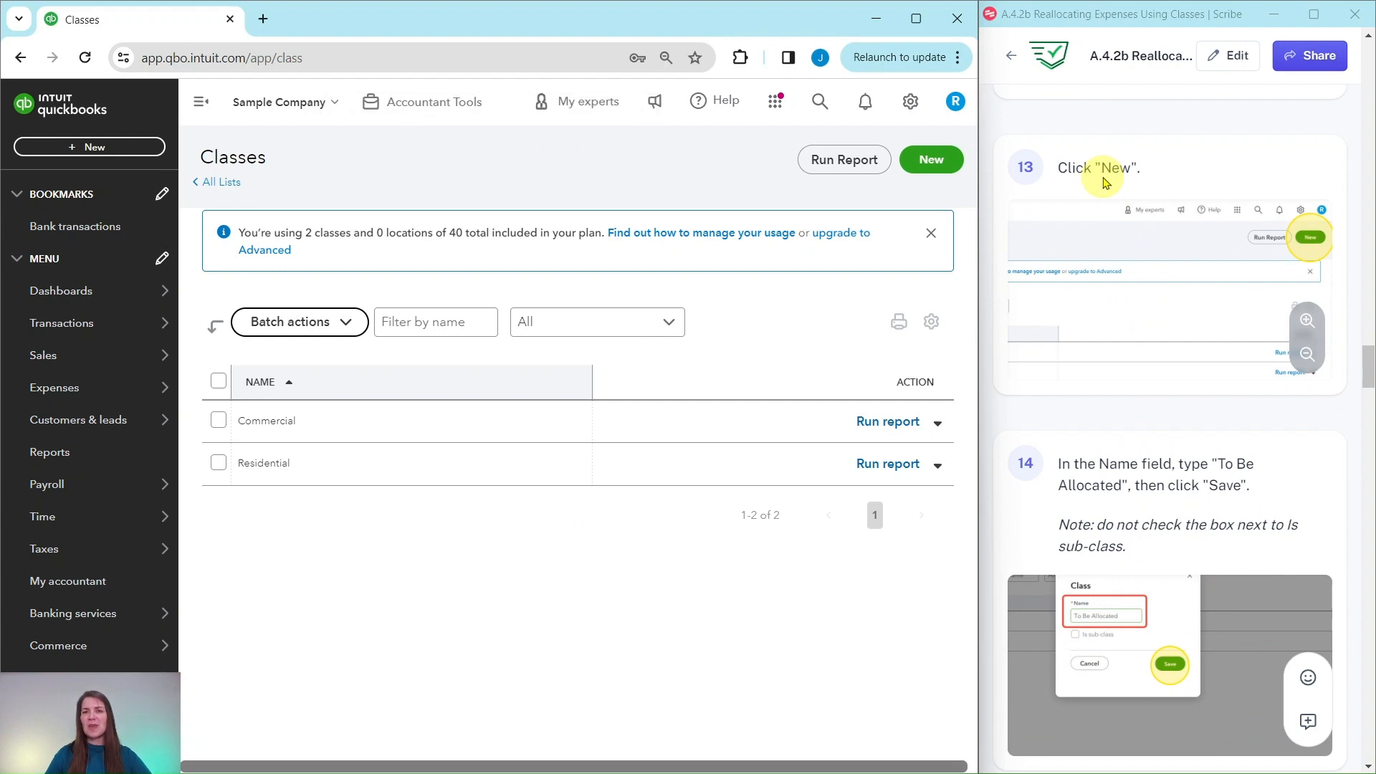
{"action": "left_click", "coordinate": [935, 166]}
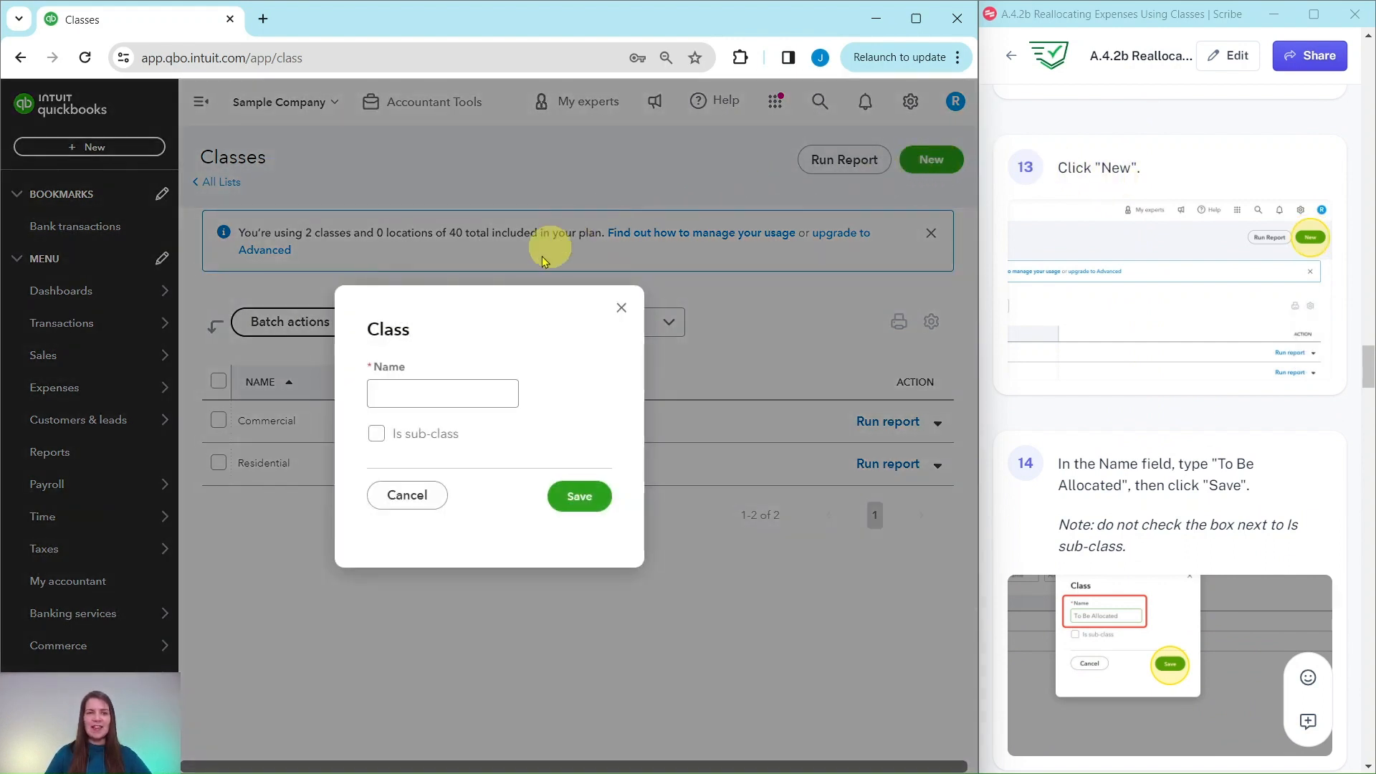
{"action": "left_click", "coordinate": [455, 392]}
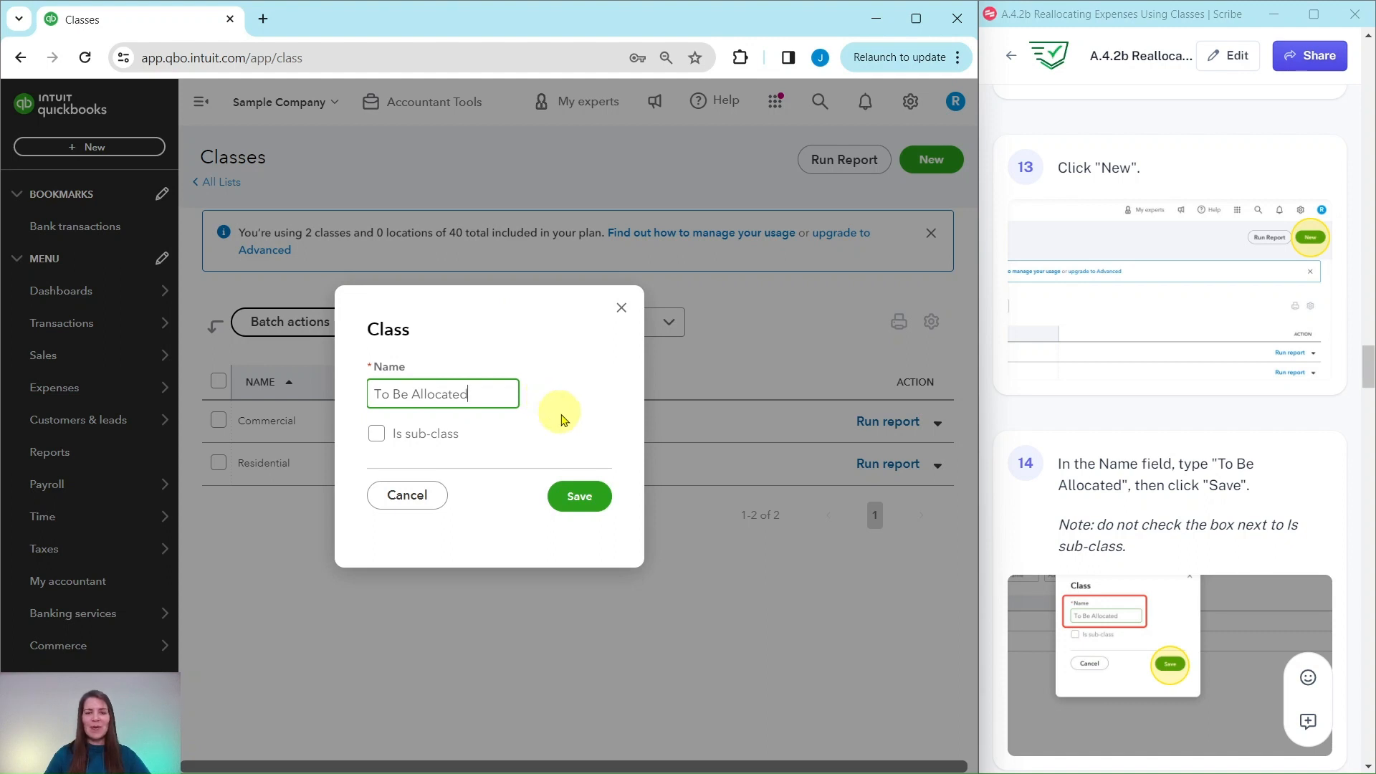
{"action": "left_click", "coordinate": [581, 499]}
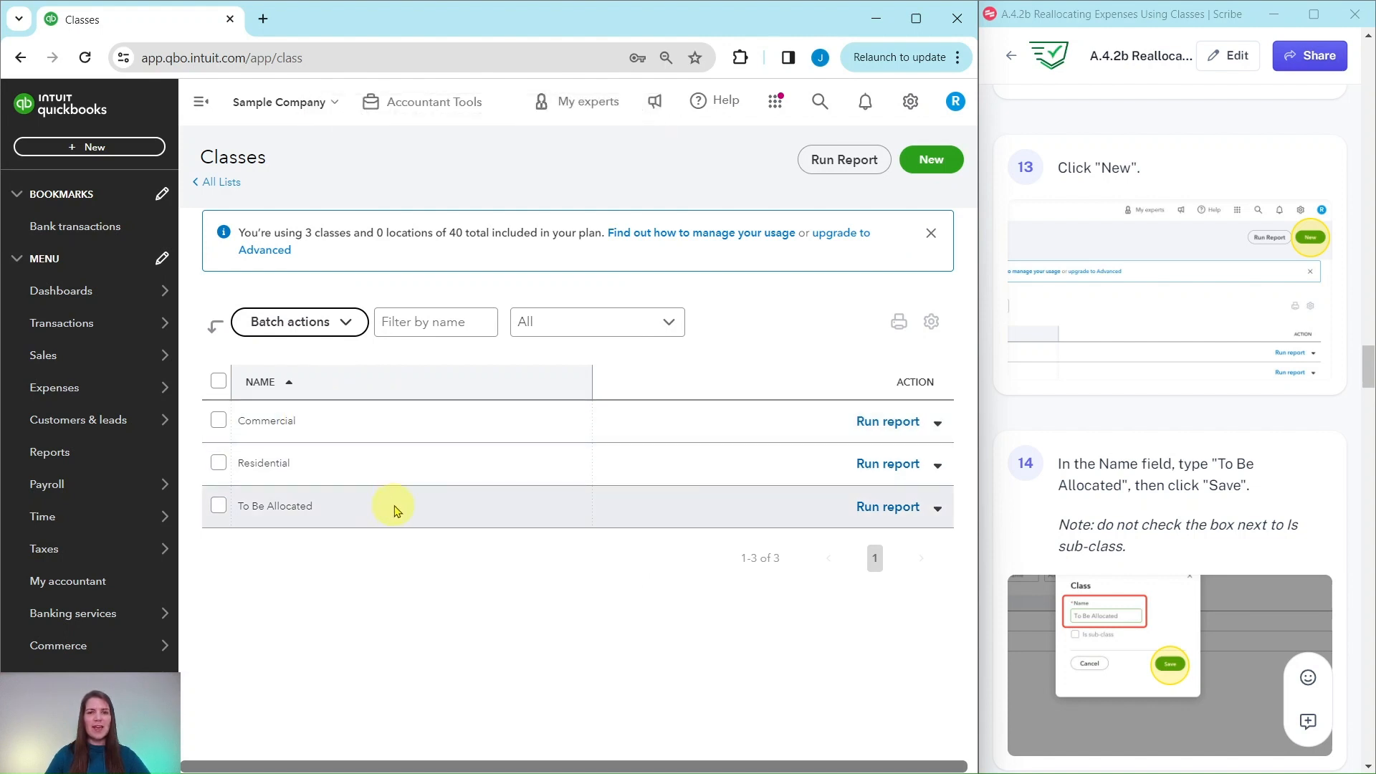
Start a new vendor expense transaction.
{"action": "scroll", "coordinate": [1177, 478], "scroll_direction": "down", "scroll_amount": 1}
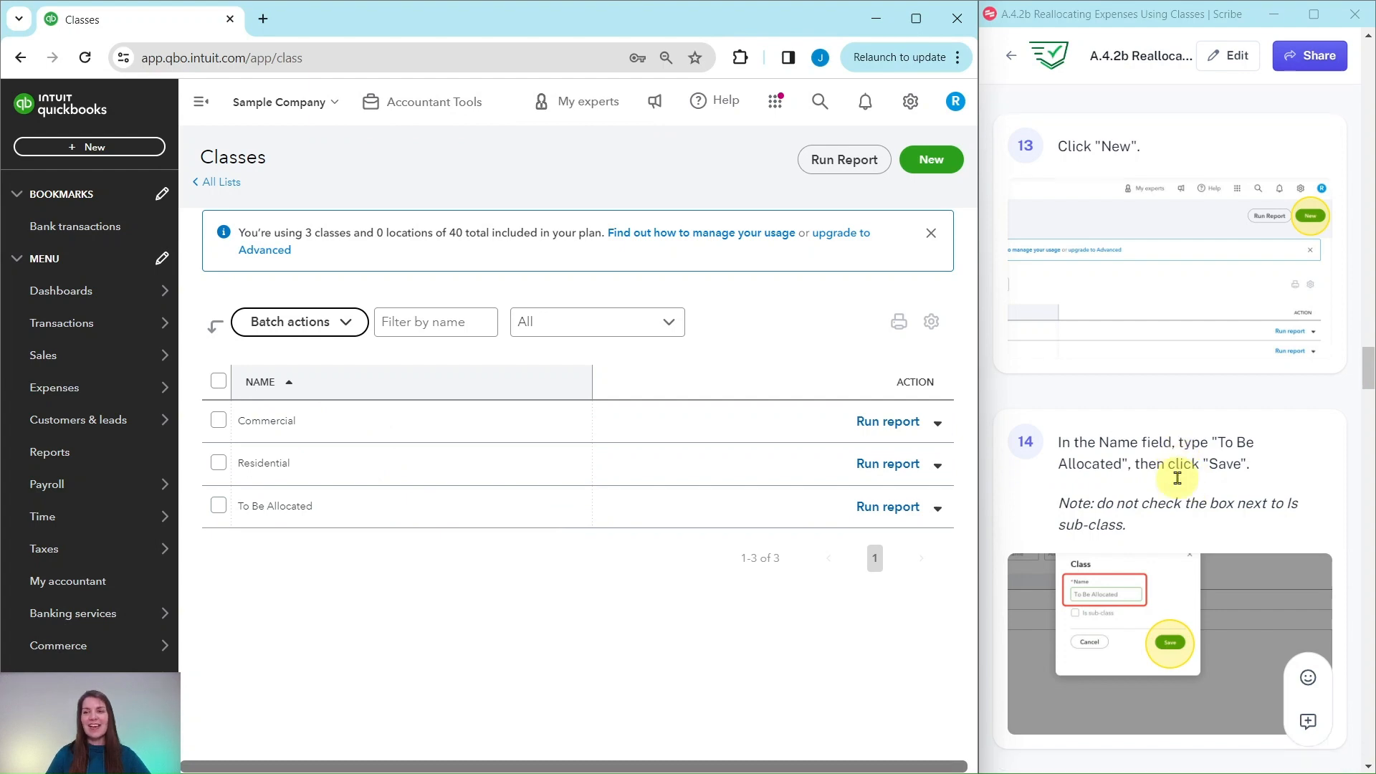
{"action": "scroll", "coordinate": [1177, 479], "scroll_direction": "down", "scroll_amount": 10}
{"action": "left_click", "coordinate": [1083, 128]}
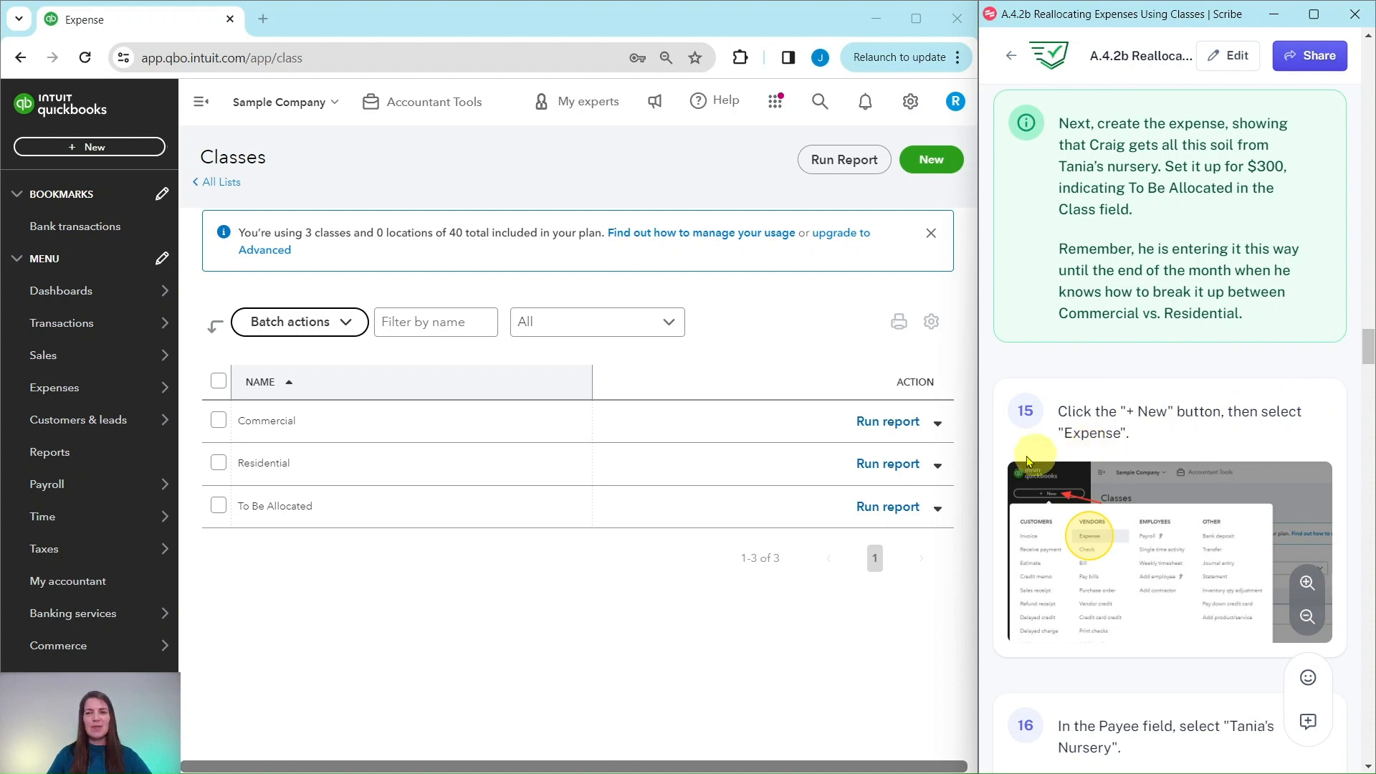
{"action": "left_click", "coordinate": [84, 148]}
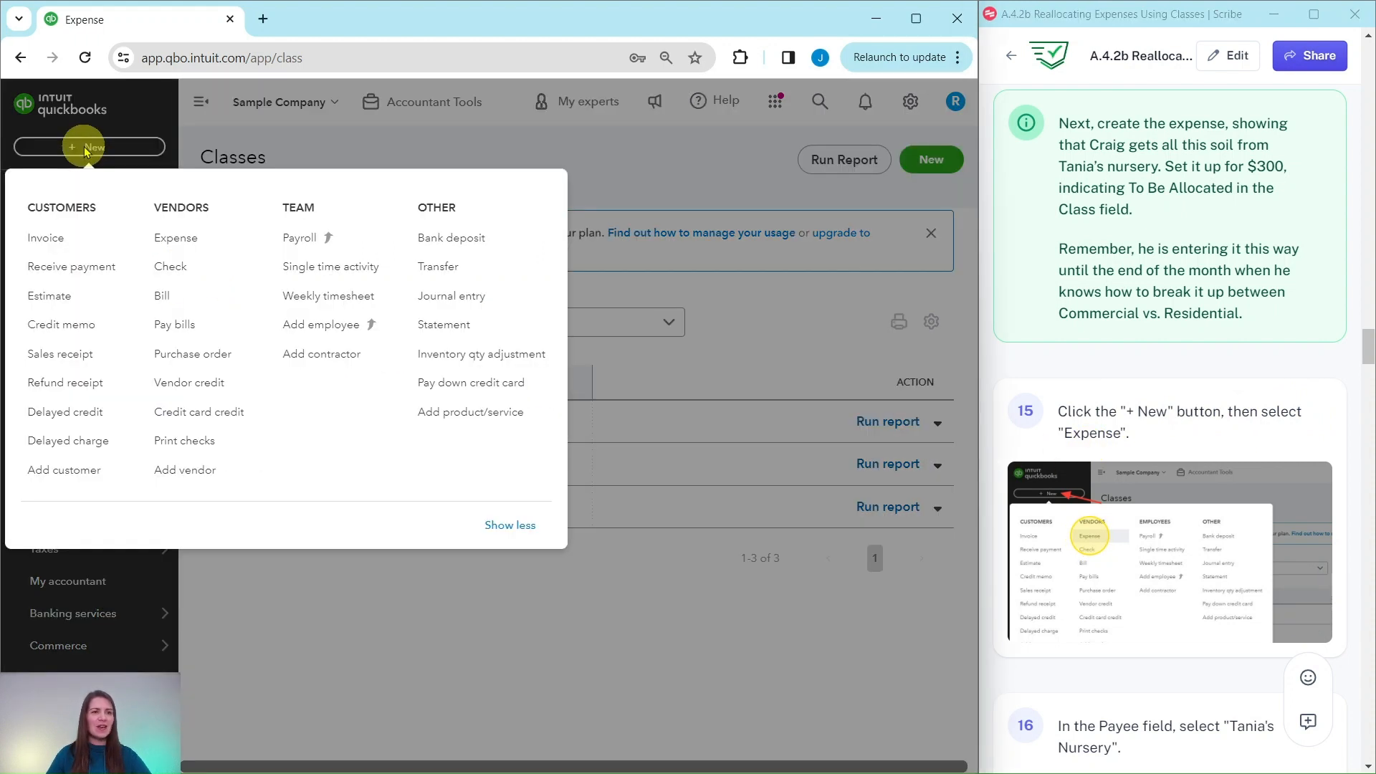
{"action": "left_click", "coordinate": [179, 245]}
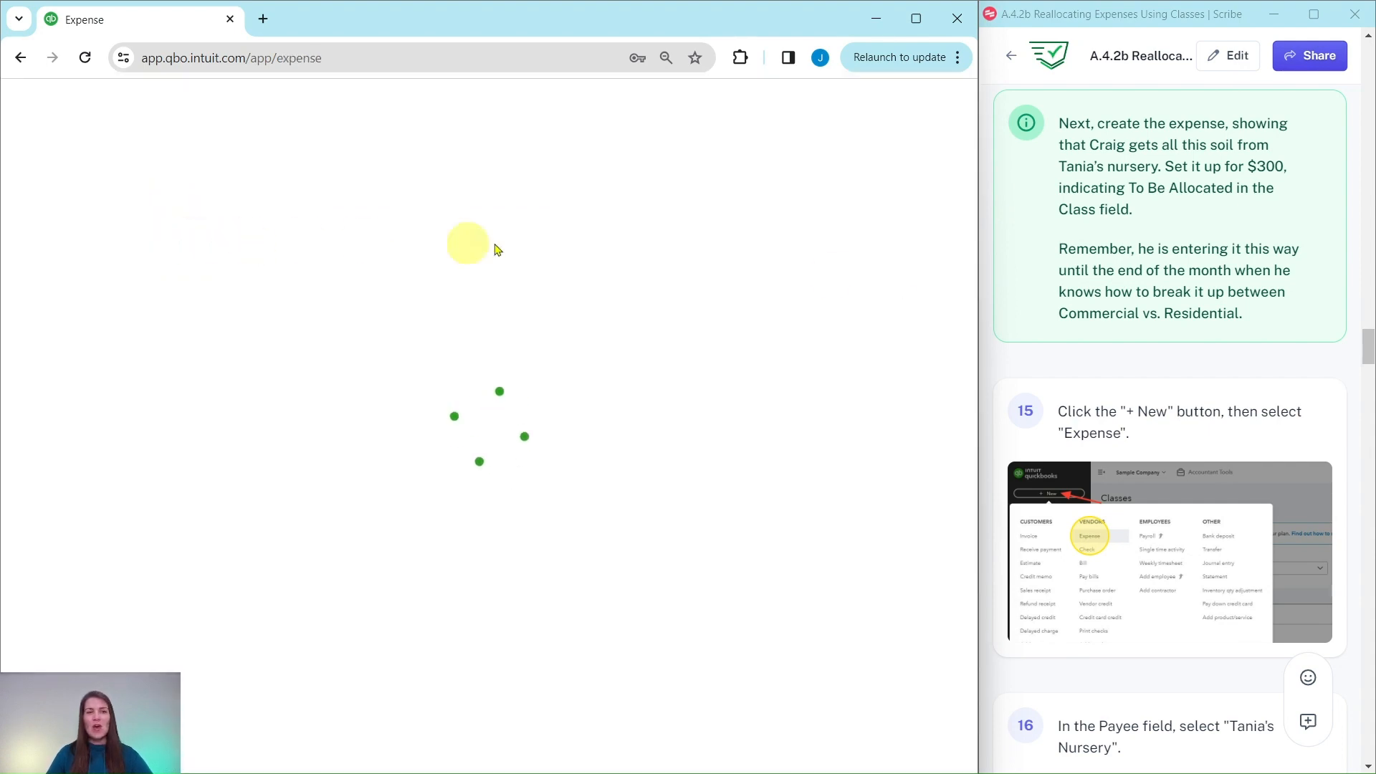
Set the expense's payee to the vendor Tania's Nursery.
{"action": "scroll", "coordinate": [1145, 324], "scroll_direction": "down", "scroll_amount": 4}
{"action": "scroll", "coordinate": [1147, 325], "scroll_direction": "down", "scroll_amount": 3}
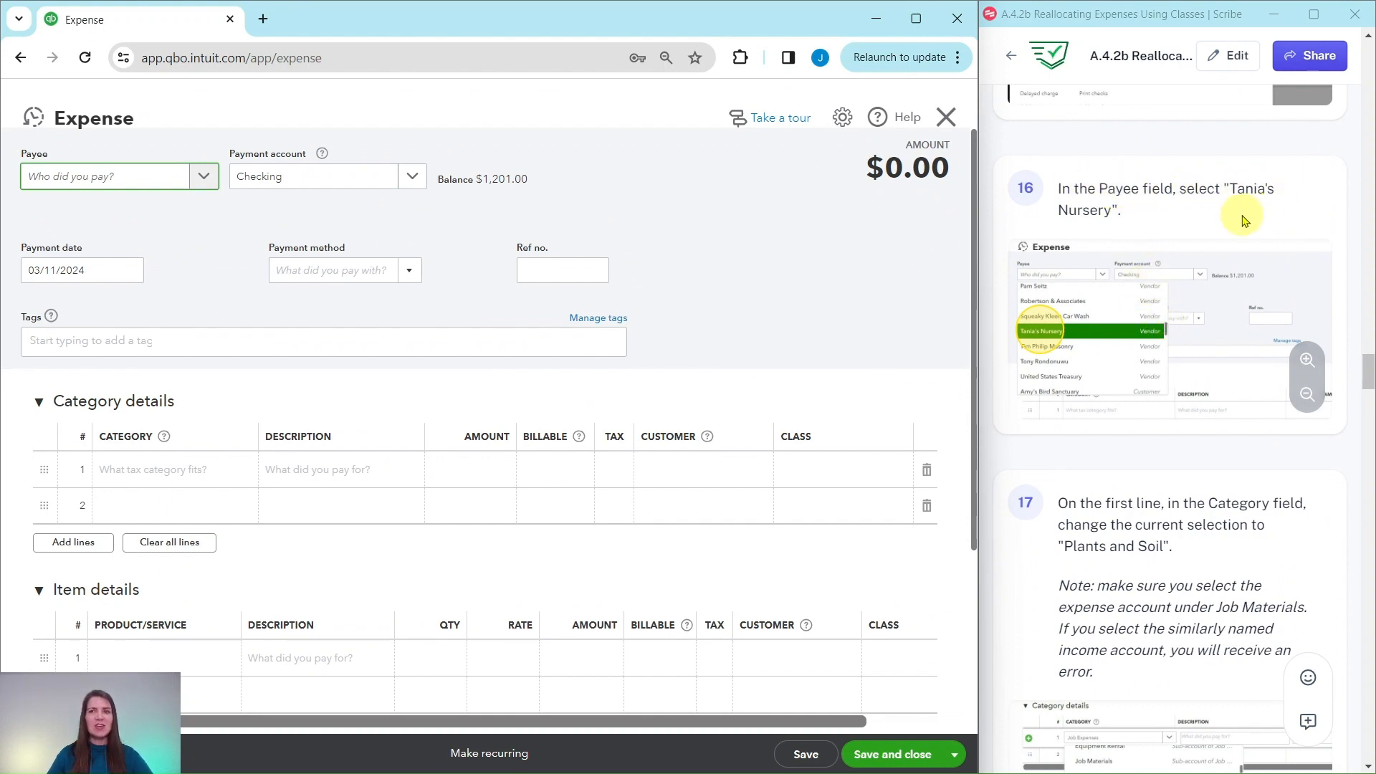
{"action": "left_click", "coordinate": [104, 181]}
{"action": "type", "text": "tania"}
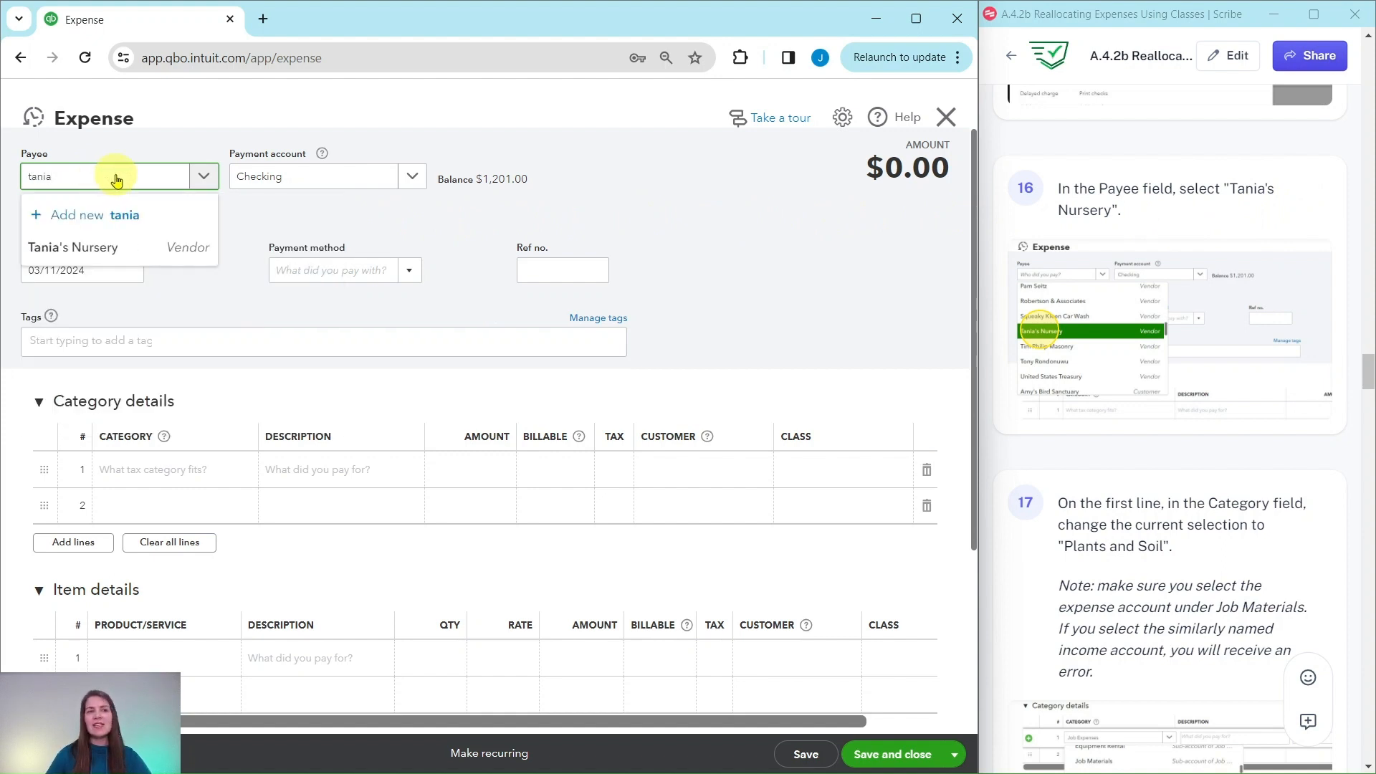
{"action": "left_click", "coordinate": [70, 256]}
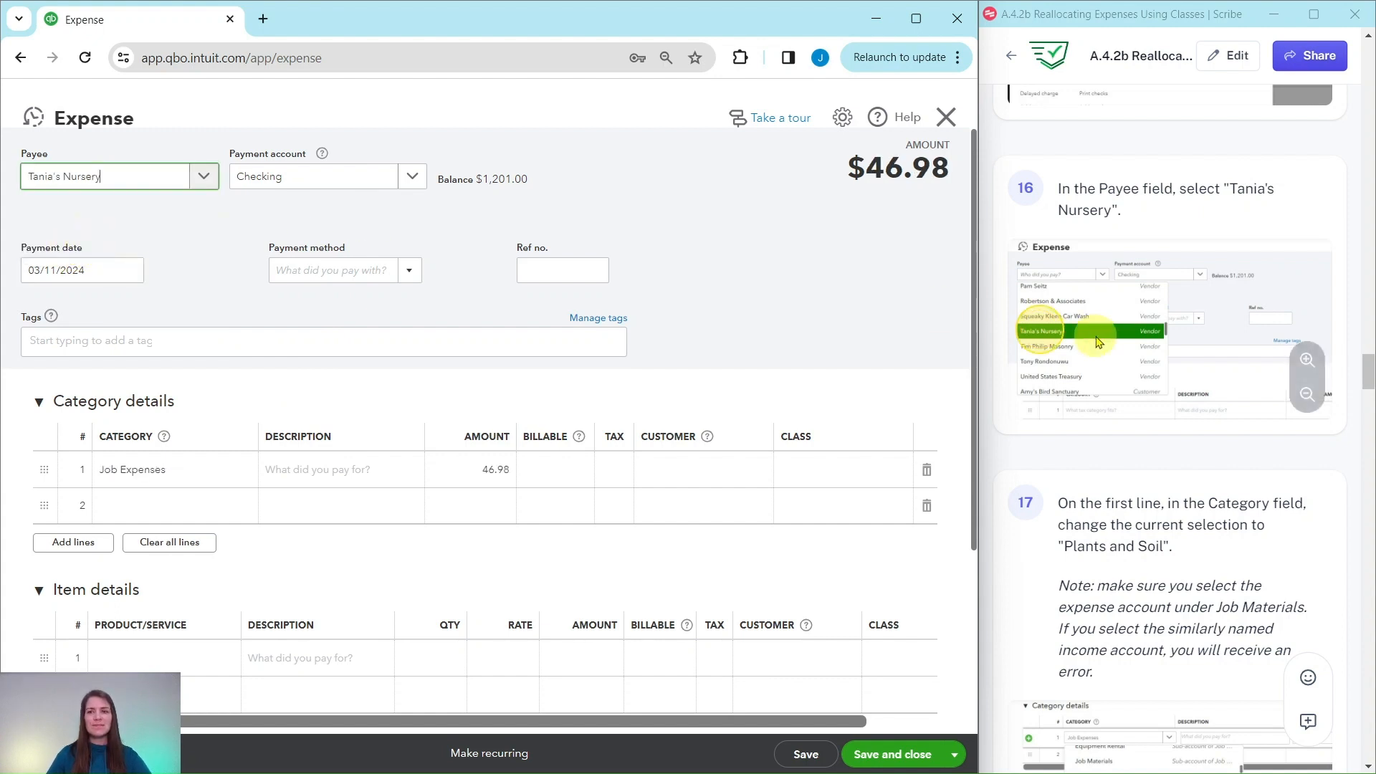
Change the first line's category to the Plants and Soil expense account under Job Materials.
{"action": "scroll", "coordinate": [1101, 341], "scroll_direction": "down", "scroll_amount": 3}
{"action": "scroll", "coordinate": [1101, 341], "scroll_direction": "down", "scroll_amount": 2}
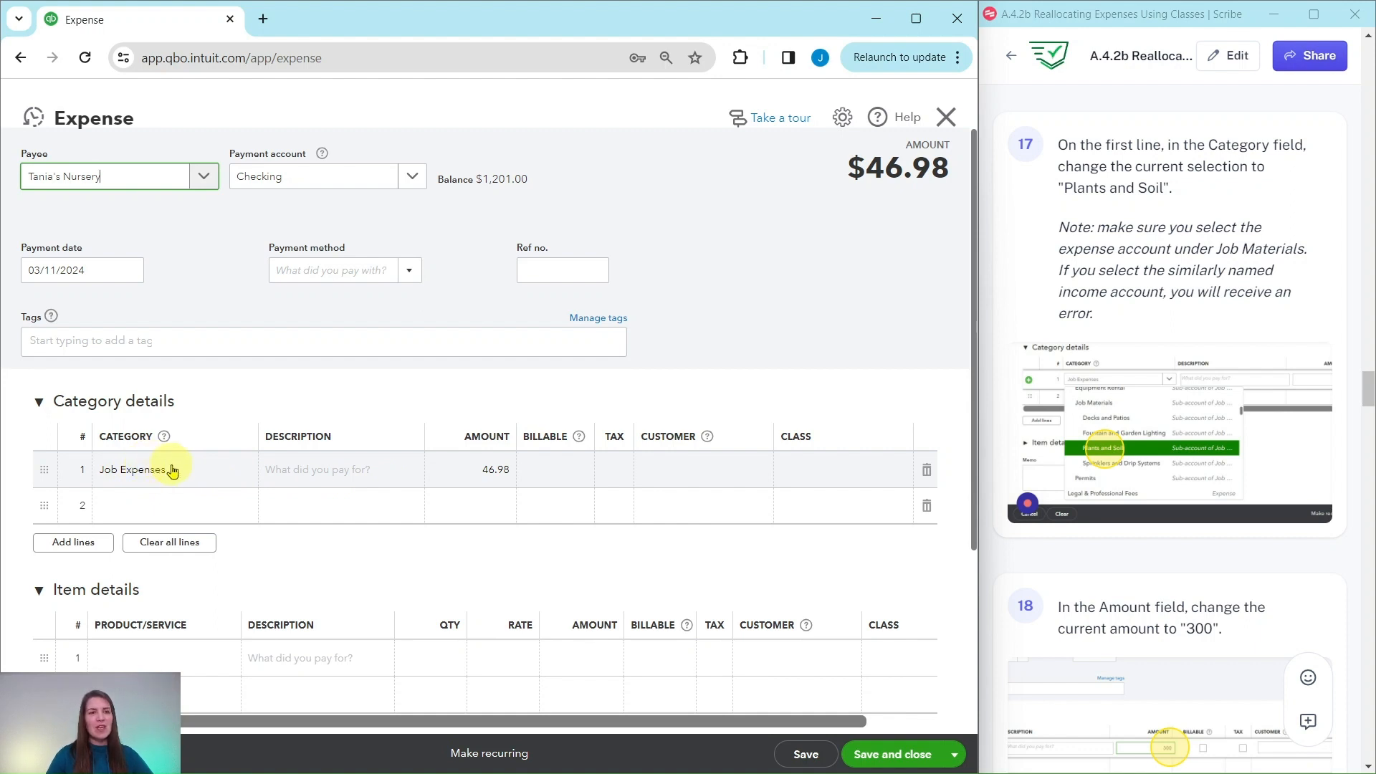
{"action": "left_click", "coordinate": [152, 472]}
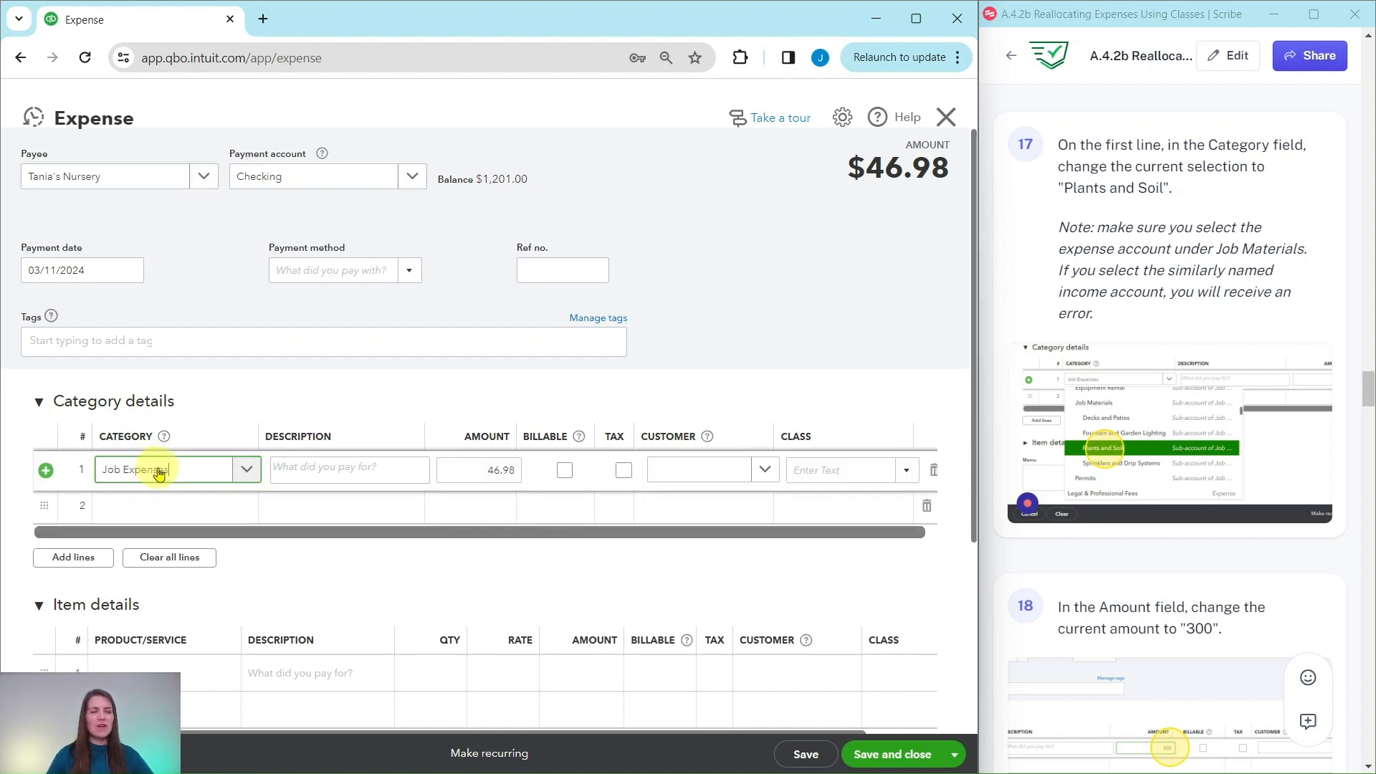
{"action": "left_click", "coordinate": [247, 473]}
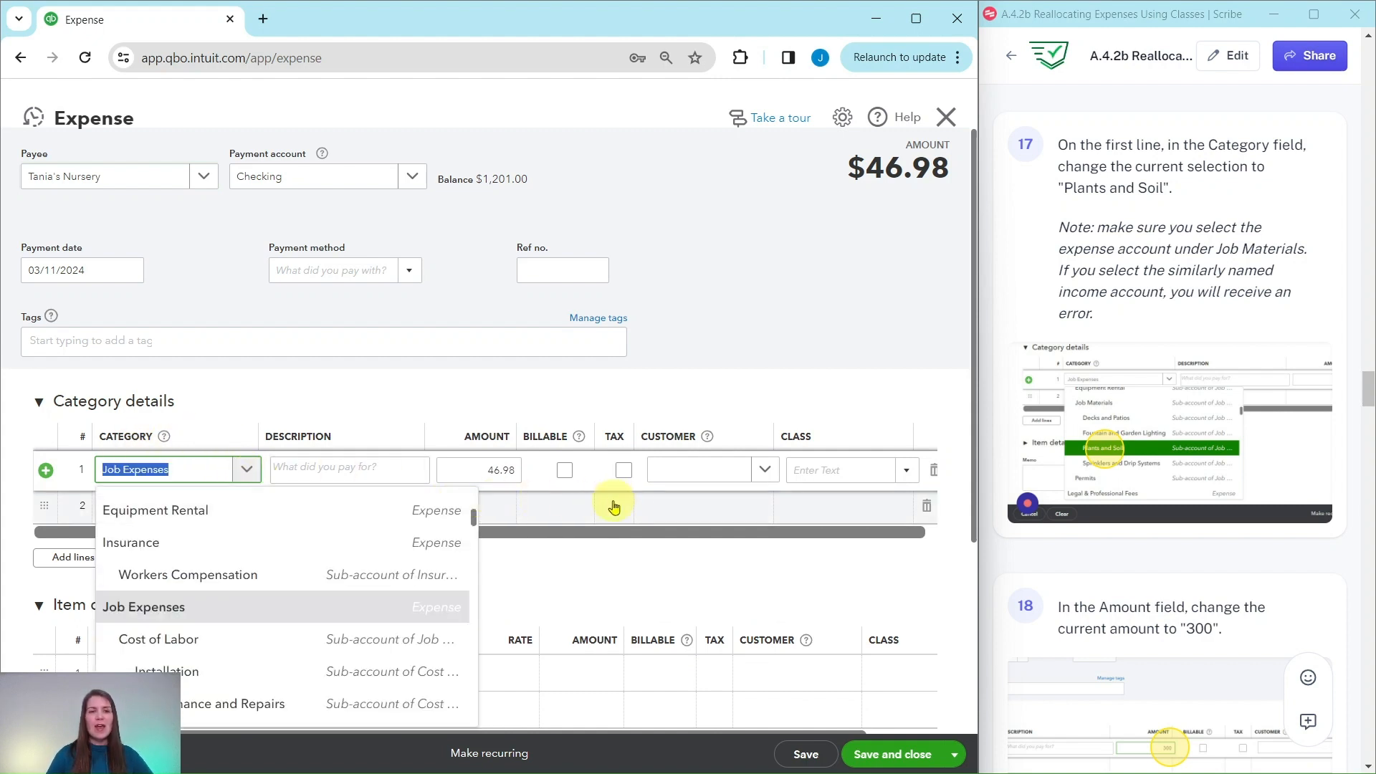
{"action": "scroll", "coordinate": [610, 502], "scroll_direction": "down", "scroll_amount": 1}
{"action": "scroll", "coordinate": [606, 502], "scroll_direction": "down", "scroll_amount": 1}
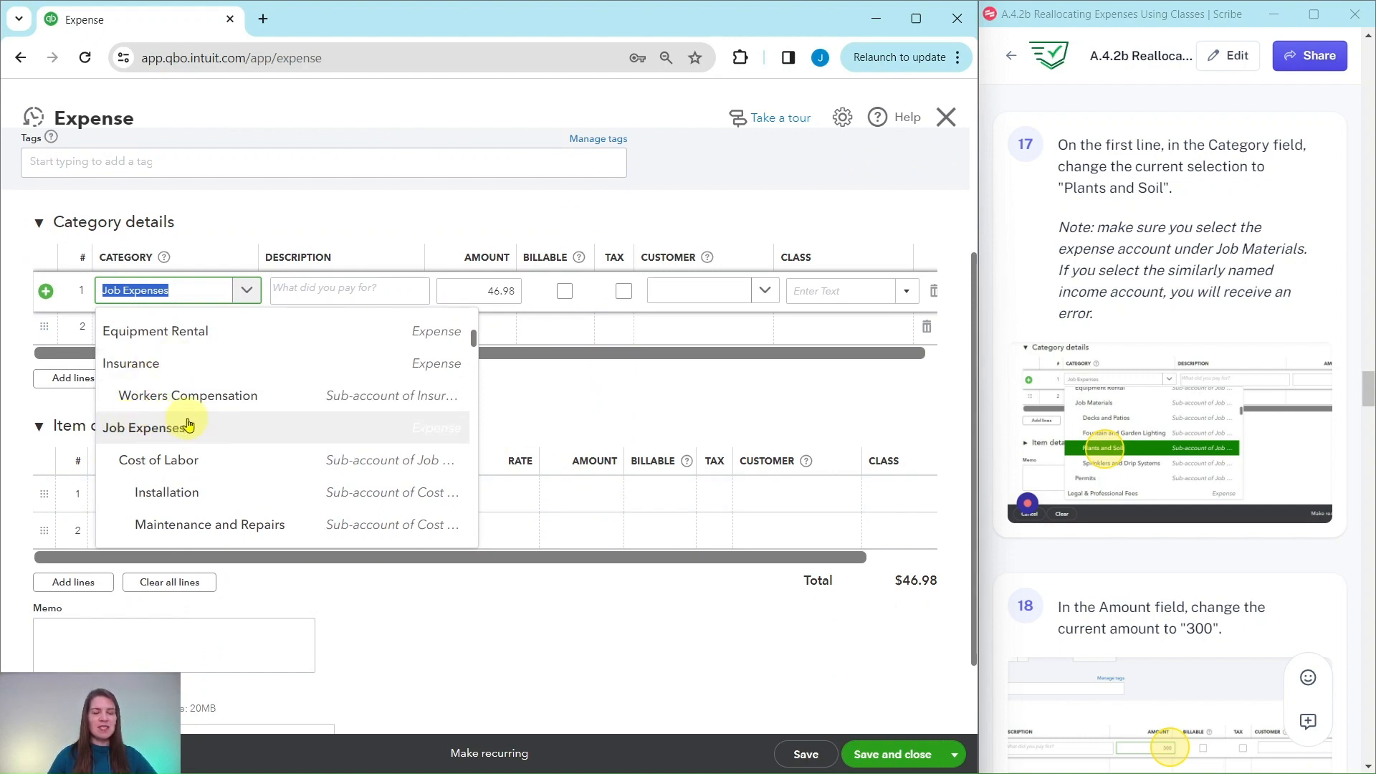
{"action": "scroll", "coordinate": [188, 424], "scroll_direction": "down", "scroll_amount": 2}
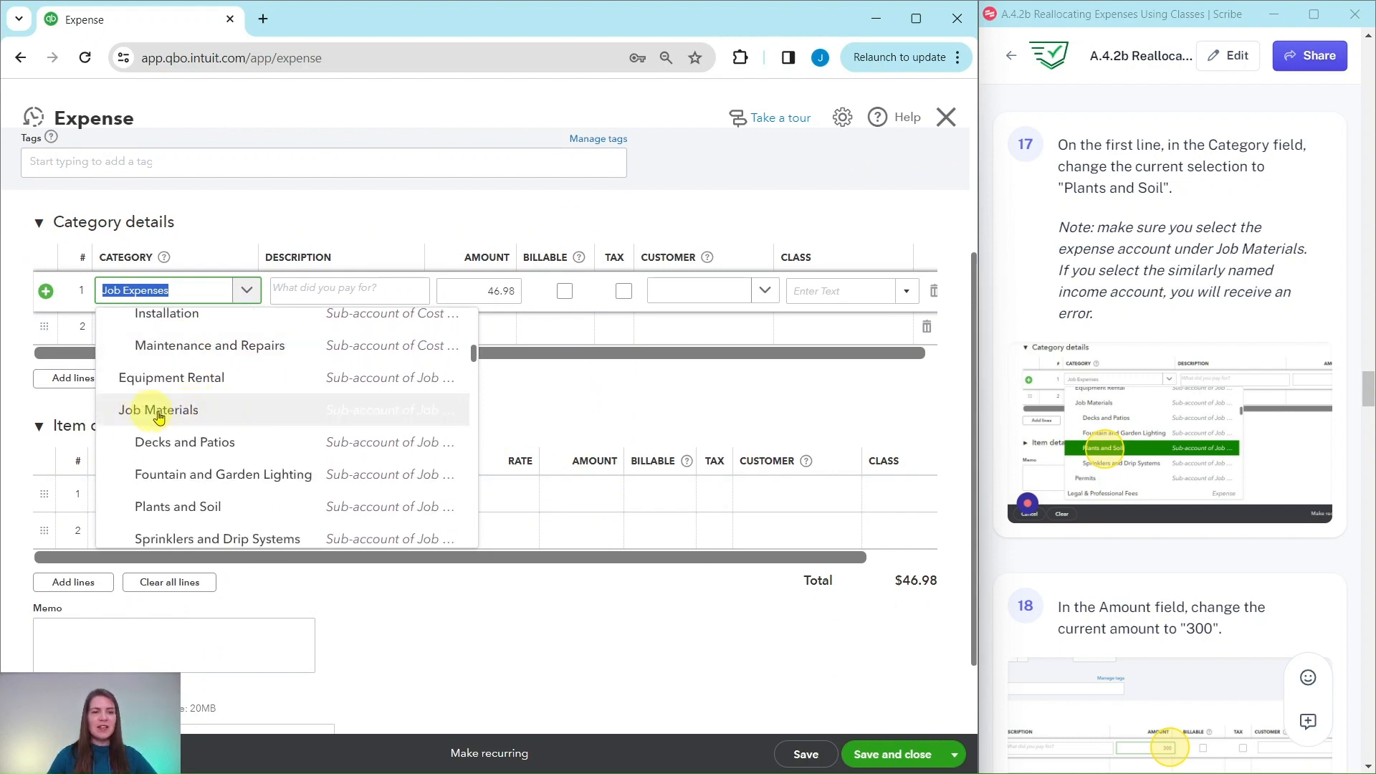
{"action": "left_click", "coordinate": [188, 509]}
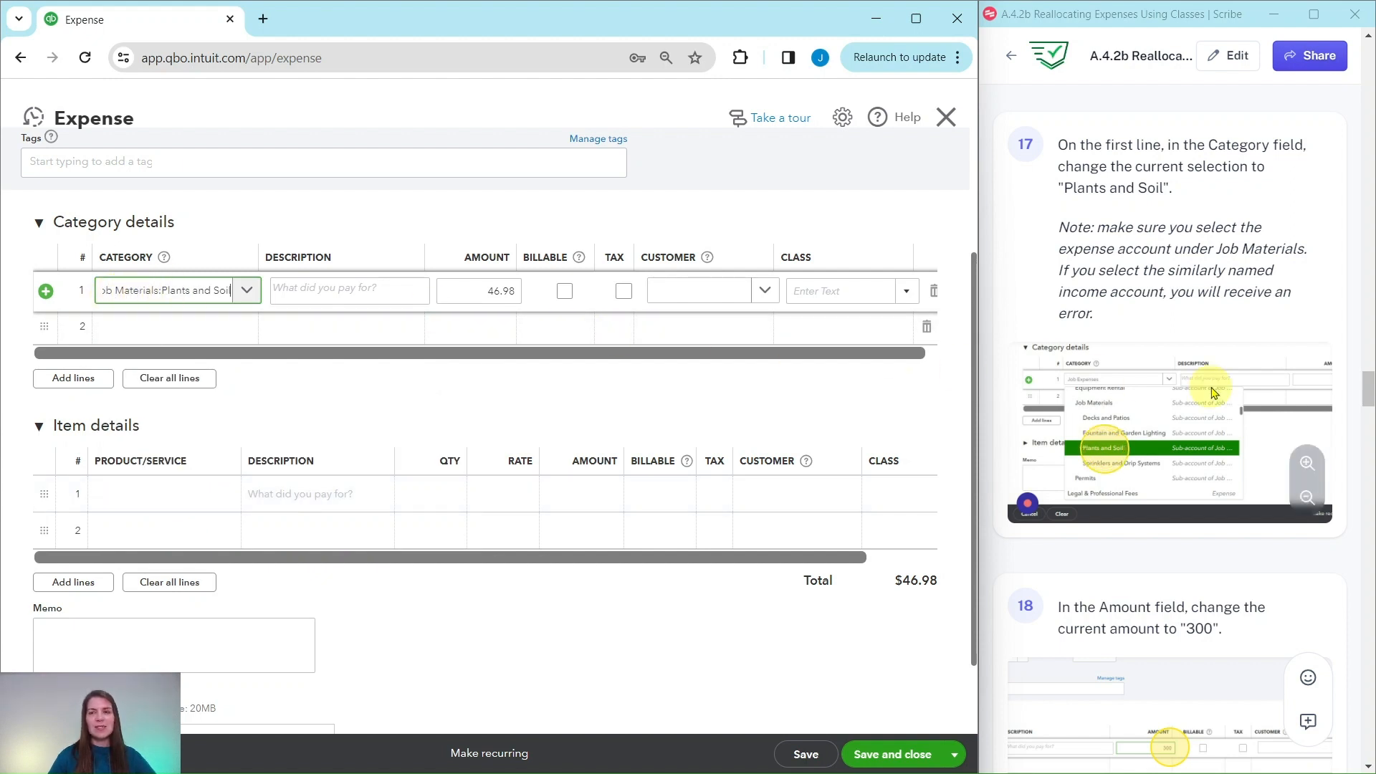
Set the first line's amount to 300 and its class to To Be Allocated, and save and close the expense.
{"action": "scroll", "coordinate": [1162, 373], "scroll_direction": "down", "scroll_amount": 5}
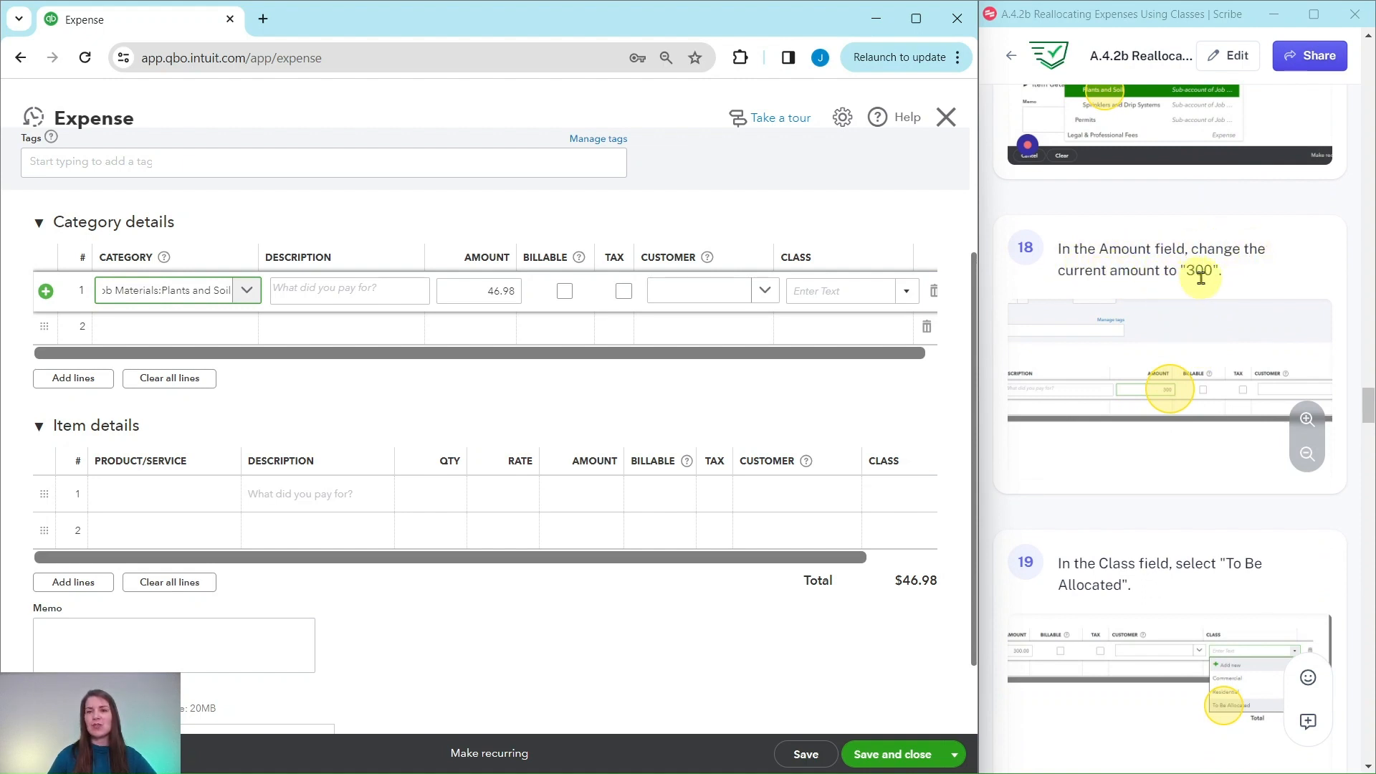
{"action": "left_click", "coordinate": [476, 290]}
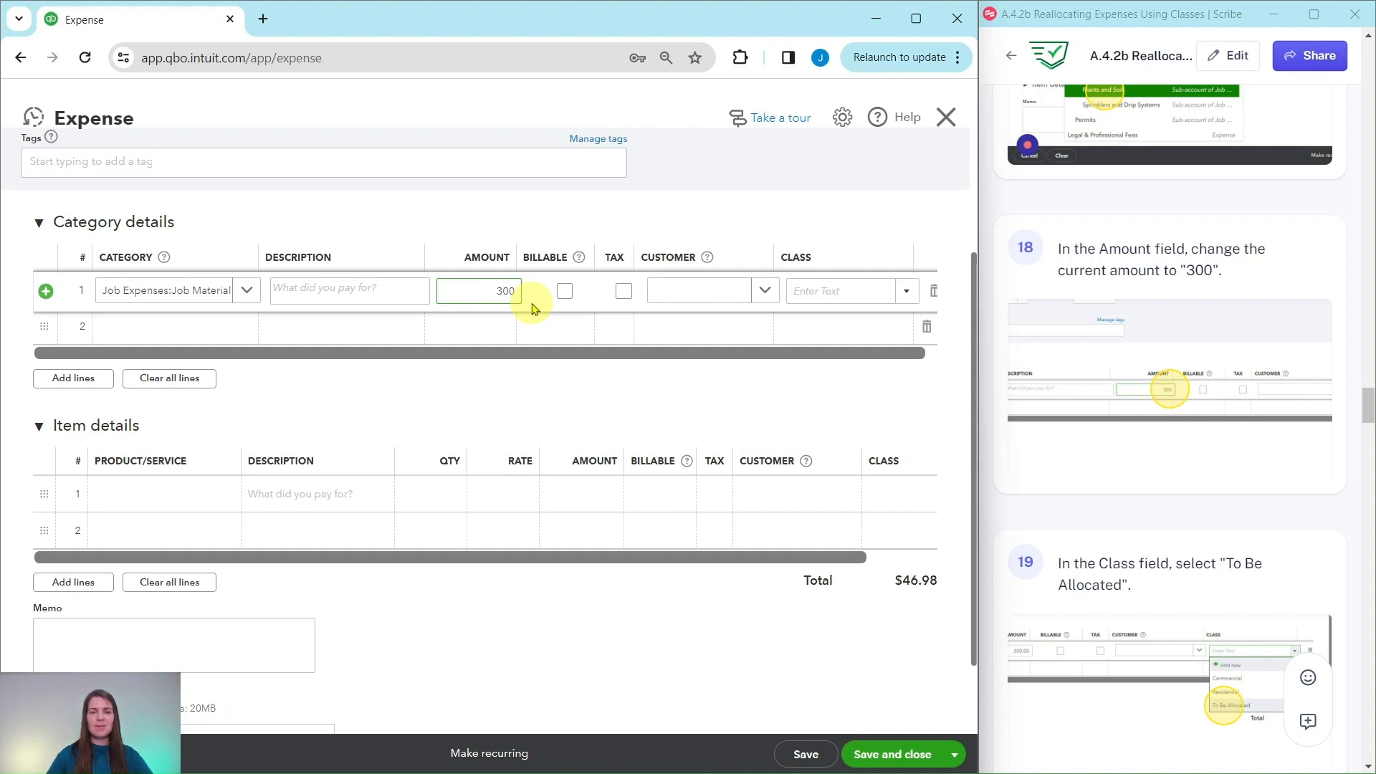
{"action": "scroll", "coordinate": [1168, 287], "scroll_direction": "down", "scroll_amount": 4}
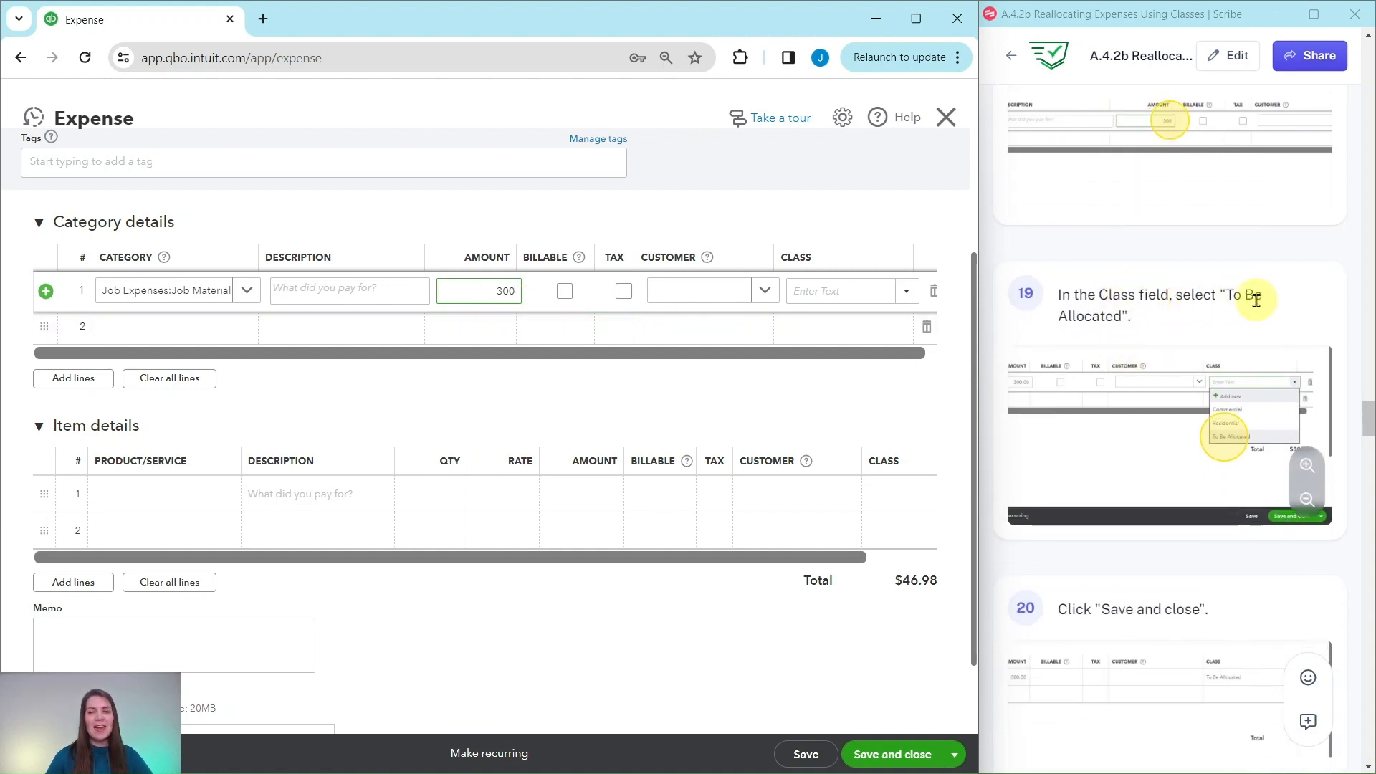
{"action": "scroll", "coordinate": [918, 402], "scroll_direction": "up", "scroll_amount": 2}
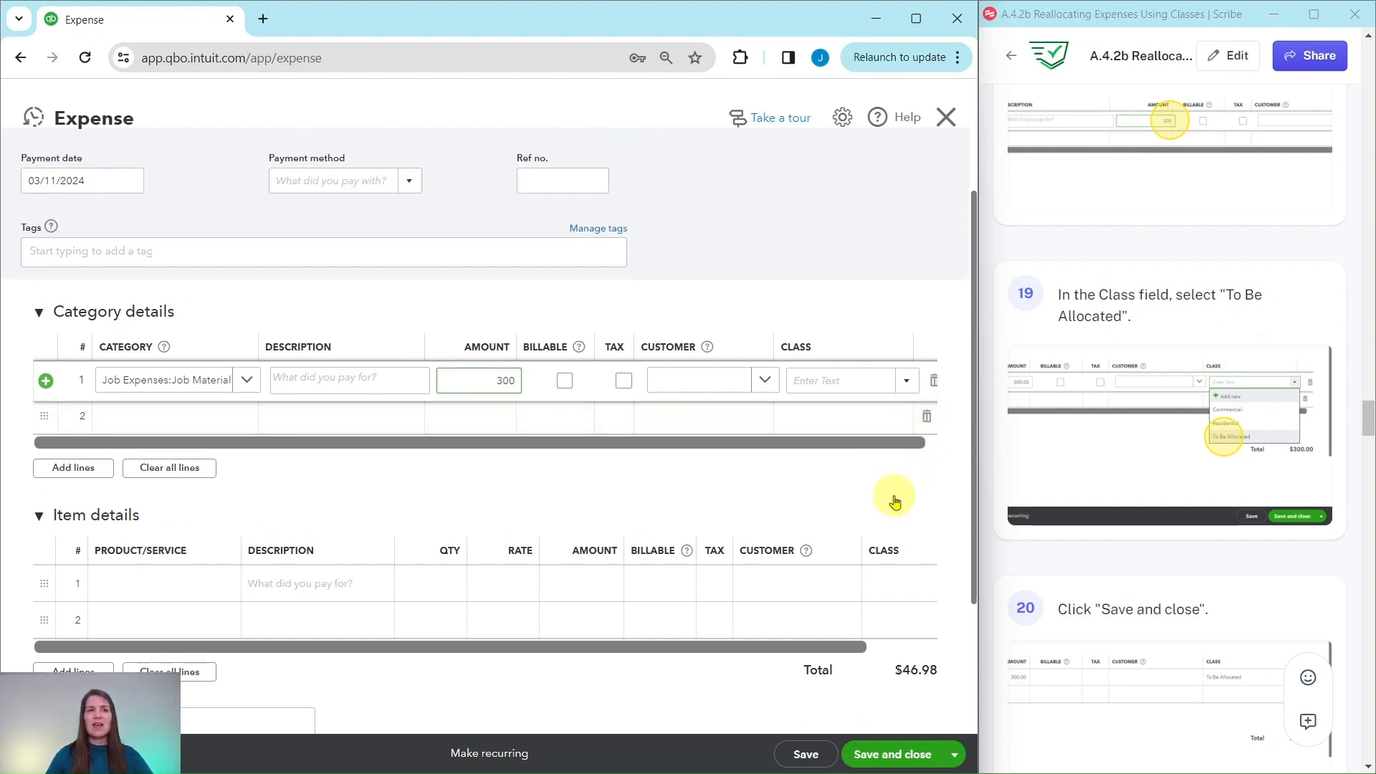
{"action": "scroll", "coordinate": [895, 500], "scroll_direction": "up", "scroll_amount": 2}
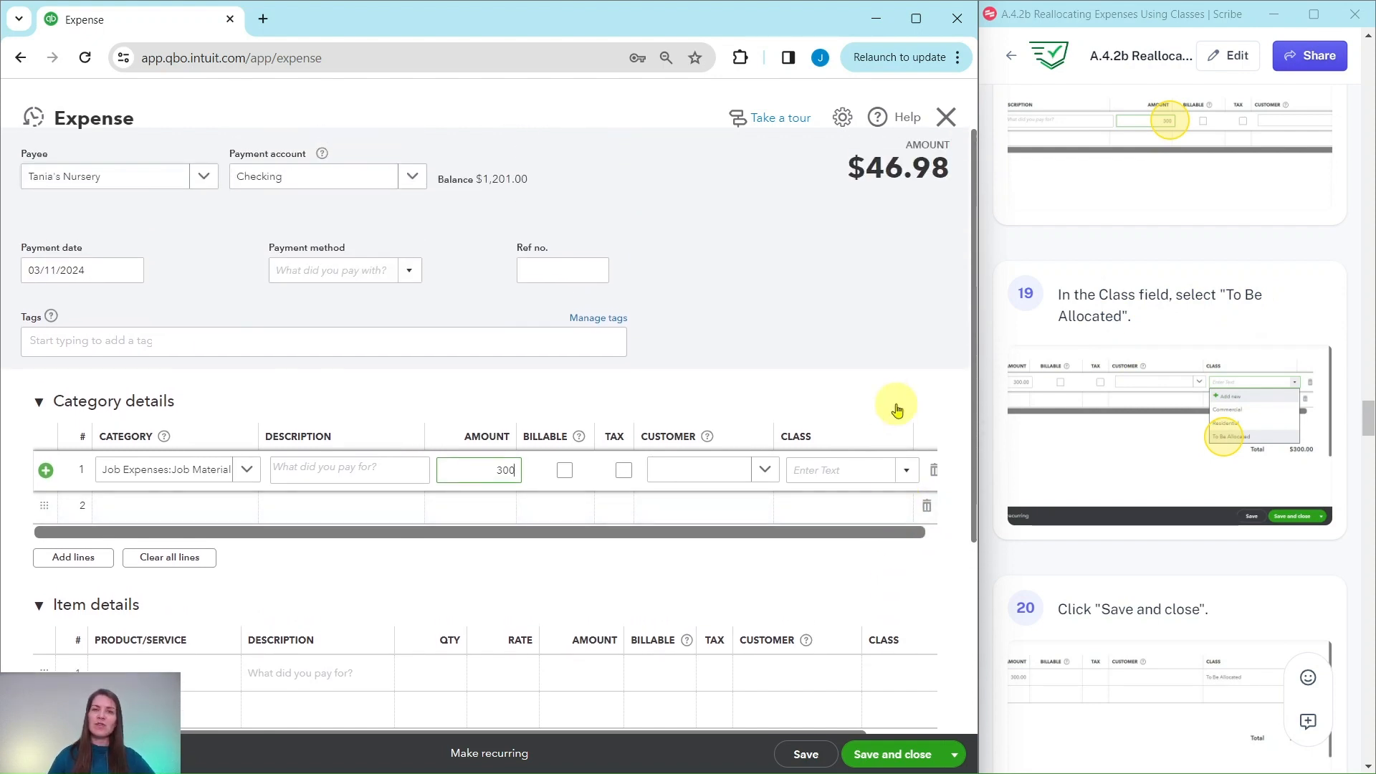
{"action": "left_click", "coordinate": [908, 472]}
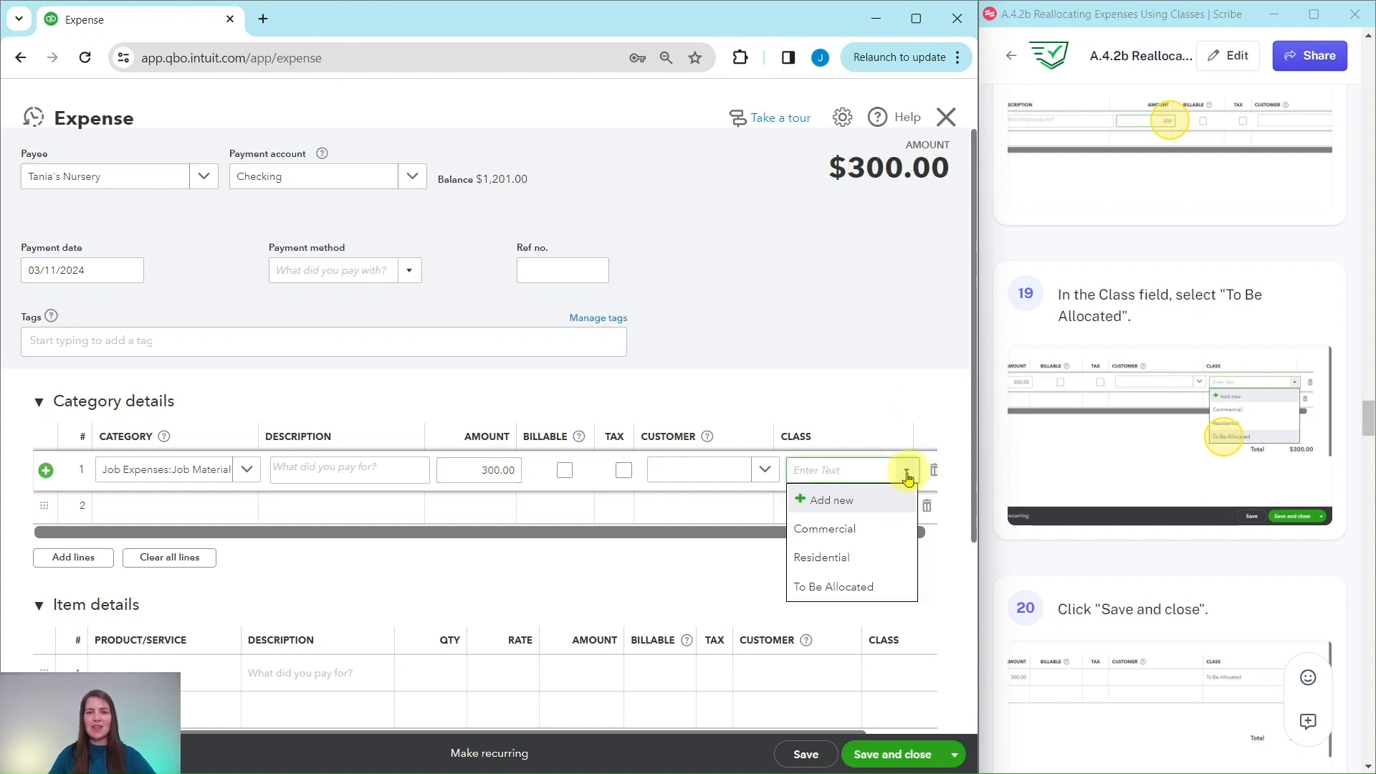
{"action": "left_click", "coordinate": [822, 592]}
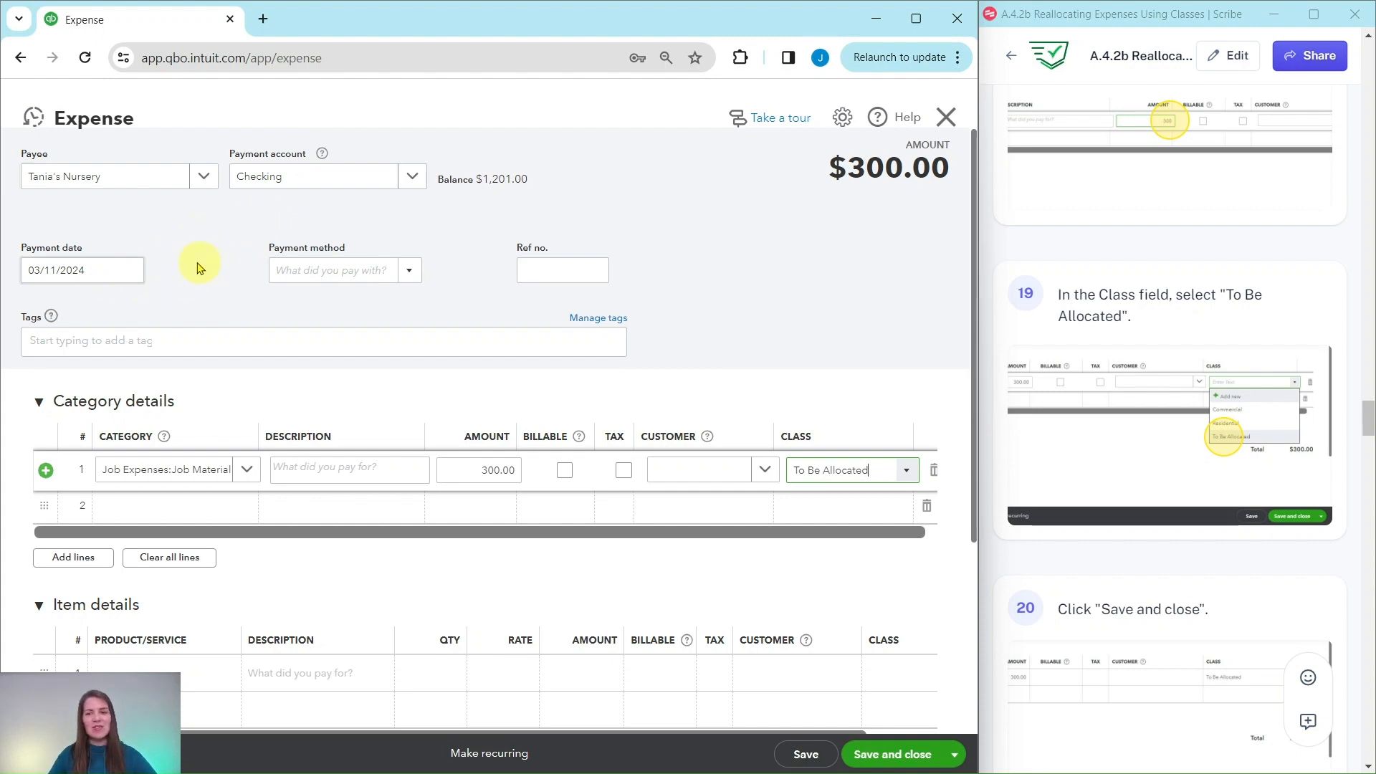
{"action": "left_click", "coordinate": [903, 754]}
Start another vendor expense transaction for the month-end reallocation.
{"action": "scroll", "coordinate": [1193, 481], "scroll_direction": "down", "scroll_amount": 4}
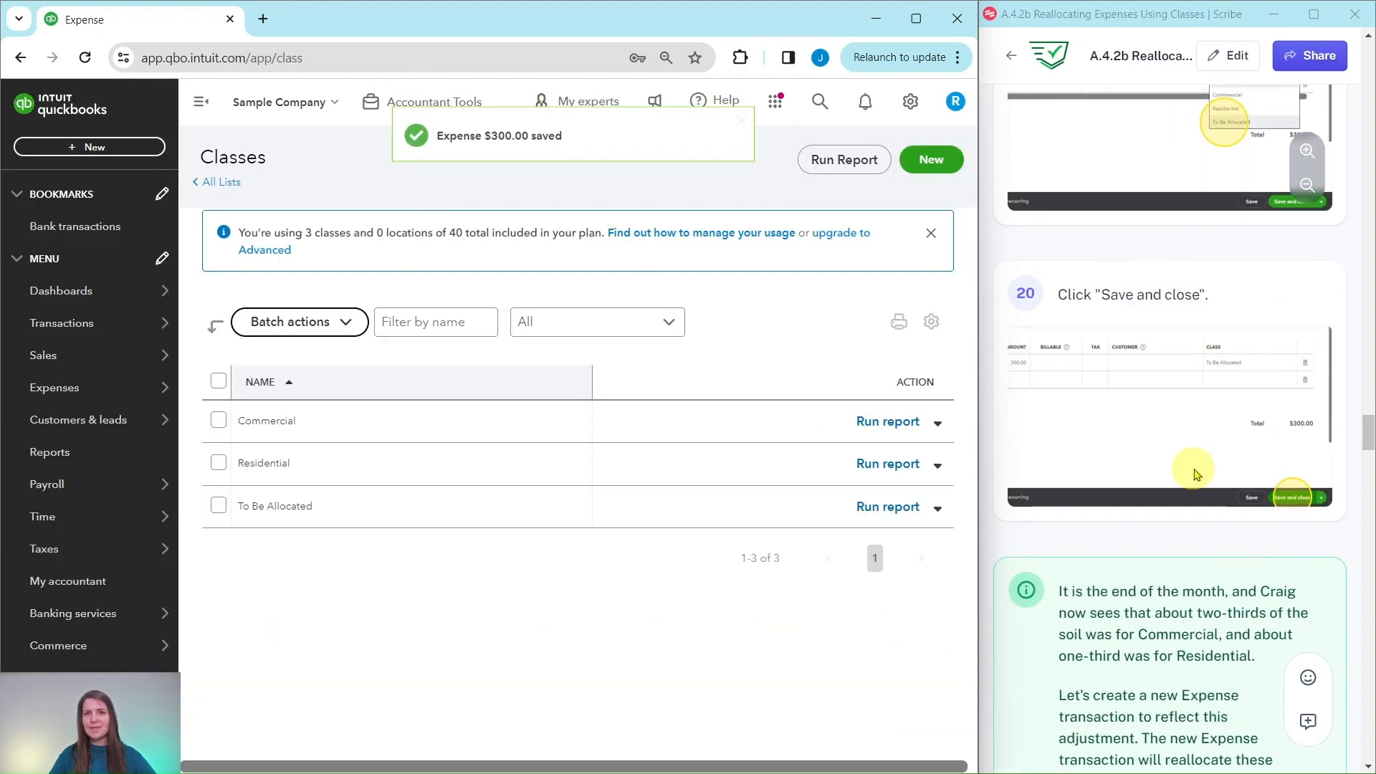
{"action": "scroll", "coordinate": [1195, 474], "scroll_direction": "down", "scroll_amount": 3}
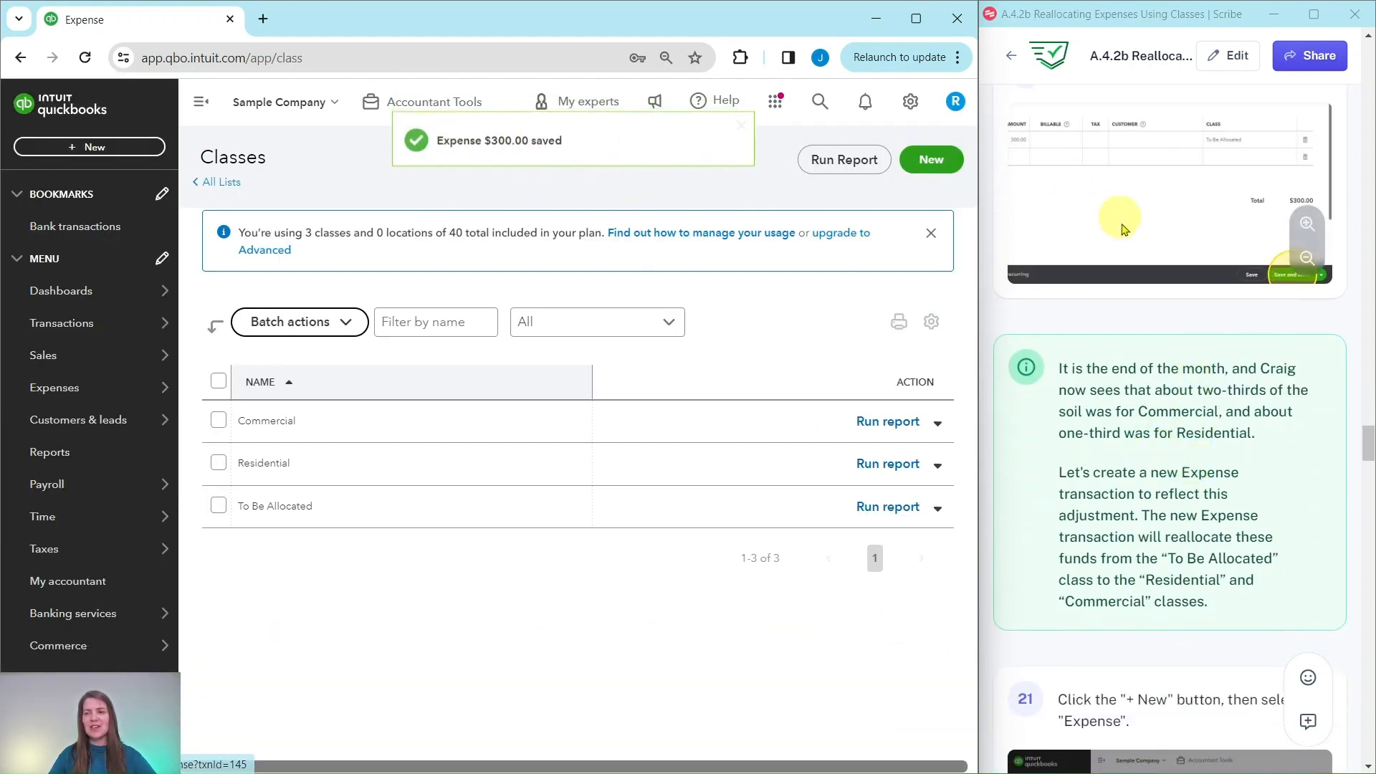
{"action": "scroll", "coordinate": [1124, 298], "scroll_direction": "down", "scroll_amount": 3}
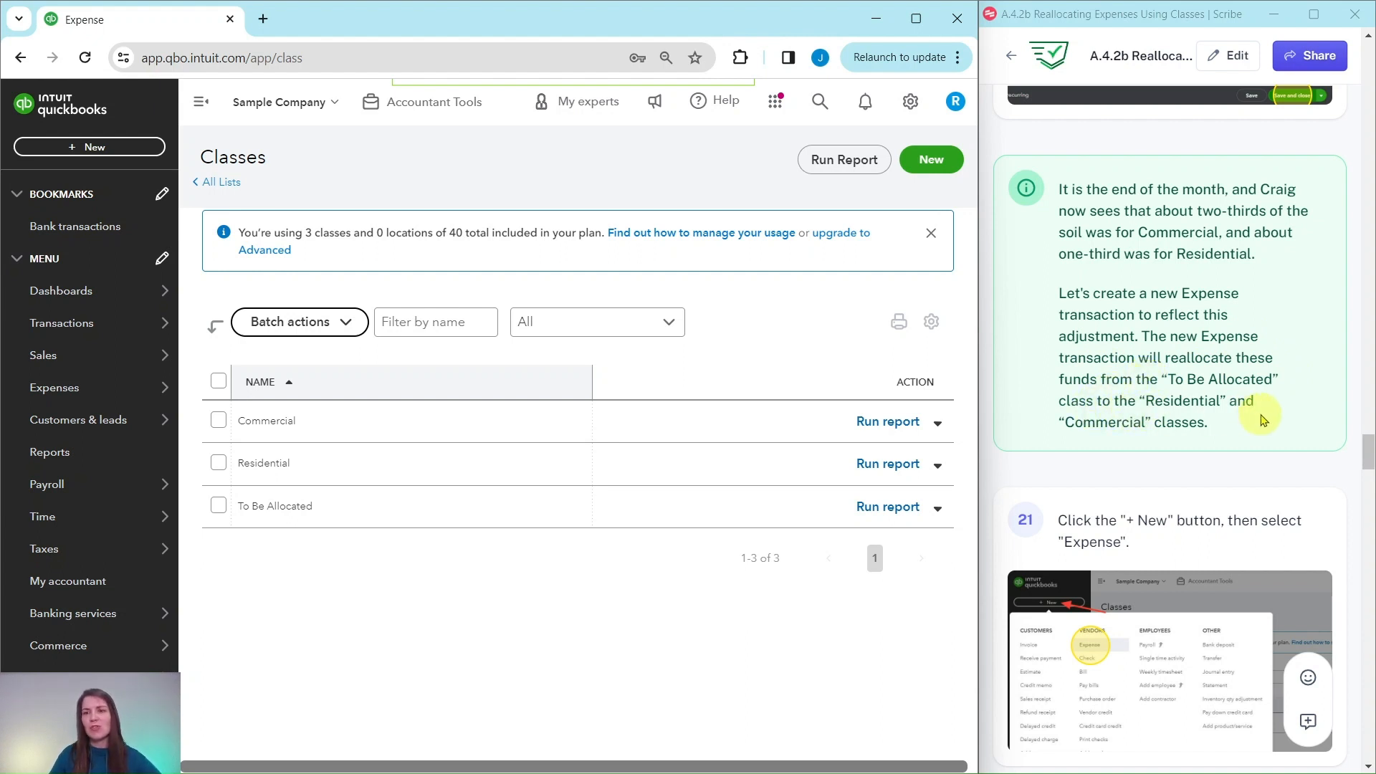
{"action": "scroll", "coordinate": [1264, 409], "scroll_direction": "down", "scroll_amount": 5}
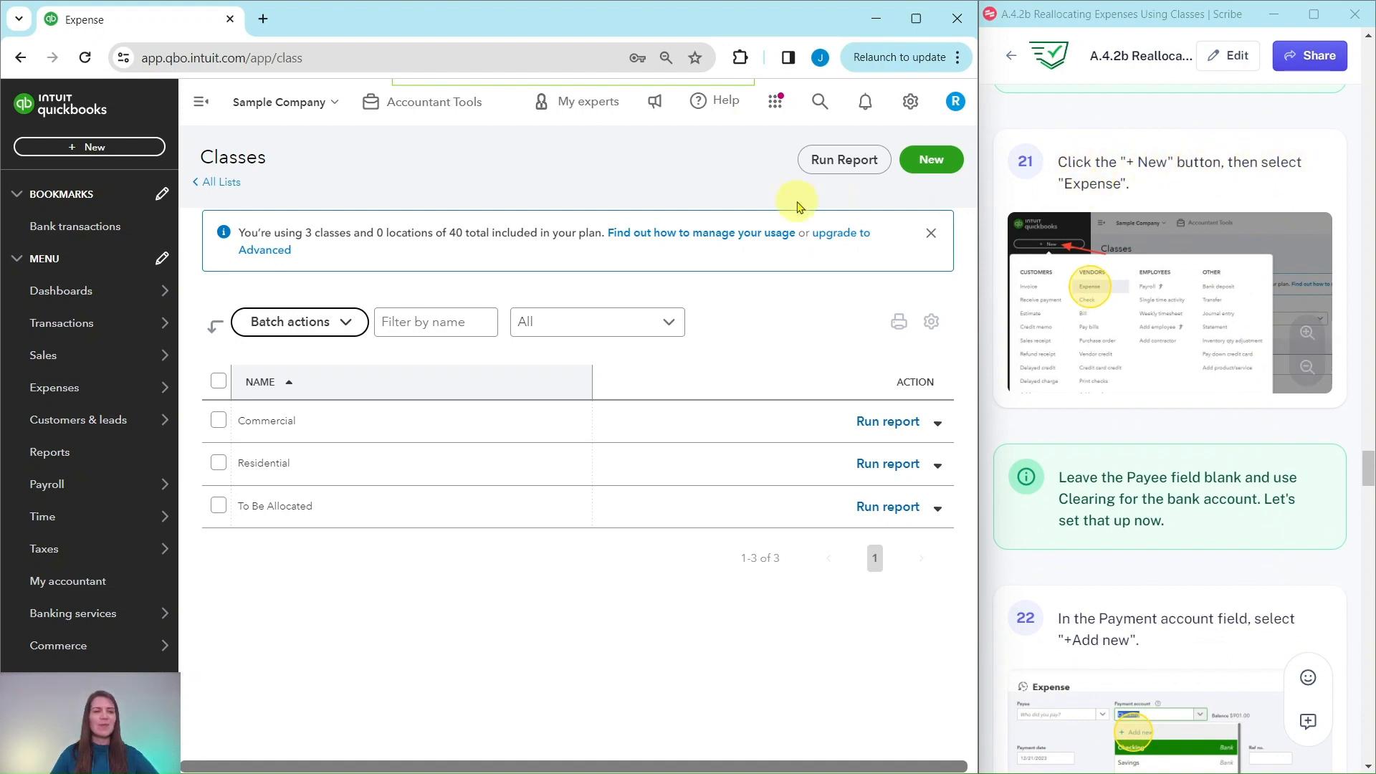
{"action": "left_click", "coordinate": [102, 147]}
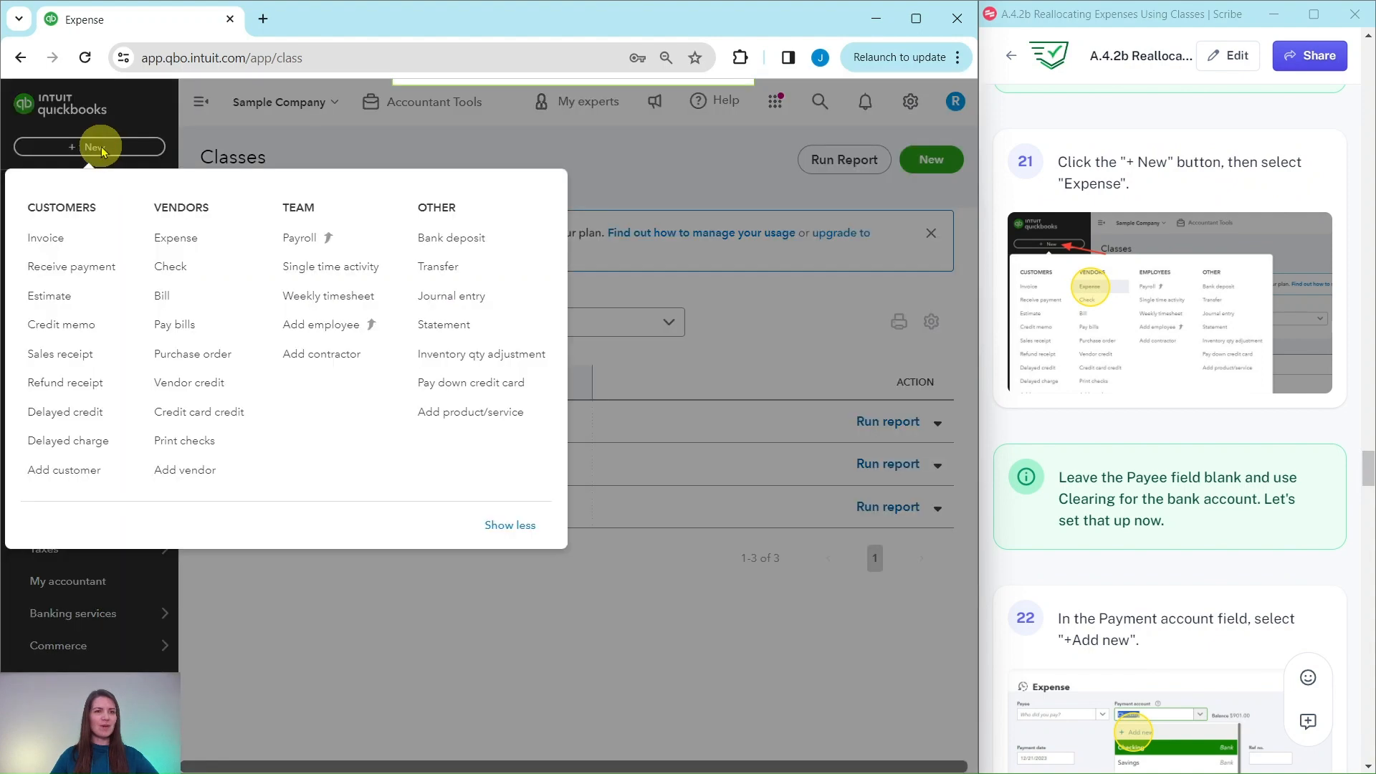
{"action": "left_click", "coordinate": [174, 238]}
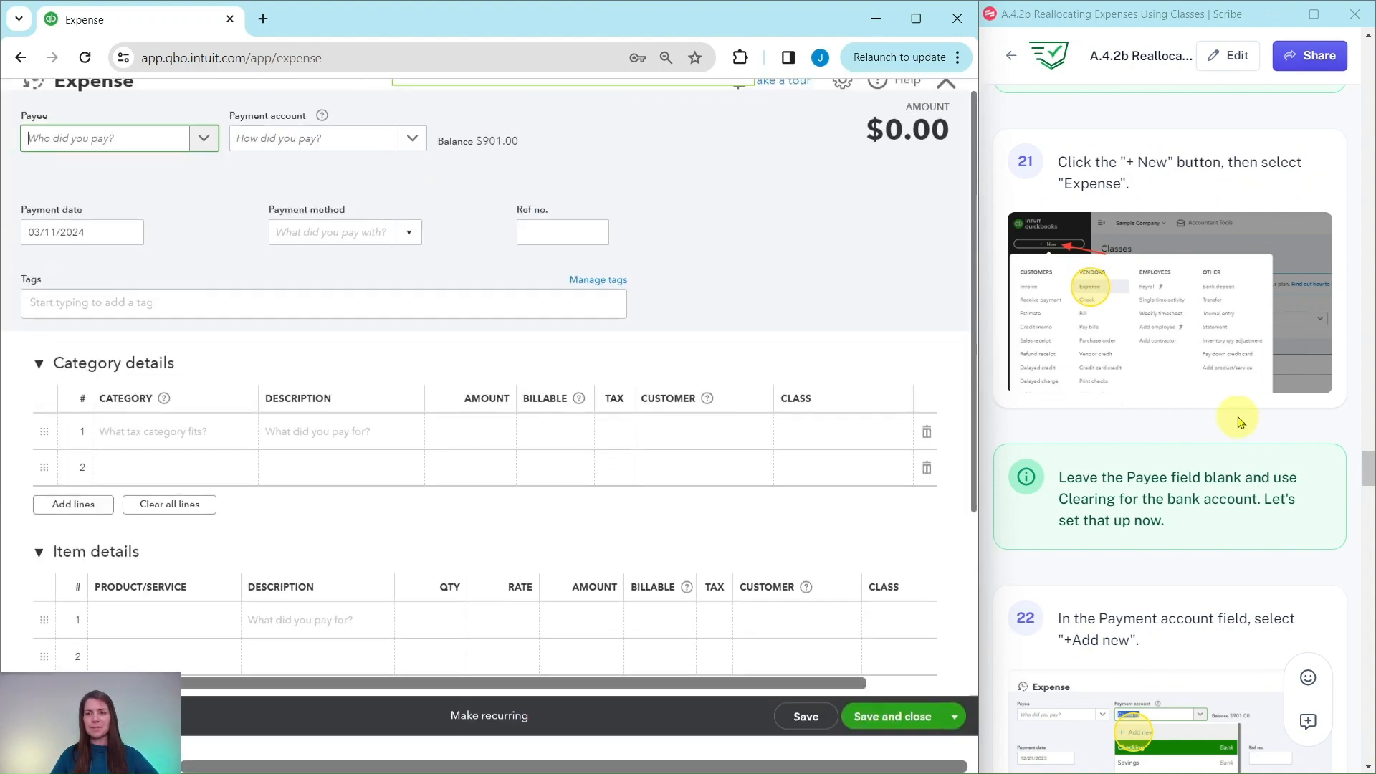
Add and save a new bank account named Clearing with detail type Checking as the expense's payment account.
{"action": "scroll", "coordinate": [1244, 412], "scroll_direction": "down", "scroll_amount": 4}
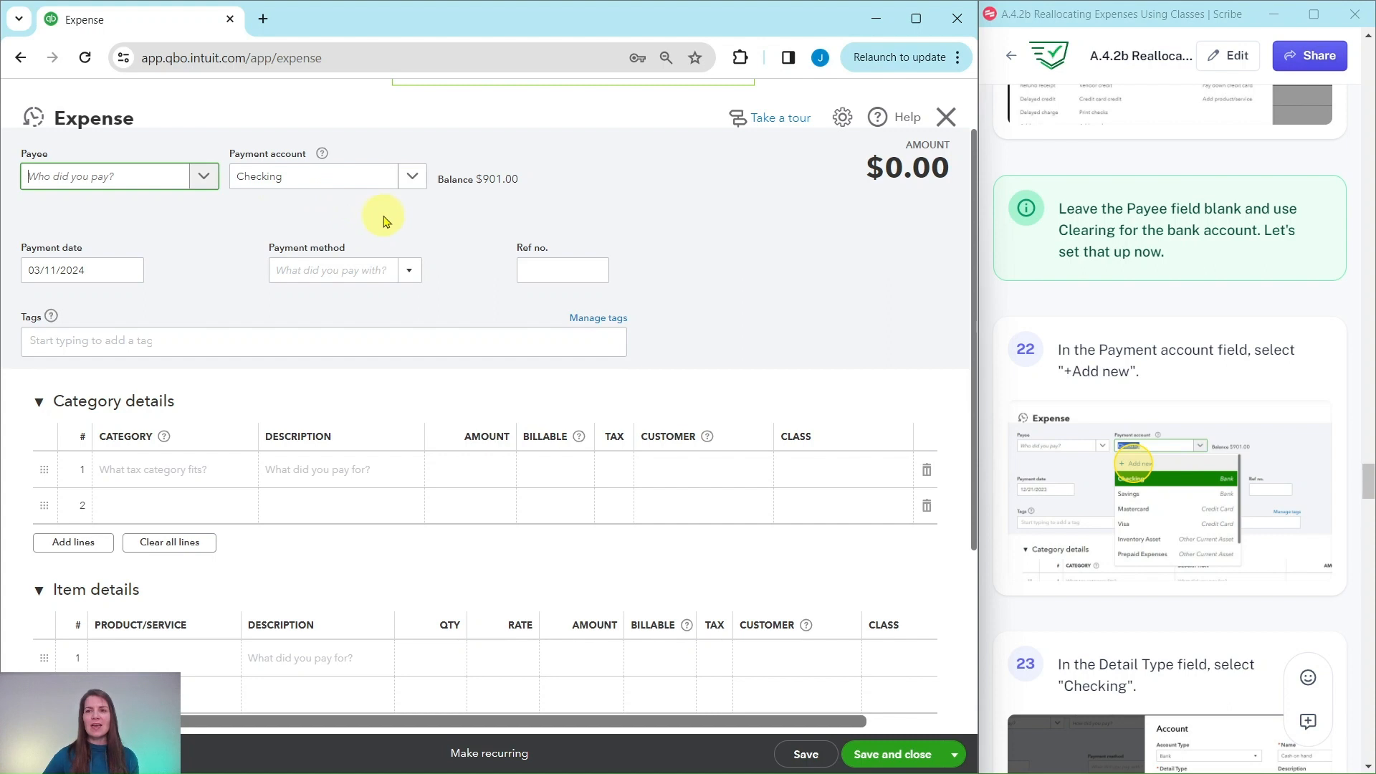
{"action": "left_click", "coordinate": [413, 185]}
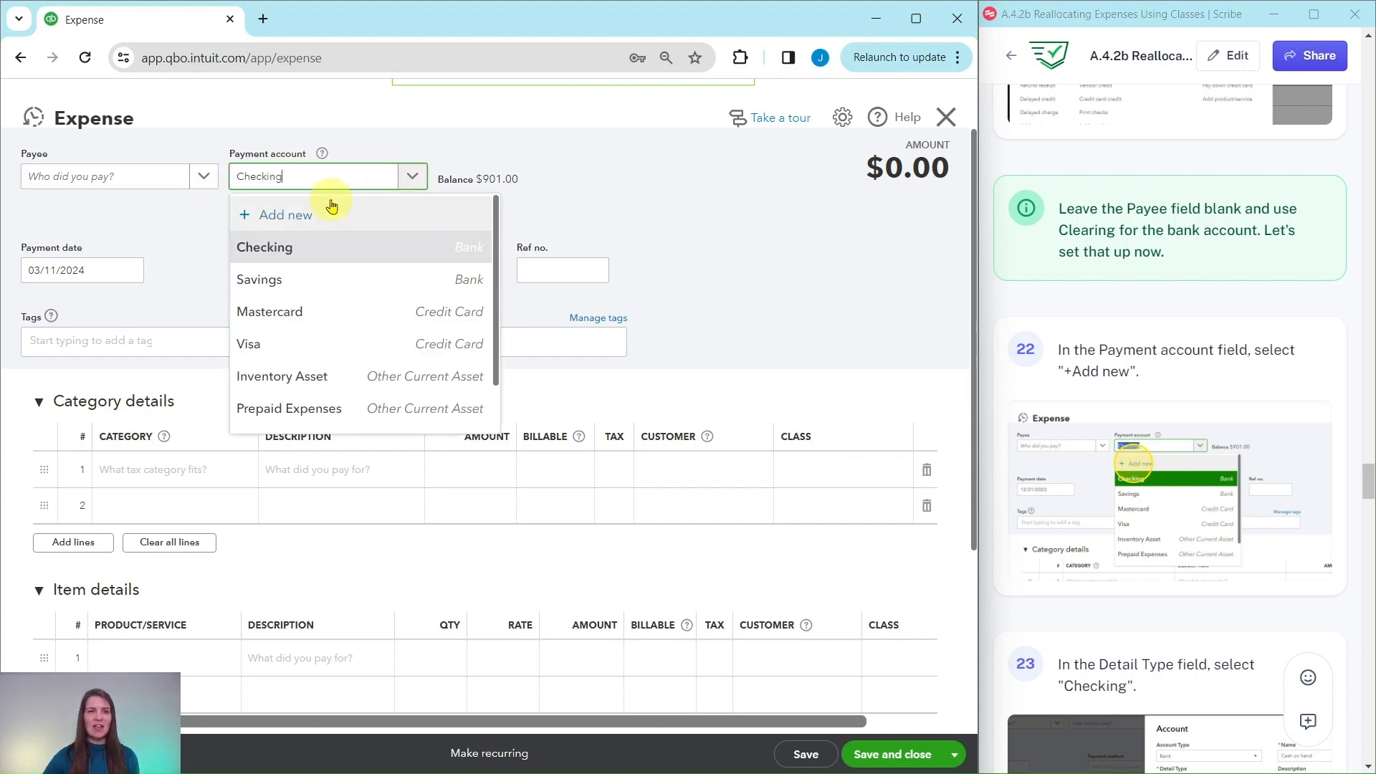
{"action": "left_click", "coordinate": [295, 219]}
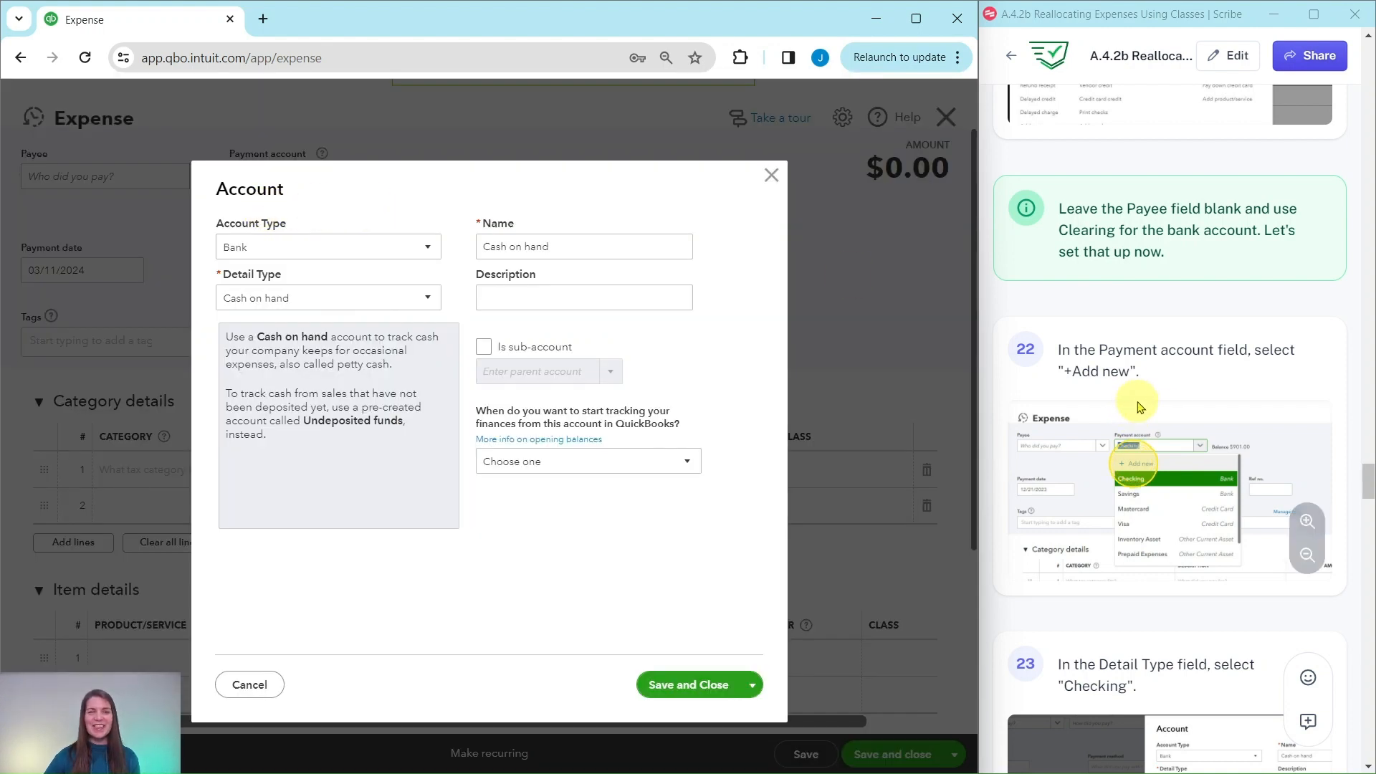
{"action": "scroll", "coordinate": [1147, 333], "scroll_direction": "down", "scroll_amount": 5}
{"action": "scroll", "coordinate": [1149, 332], "scroll_direction": "down", "scroll_amount": 2}
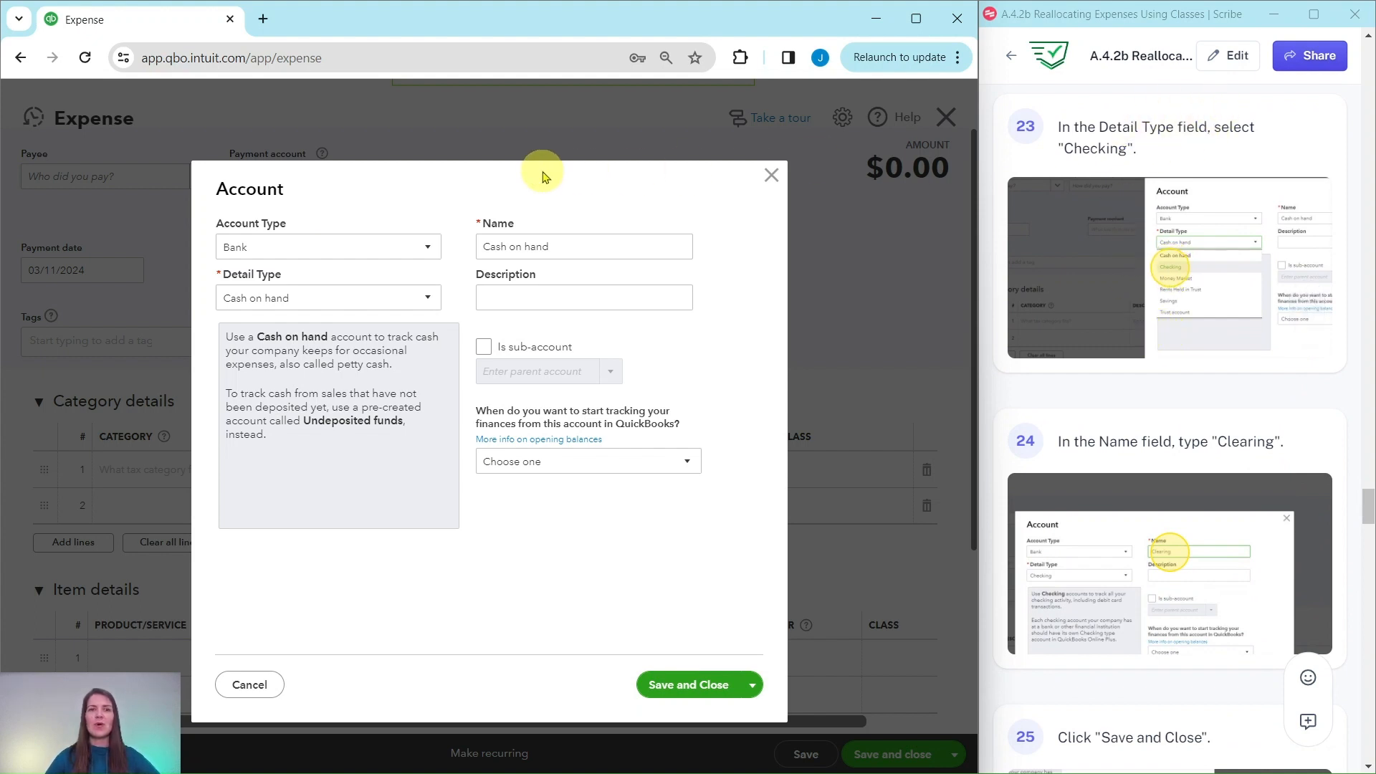
{"action": "left_click", "coordinate": [428, 301]}
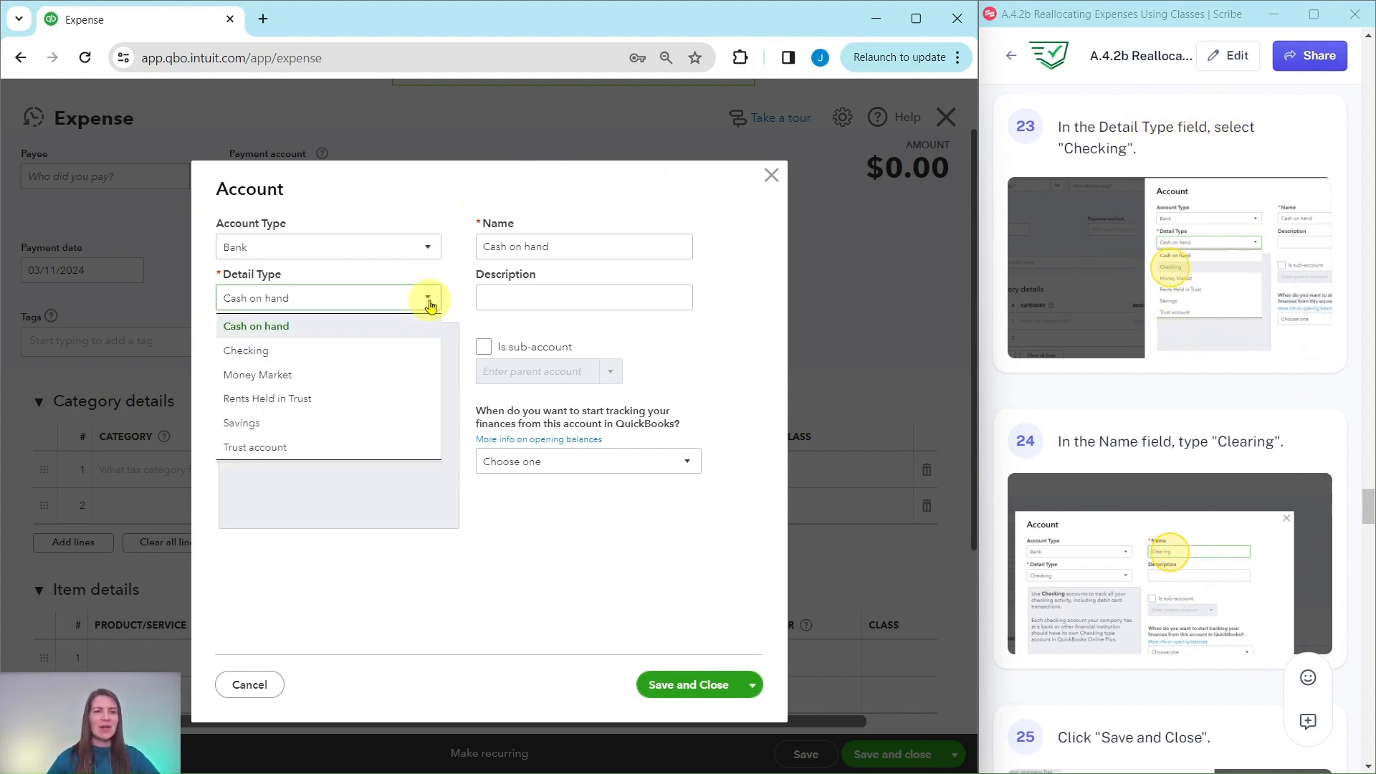
{"action": "left_click", "coordinate": [252, 357]}
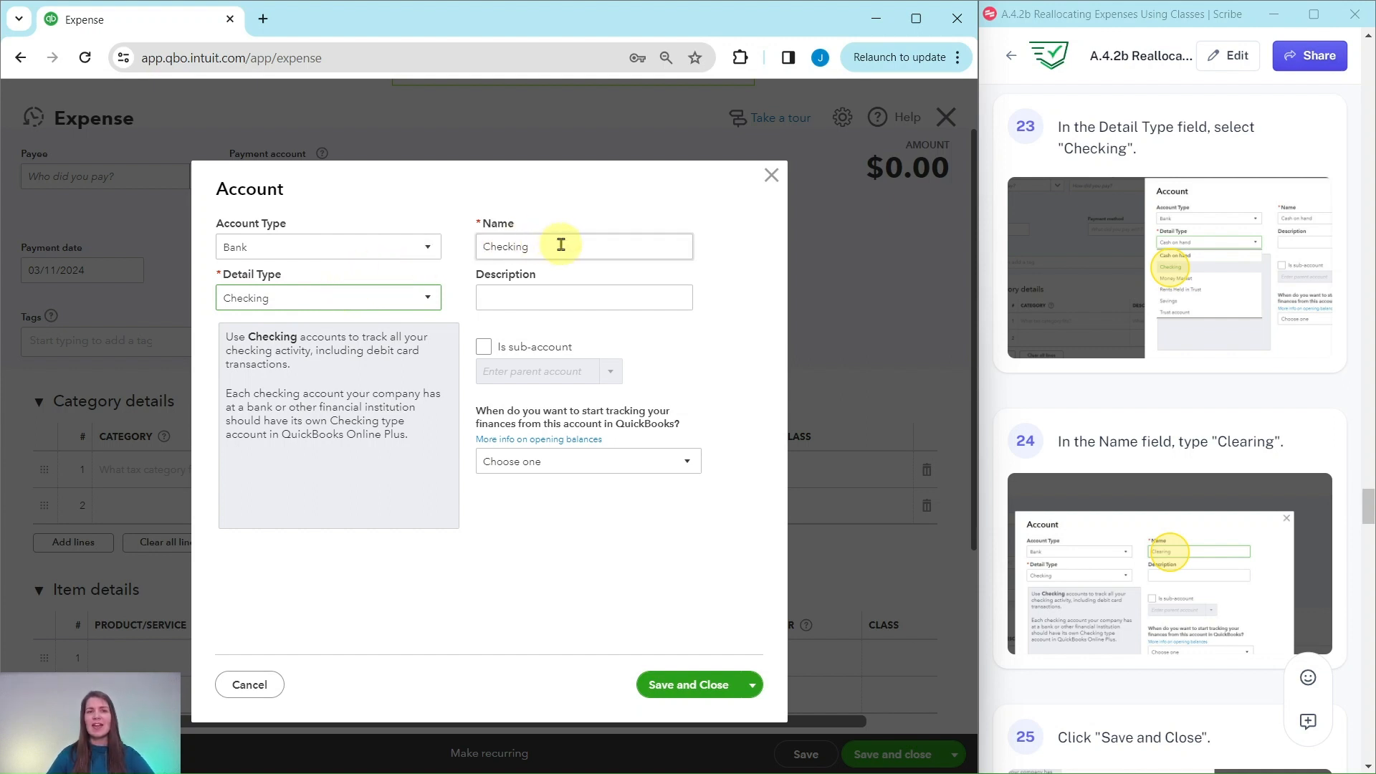
{"action": "left_click_drag", "start_coordinate": [562, 244], "coordinate": [454, 246]}
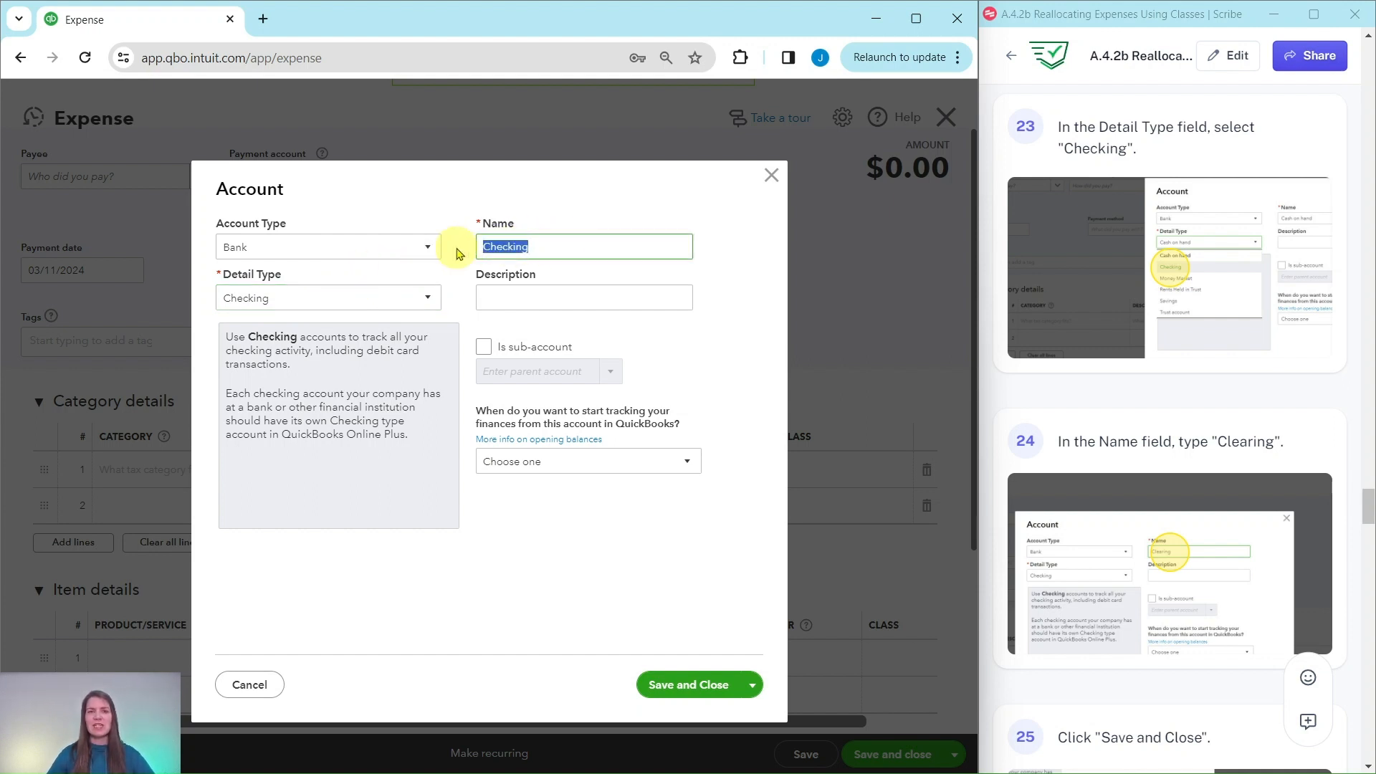
{"action": "key", "text": "BackSpace"}
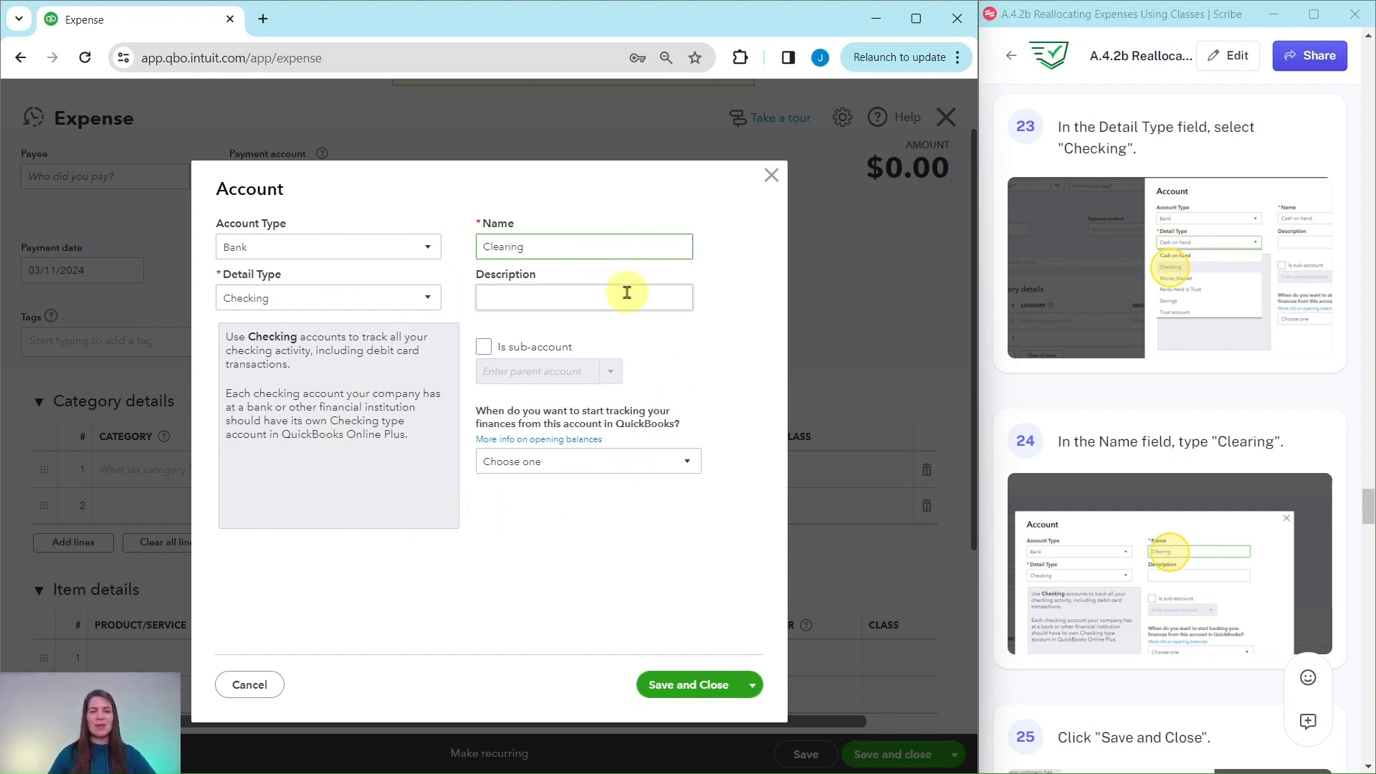
{"action": "left_click", "coordinate": [694, 686]}
Set the first category line of the Clearing expense to the Plants and Soil expense account under Job Materials.
{"action": "scroll", "coordinate": [1097, 484], "scroll_direction": "down", "scroll_amount": 5}
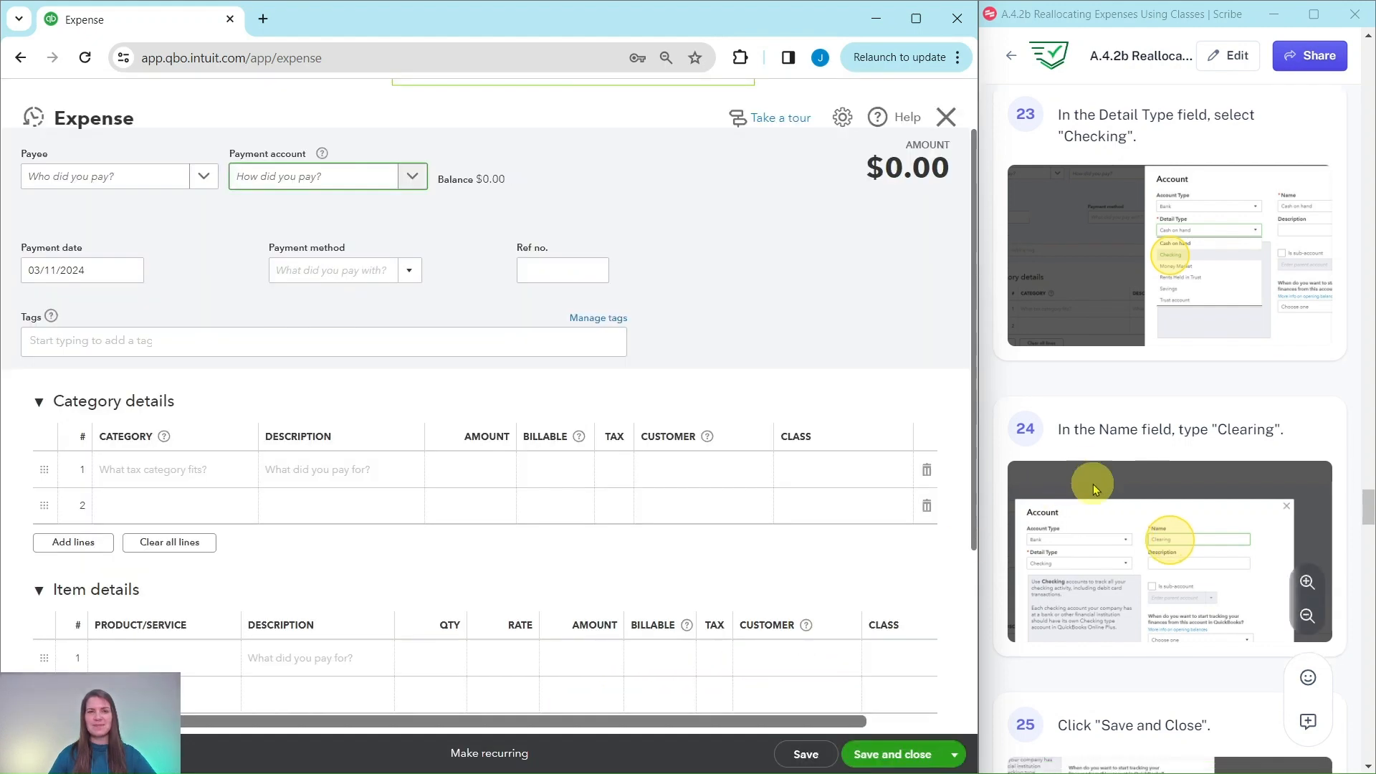
{"action": "scroll", "coordinate": [1102, 485], "scroll_direction": "down", "scroll_amount": 1}
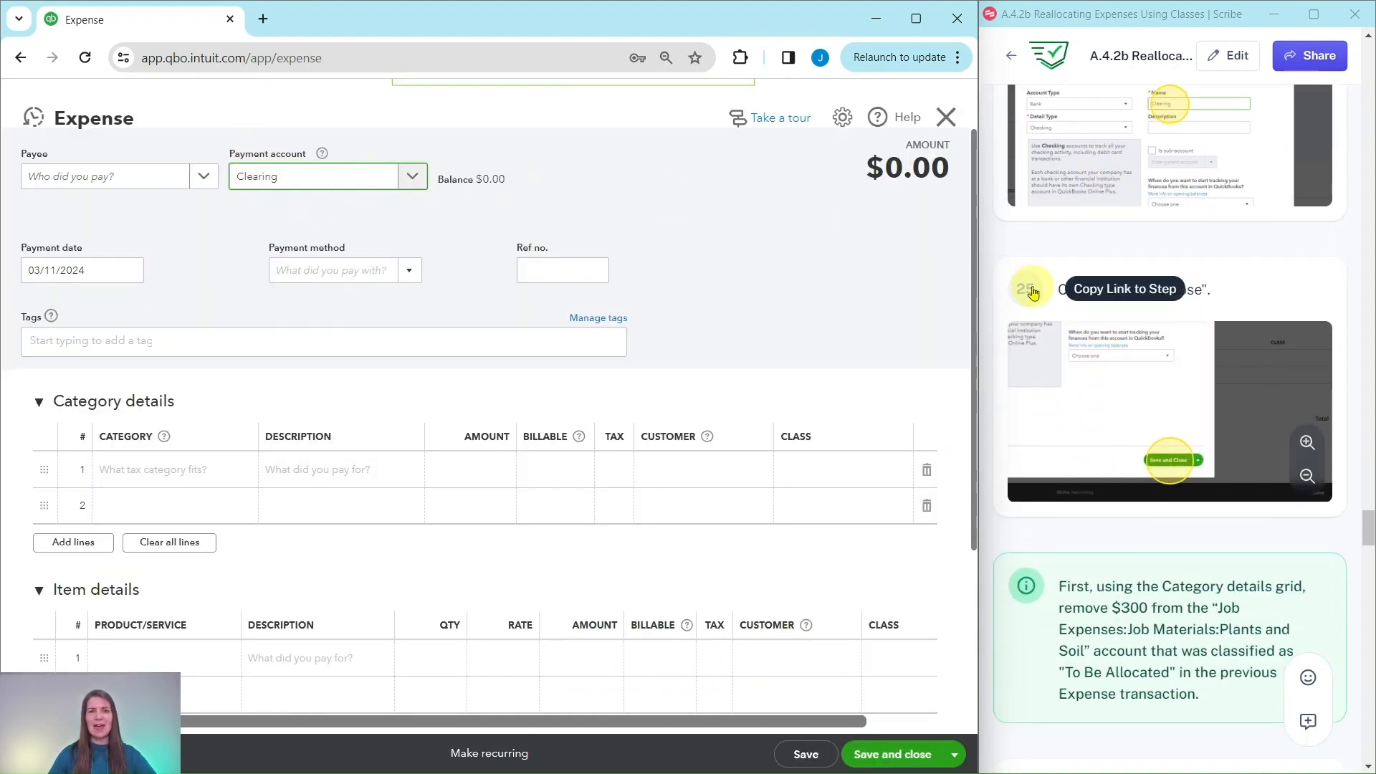
{"action": "scroll", "coordinate": [1127, 321], "scroll_direction": "up", "scroll_amount": 5}
{"action": "scroll", "coordinate": [1147, 369], "scroll_direction": "down", "scroll_amount": 10}
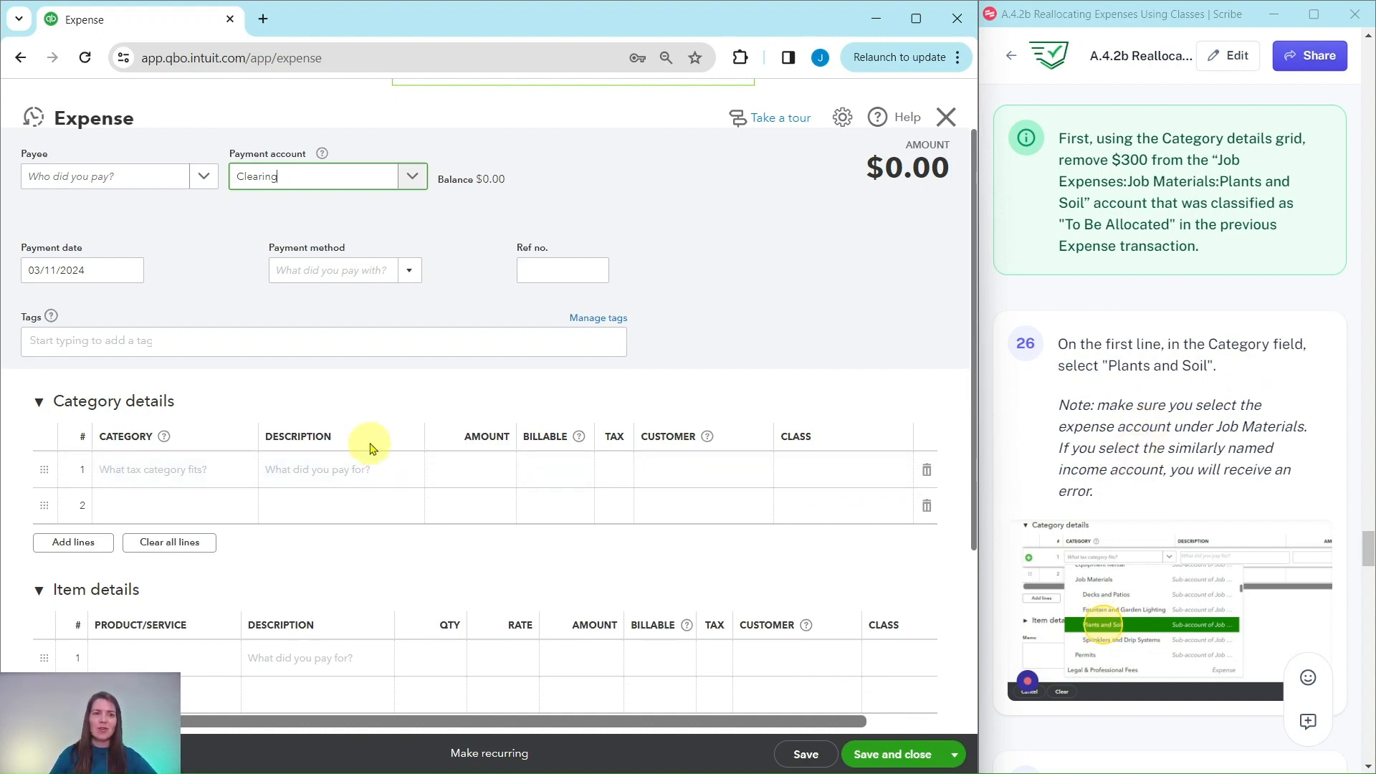
{"action": "scroll", "coordinate": [126, 427], "scroll_direction": "down", "scroll_amount": 1}
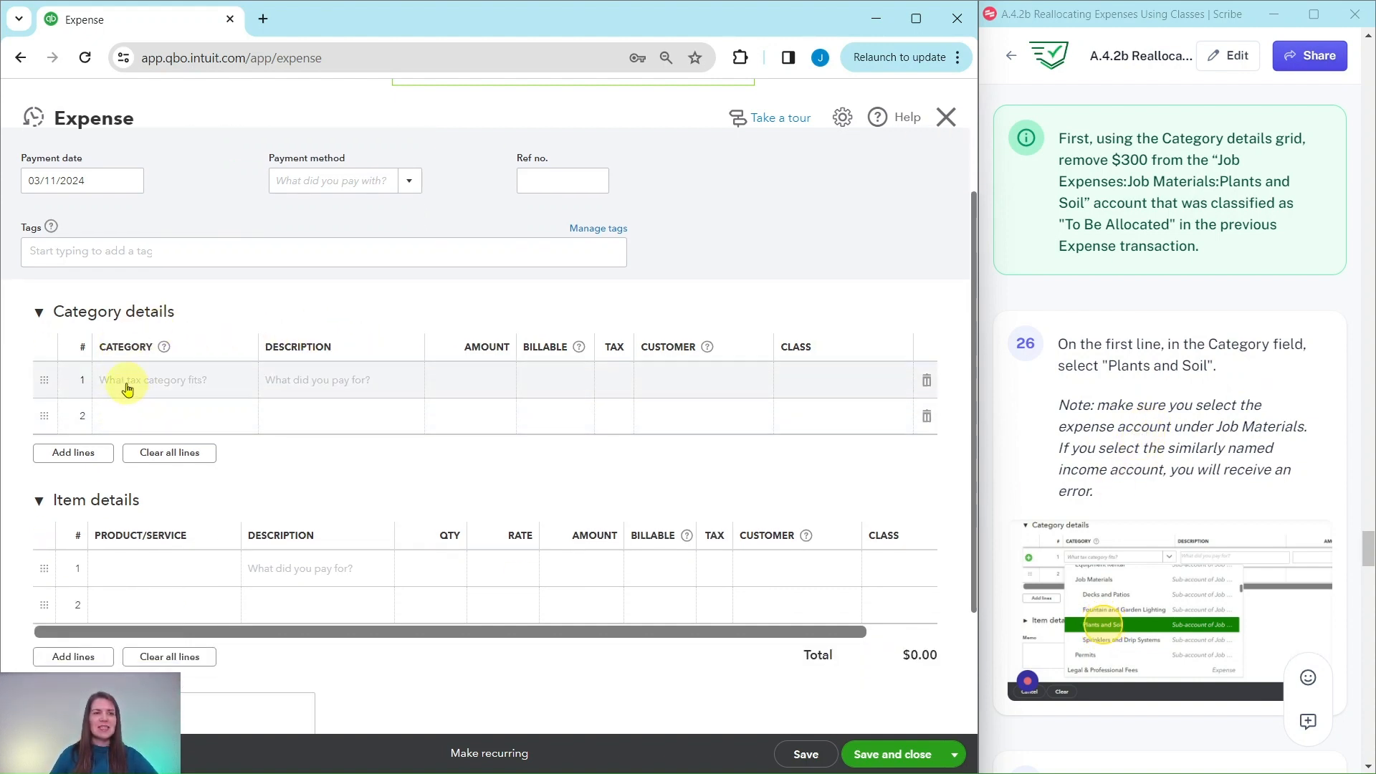
{"action": "left_click", "coordinate": [127, 387]}
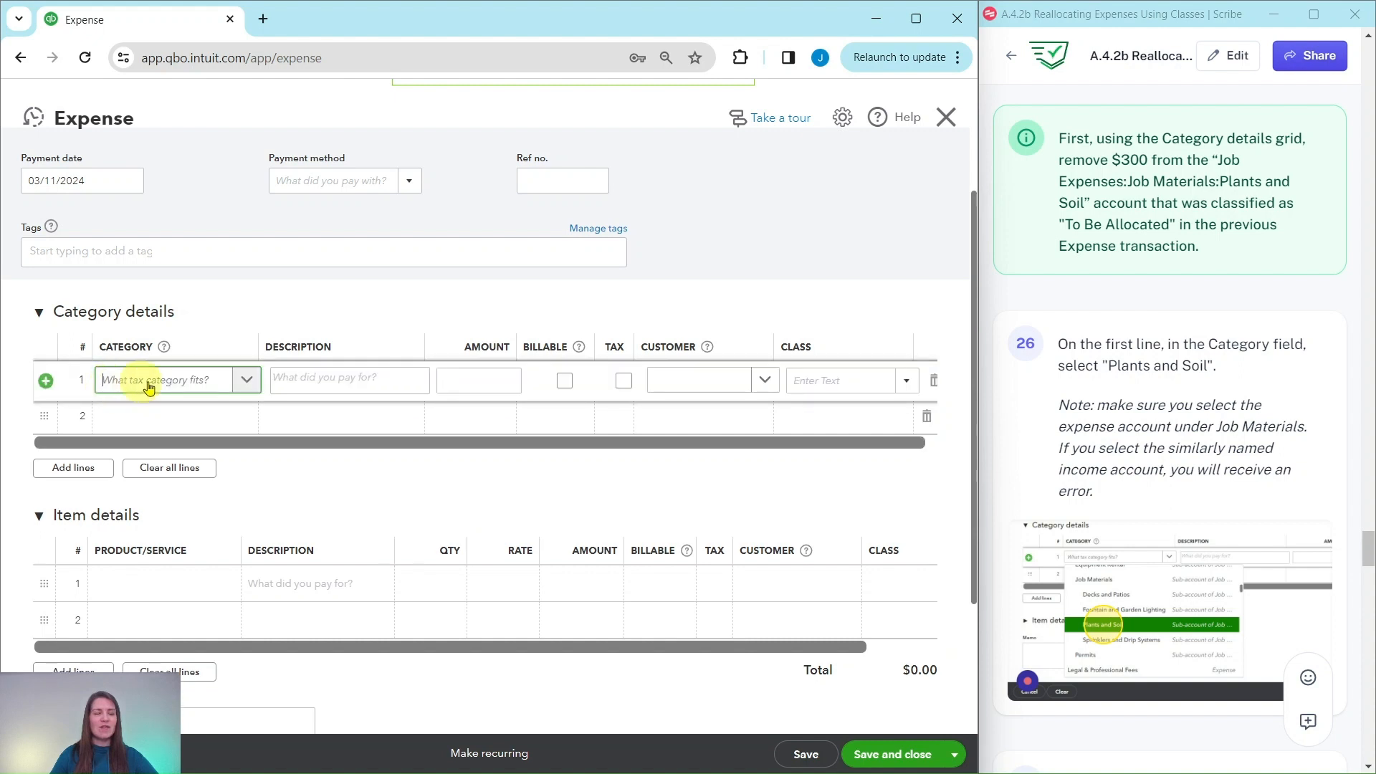
{"action": "left_click", "coordinate": [247, 385]}
{"action": "scroll", "coordinate": [319, 475], "scroll_direction": "down", "scroll_amount": 1}
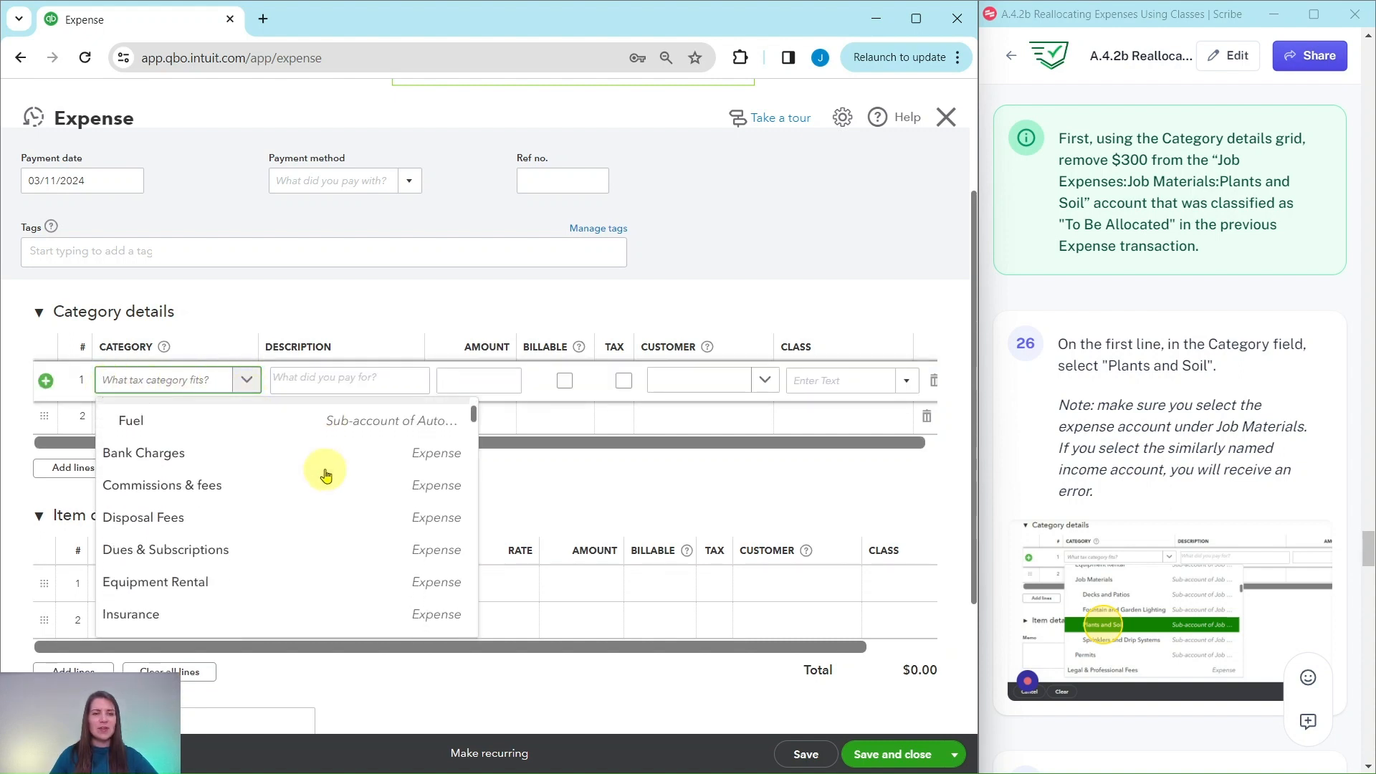
{"action": "scroll", "coordinate": [325, 475], "scroll_direction": "down", "scroll_amount": 5}
{"action": "scroll", "coordinate": [326, 475], "scroll_direction": "up", "scroll_amount": 1}
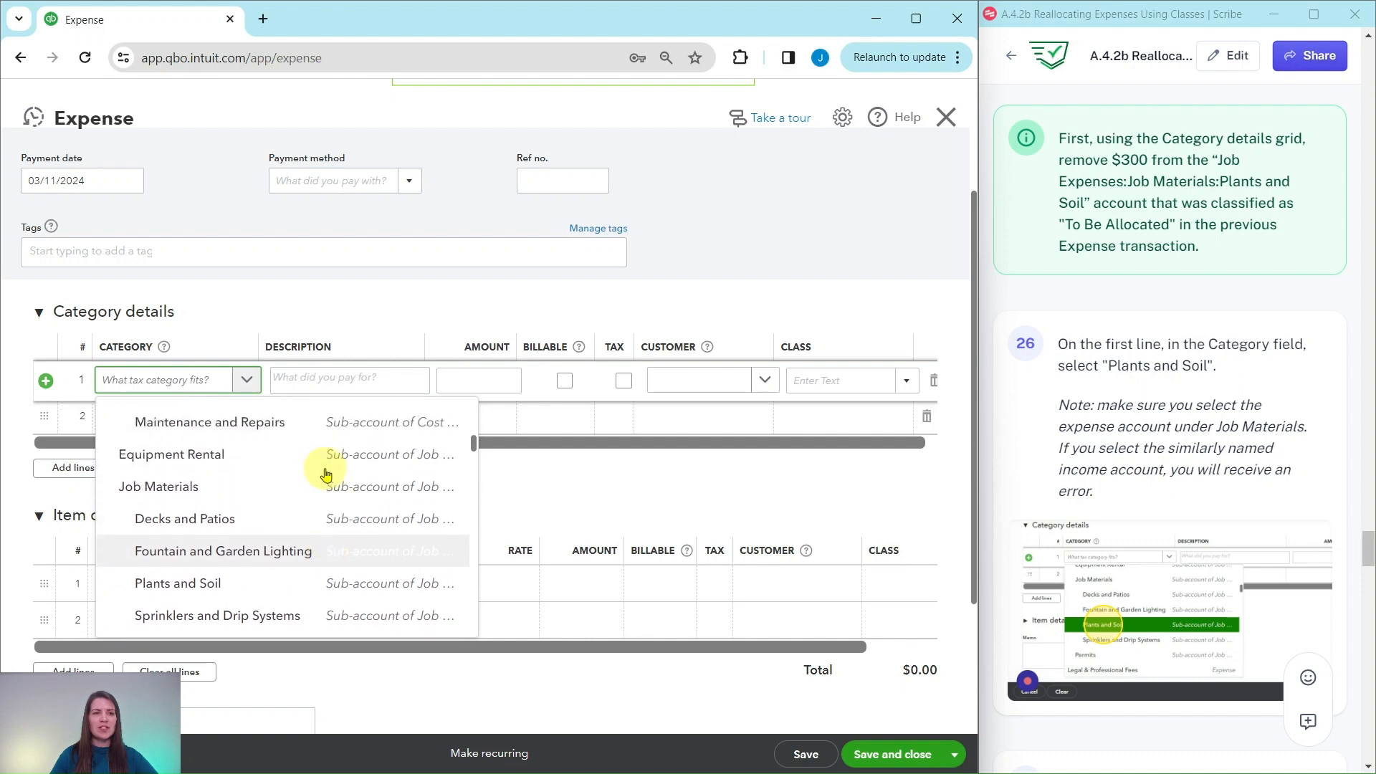
{"action": "scroll", "coordinate": [332, 502], "scroll_direction": "up", "scroll_amount": 5}
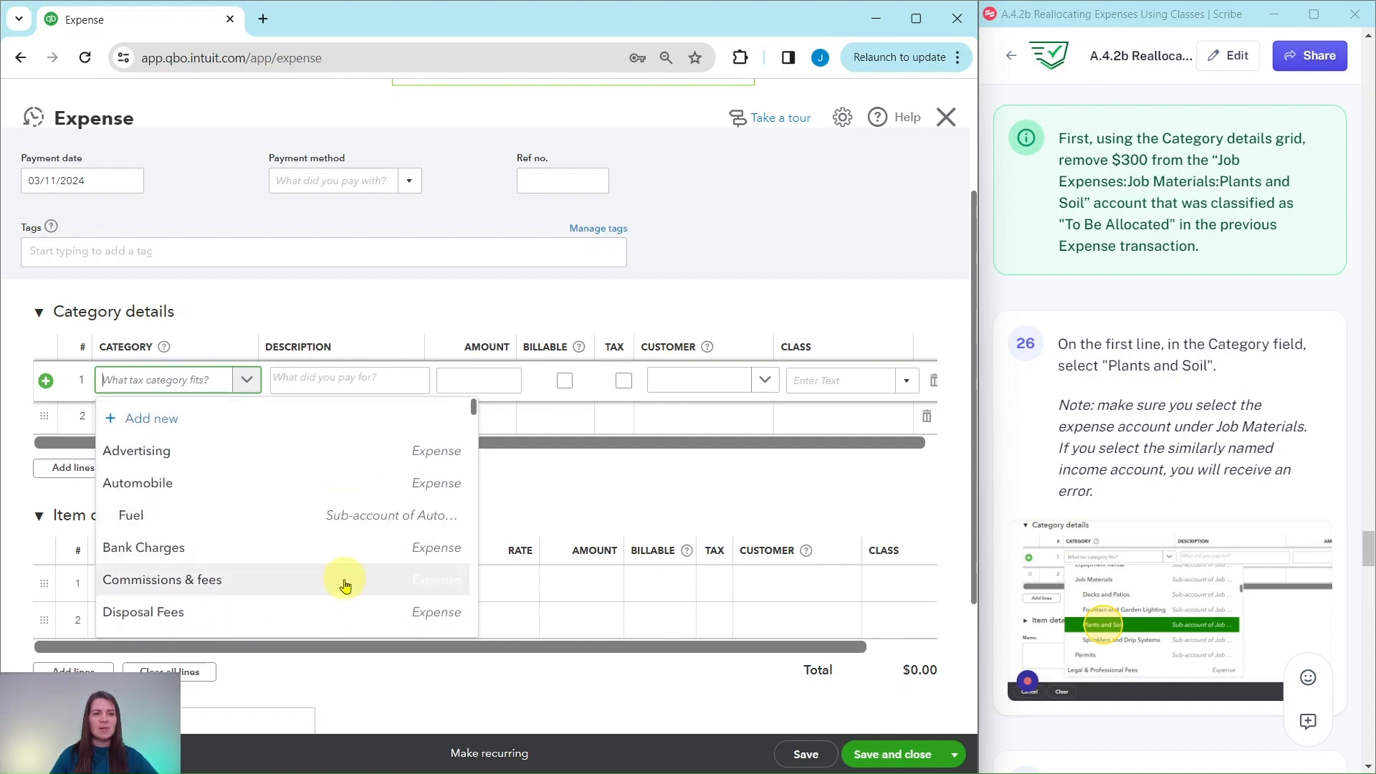
{"action": "scroll", "coordinate": [352, 469], "scroll_direction": "down", "scroll_amount": 4}
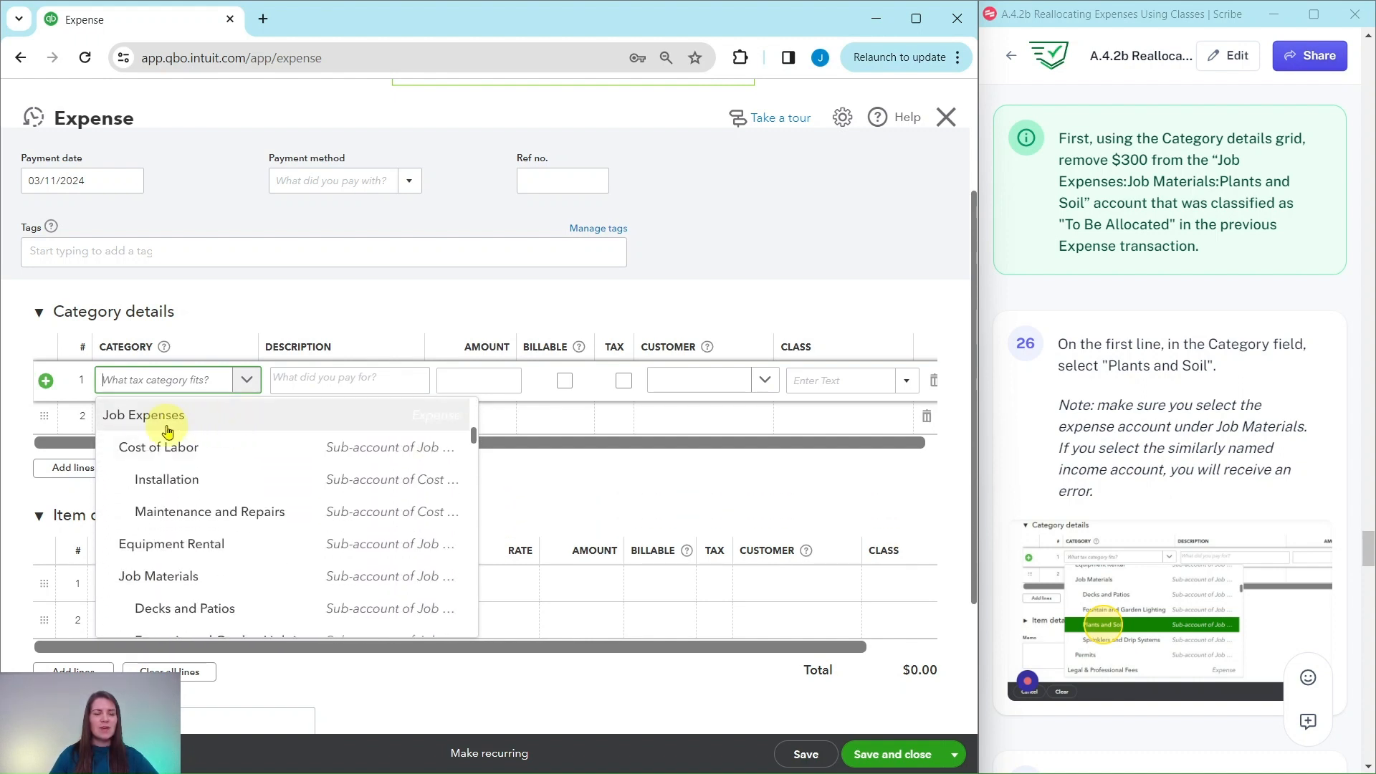
{"action": "scroll", "coordinate": [185, 544], "scroll_direction": "down", "scroll_amount": 3}
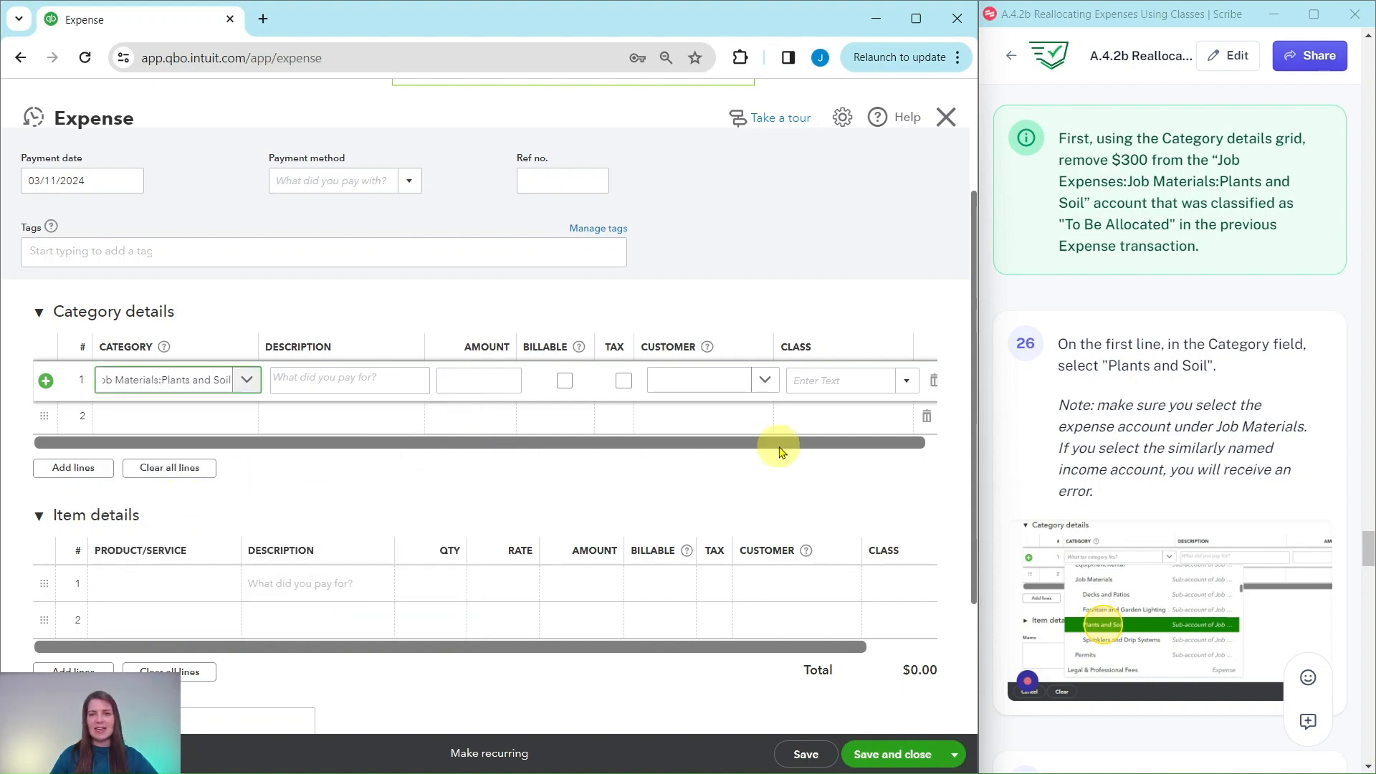
Enter -300 as the first line's amount and assign it to the To Be Allocated class.
{"action": "scroll", "coordinate": [1162, 452], "scroll_direction": "down", "scroll_amount": 8}
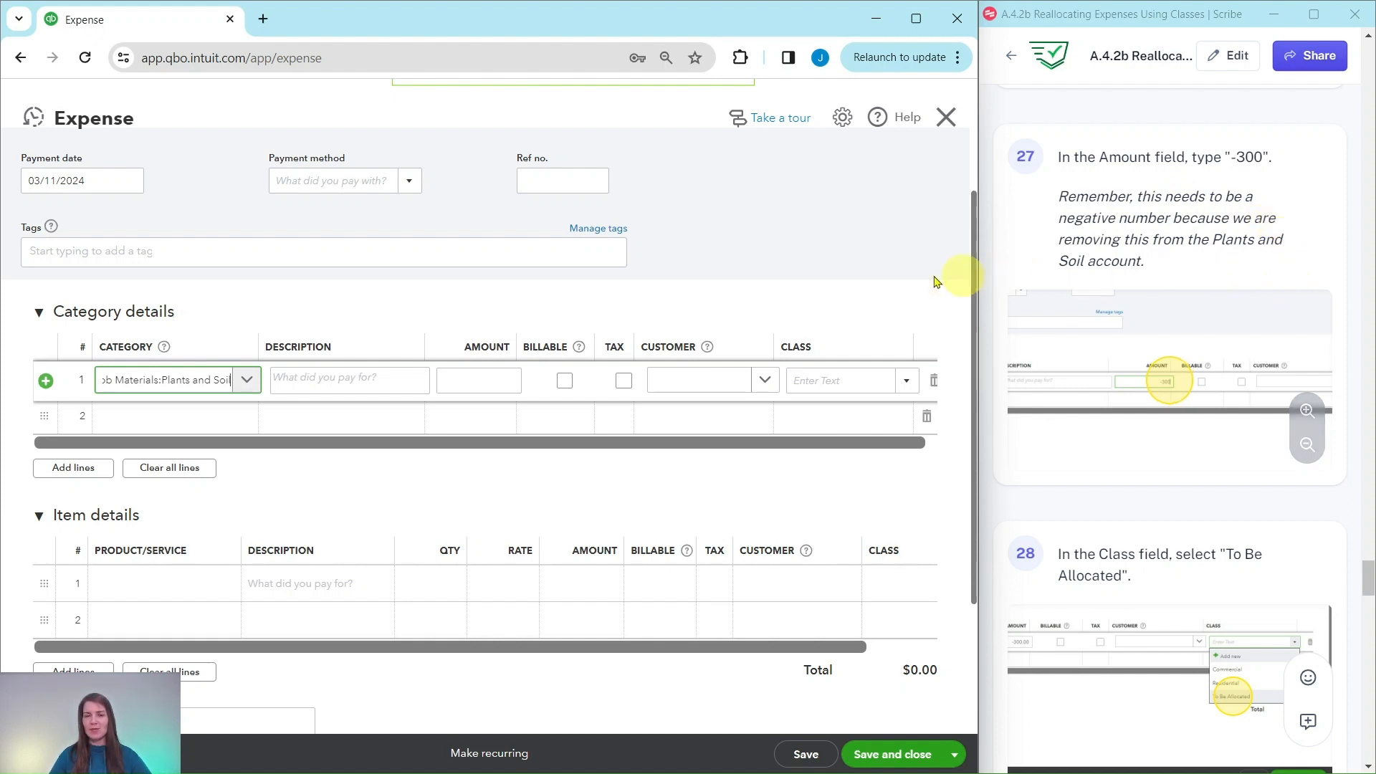
{"action": "left_click", "coordinate": [488, 381]}
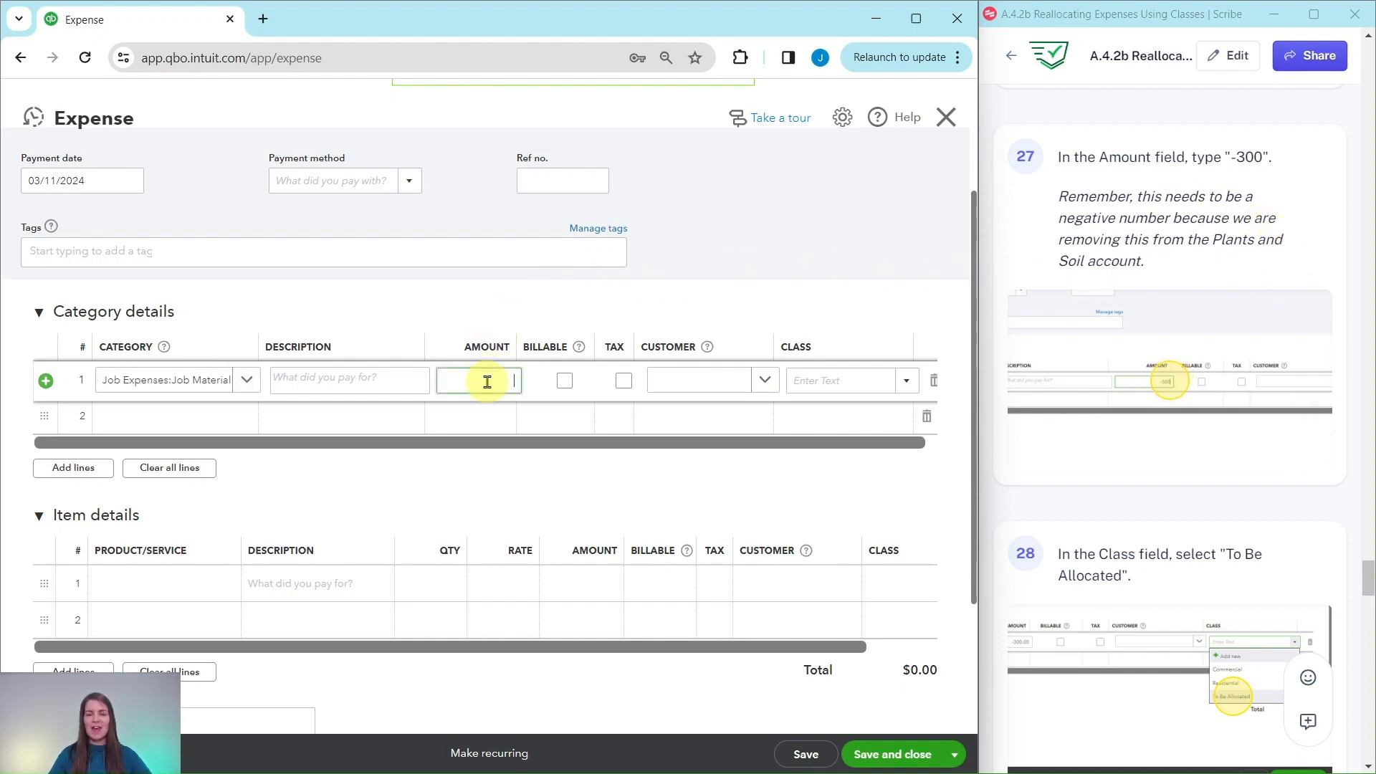
{"action": "type", "text": "-3"}
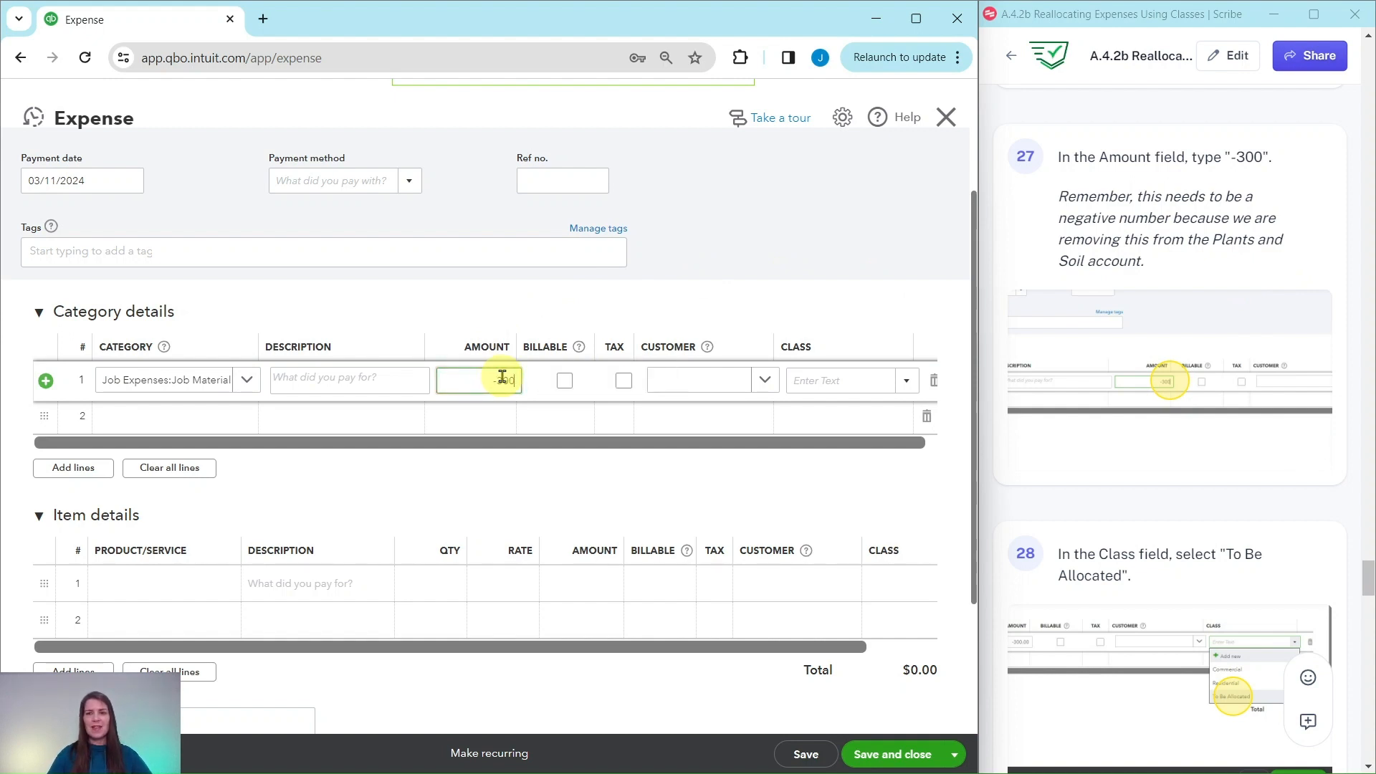
{"action": "type", "text": "00"}
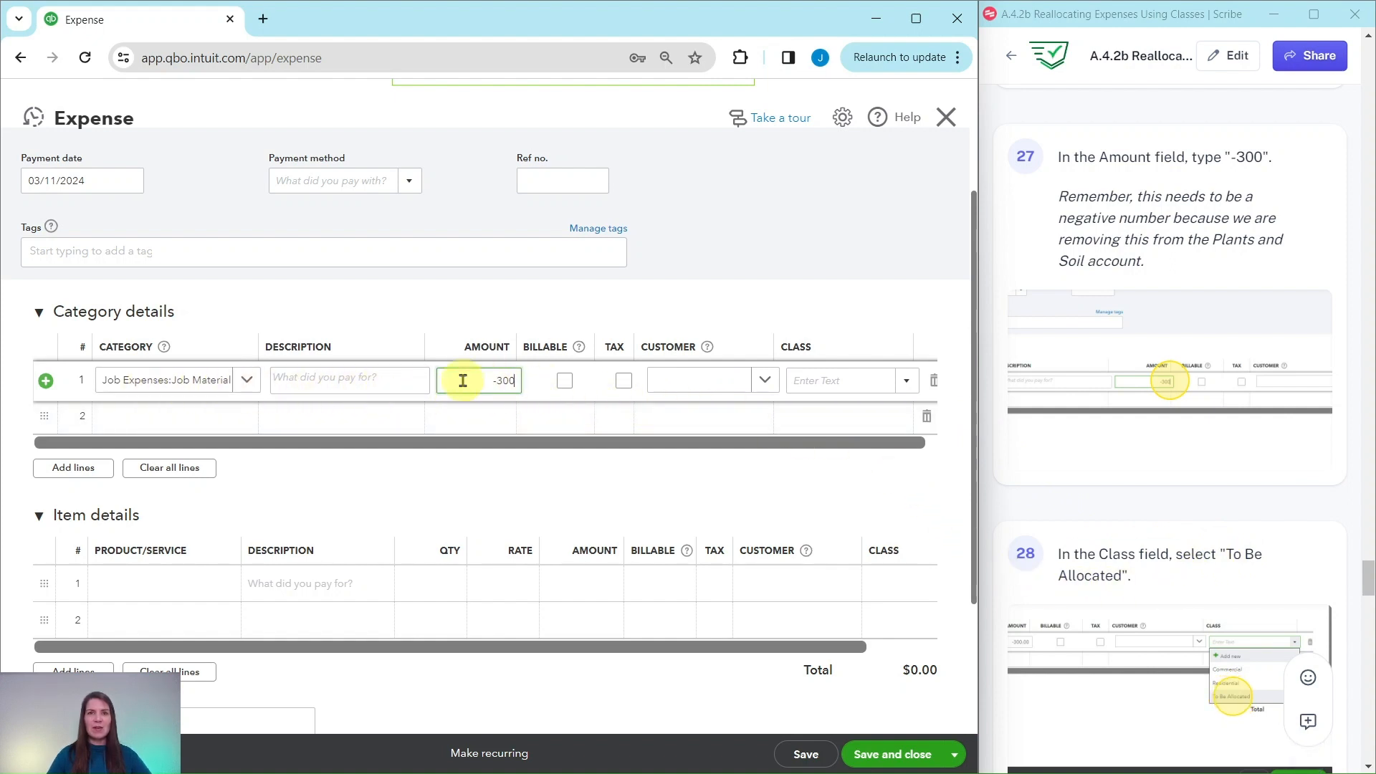
{"action": "left_click", "coordinate": [908, 384]}
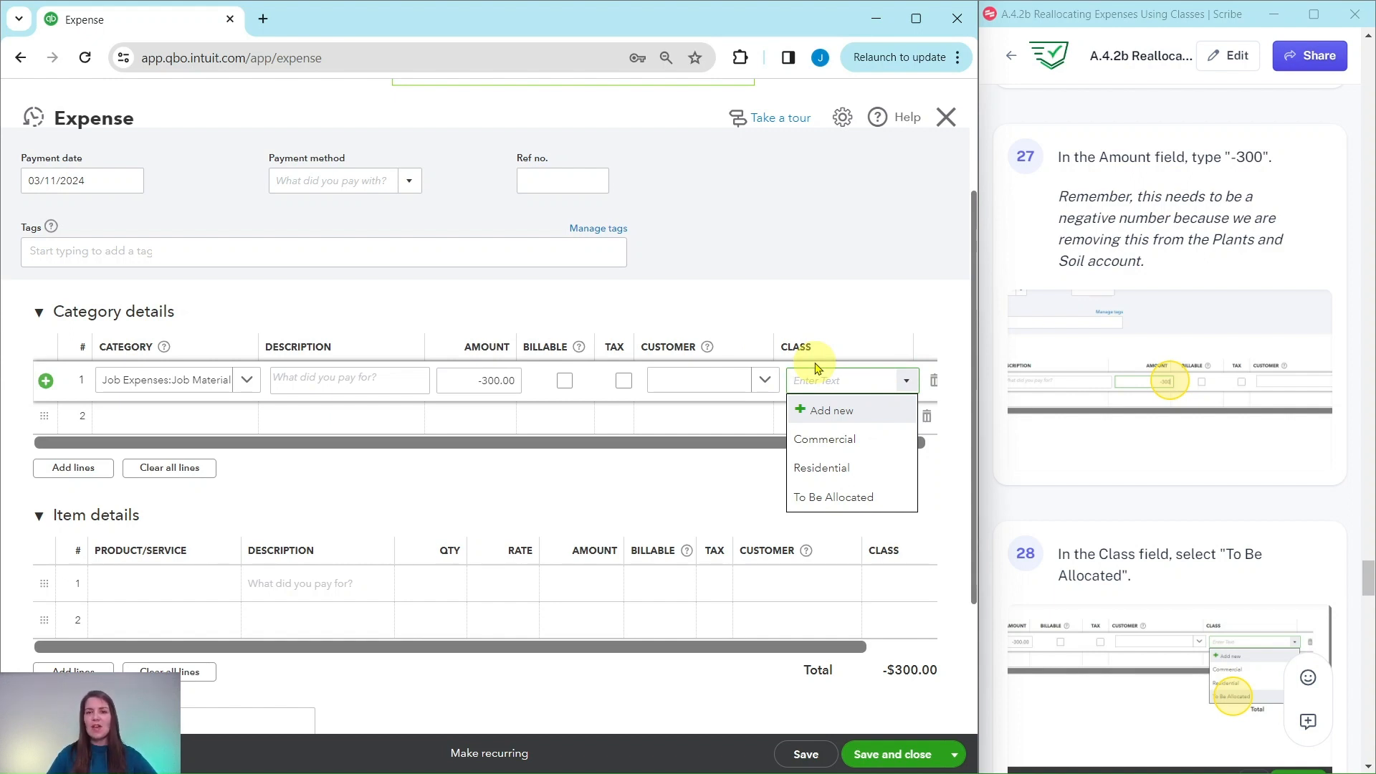
{"action": "left_click", "coordinate": [817, 506]}
Set the second line's category to the Plants and Soil expense account under Job Materials.
{"action": "scroll", "coordinate": [1129, 473], "scroll_direction": "down", "scroll_amount": 10}
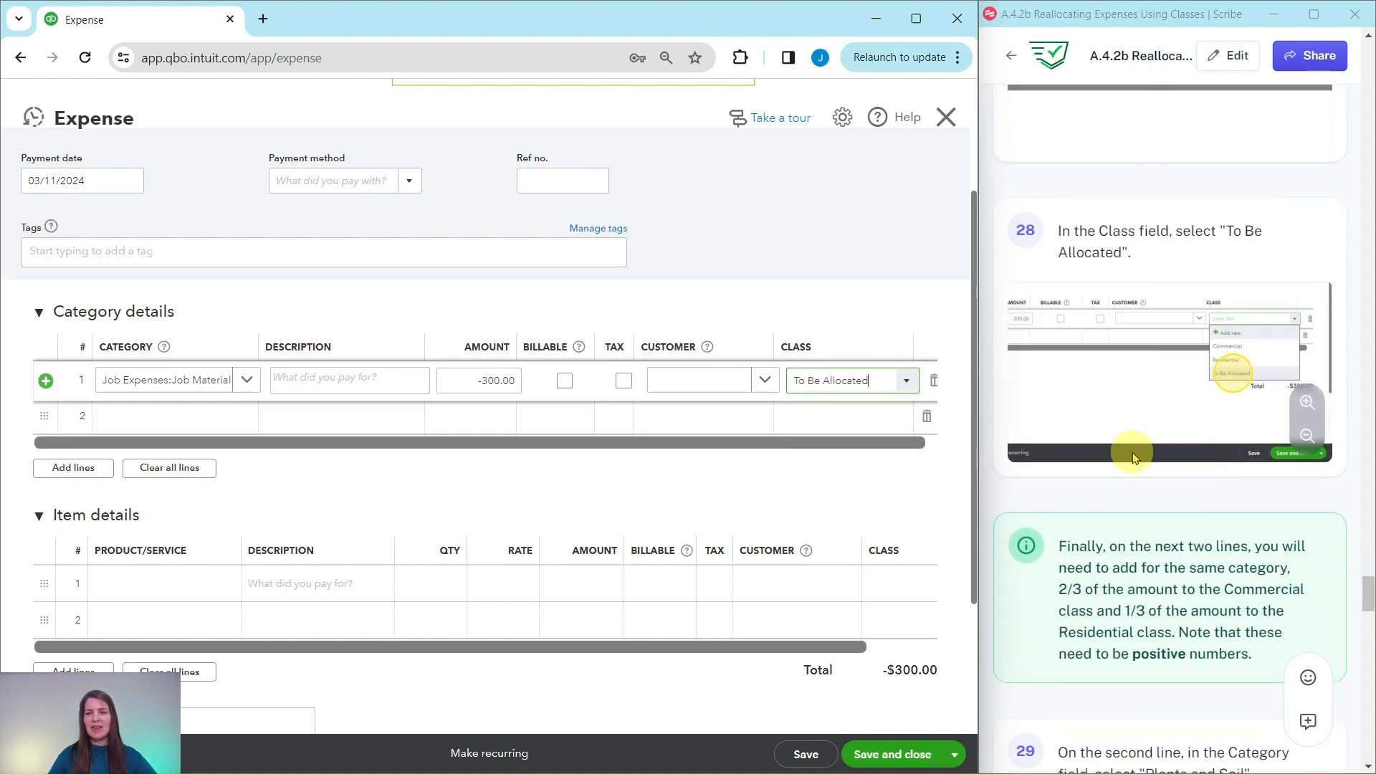
{"action": "scroll", "coordinate": [1135, 456], "scroll_direction": "down", "scroll_amount": 1}
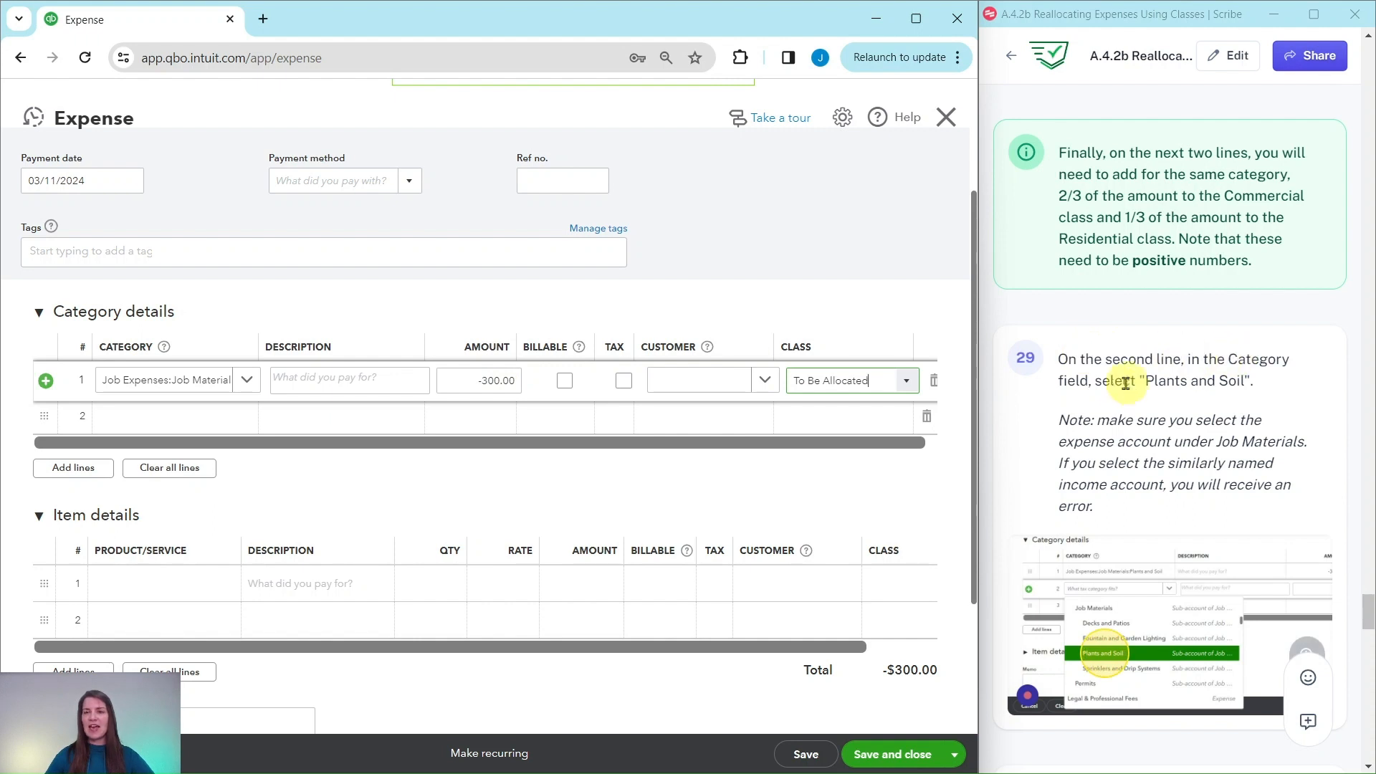
{"action": "left_click", "coordinate": [175, 417]}
{"action": "scroll", "coordinate": [198, 421], "scroll_direction": "down", "scroll_amount": 1}
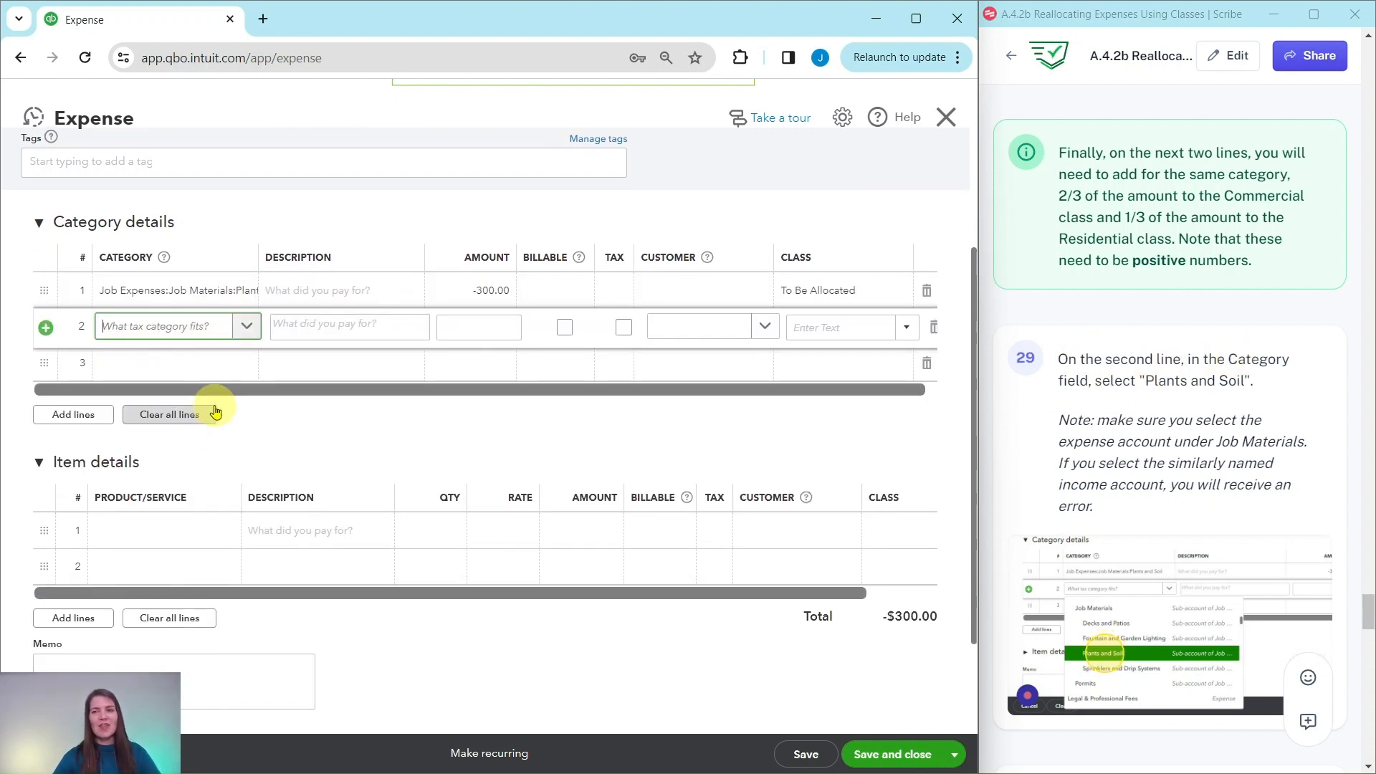
{"action": "left_click", "coordinate": [247, 329]}
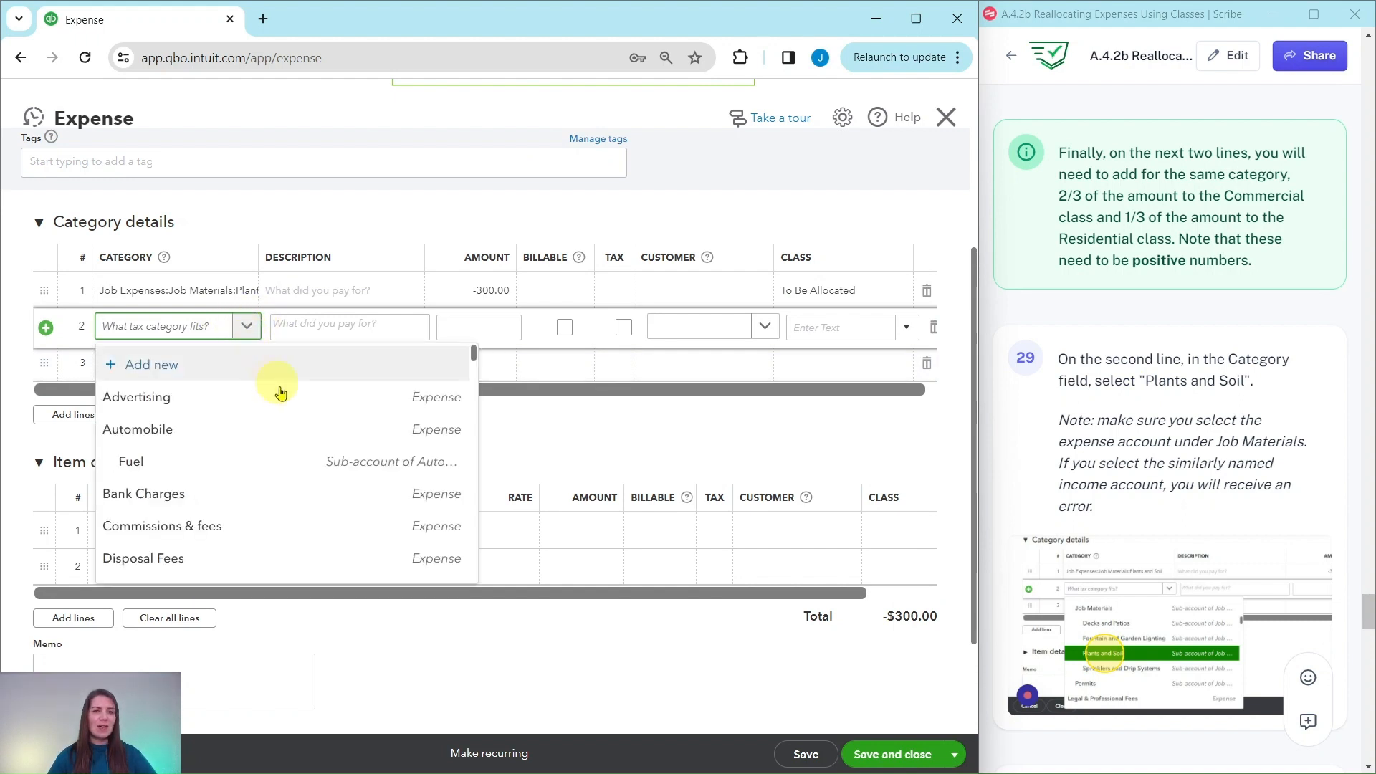
{"action": "scroll", "coordinate": [299, 409], "scroll_direction": "down", "scroll_amount": 3}
{"action": "scroll", "coordinate": [299, 408], "scroll_direction": "down", "scroll_amount": 6}
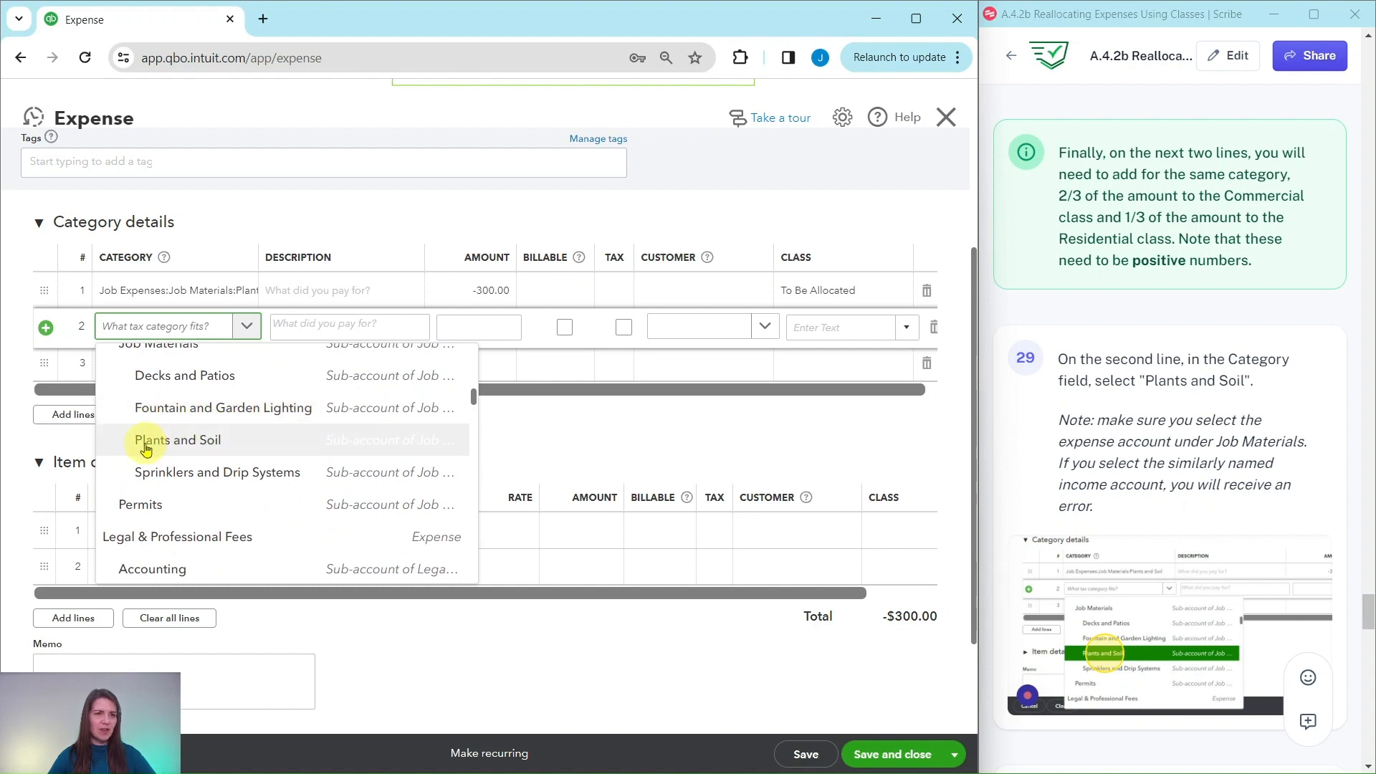
{"action": "left_click", "coordinate": [156, 440]}
Enter 200 as the second line's amount and assign it to the Commercial class.
{"action": "scroll", "coordinate": [1218, 441], "scroll_direction": "down", "scroll_amount": 8}
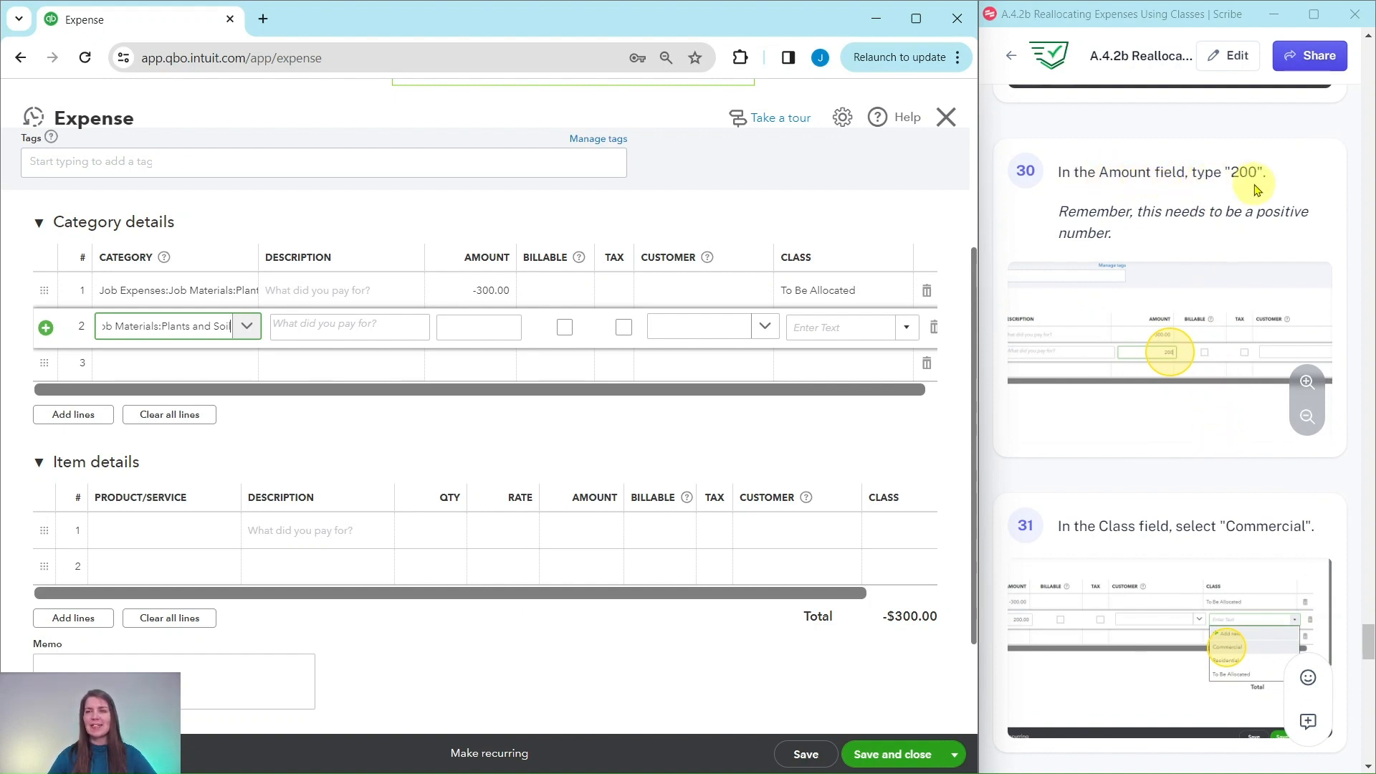
{"action": "left_click", "coordinate": [483, 328]}
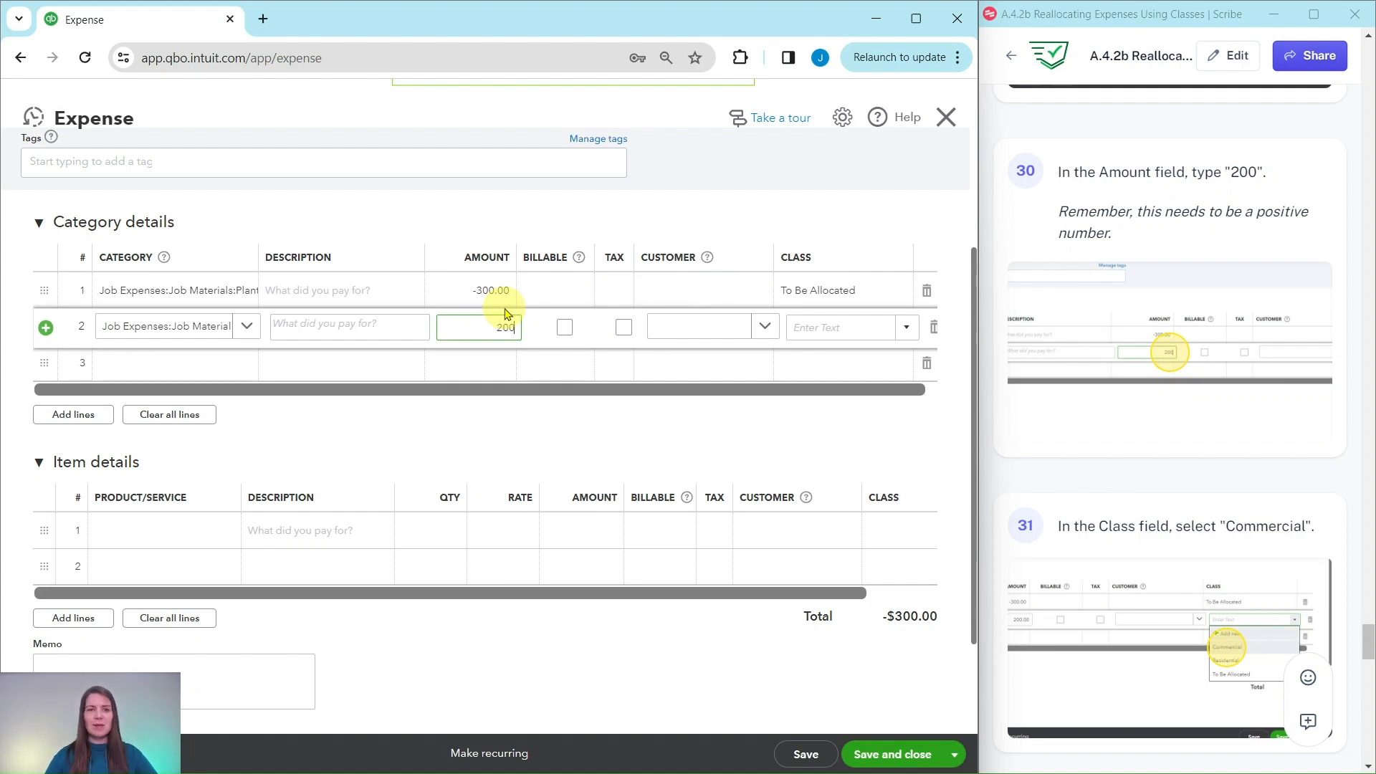
{"action": "left_click", "coordinate": [907, 333]}
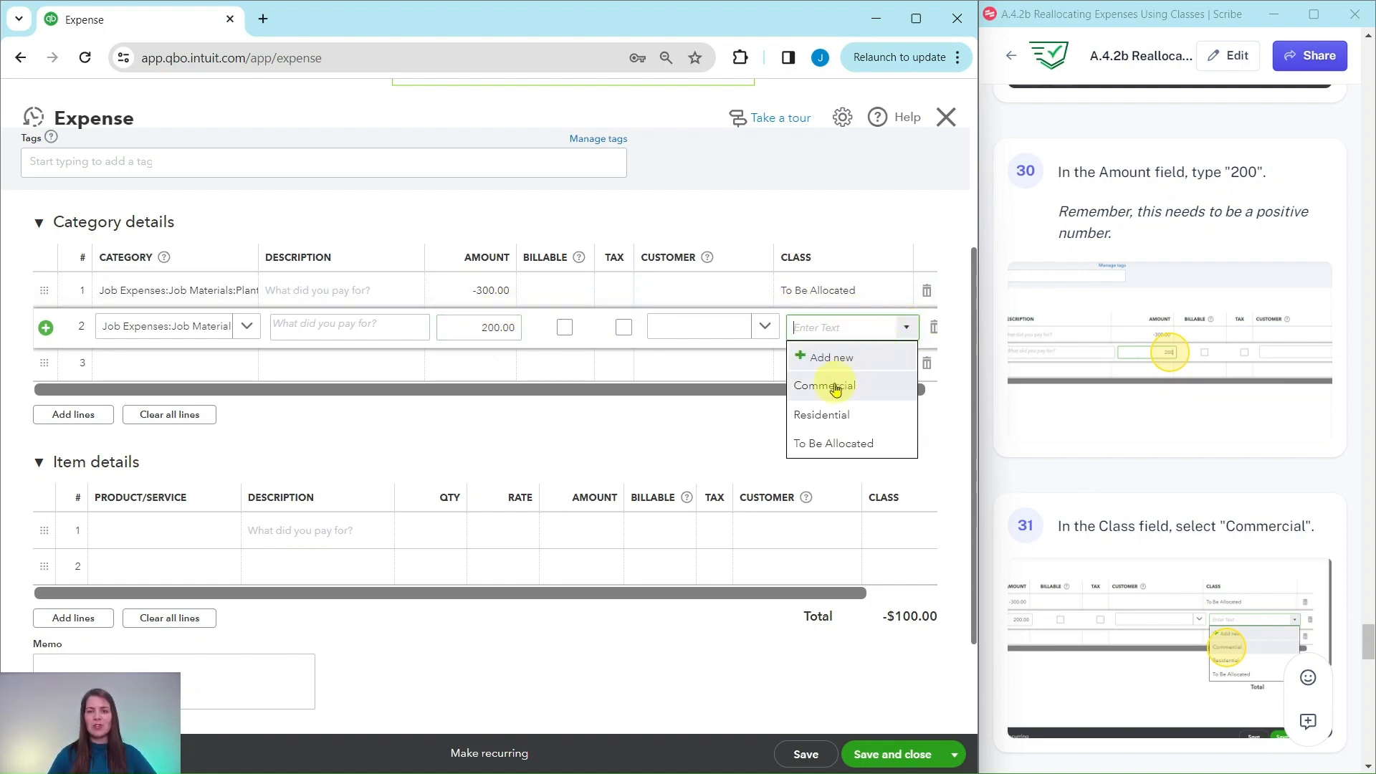
{"action": "left_click", "coordinate": [816, 394]}
Set the third line's category to the Plants and Soil expense account under Job Materials.
{"action": "scroll", "coordinate": [1157, 316], "scroll_direction": "down", "scroll_amount": 8}
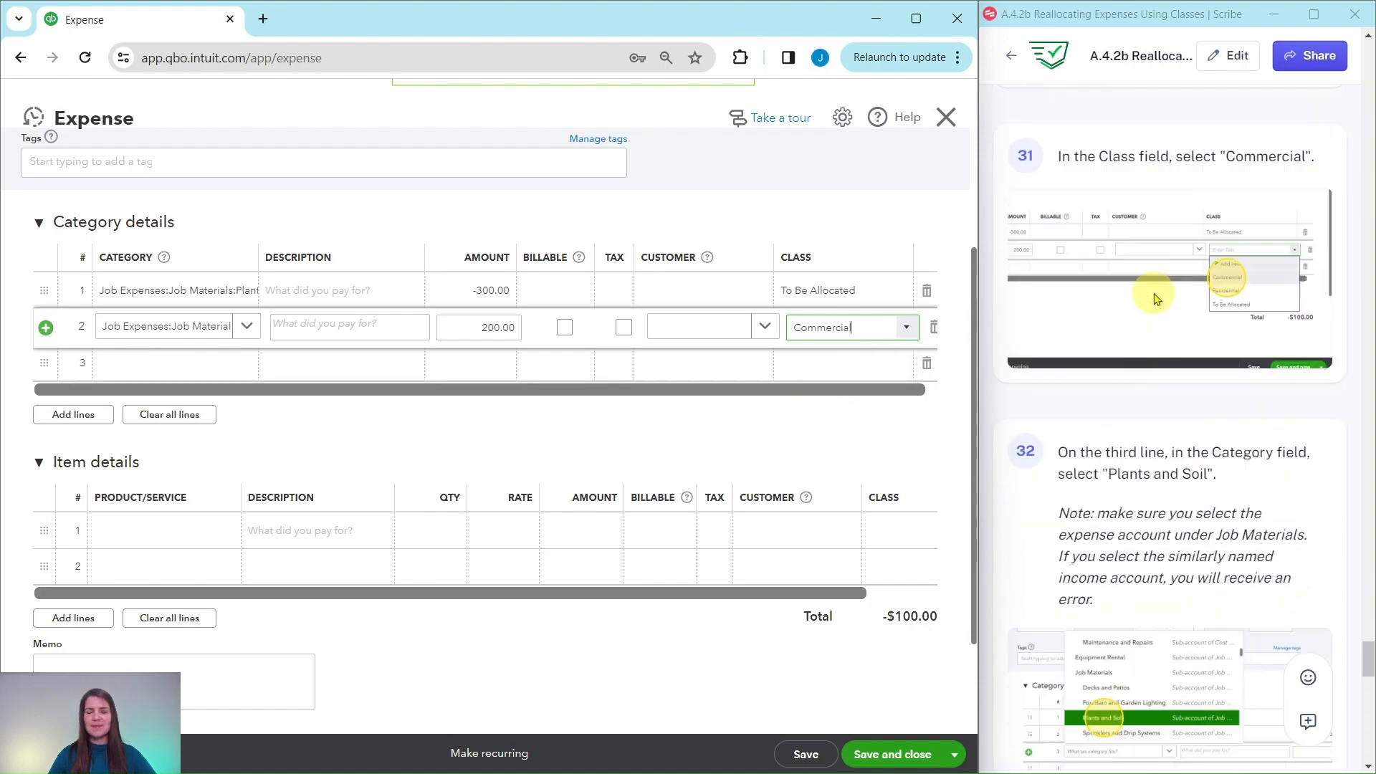
{"action": "scroll", "coordinate": [1155, 298], "scroll_direction": "down", "scroll_amount": 1}
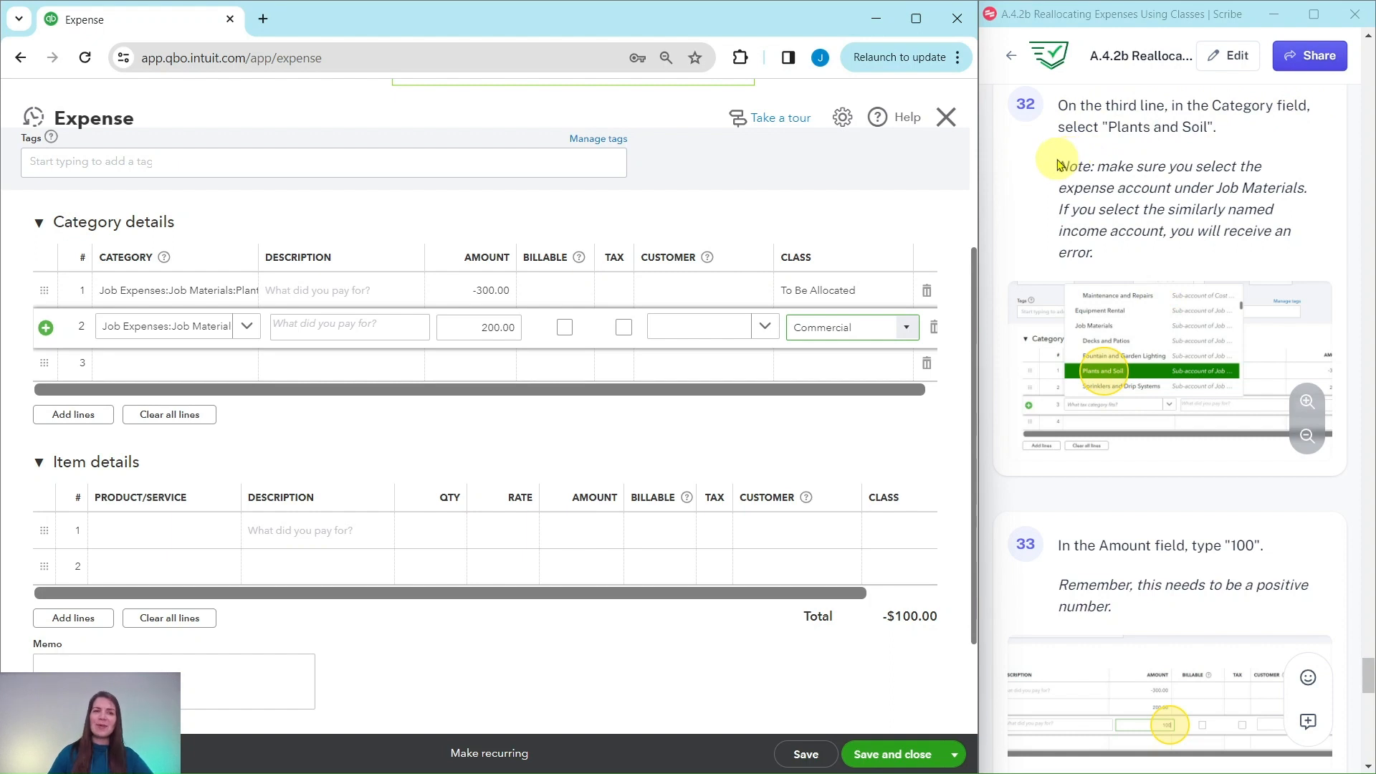
{"action": "left_click", "coordinate": [215, 365]}
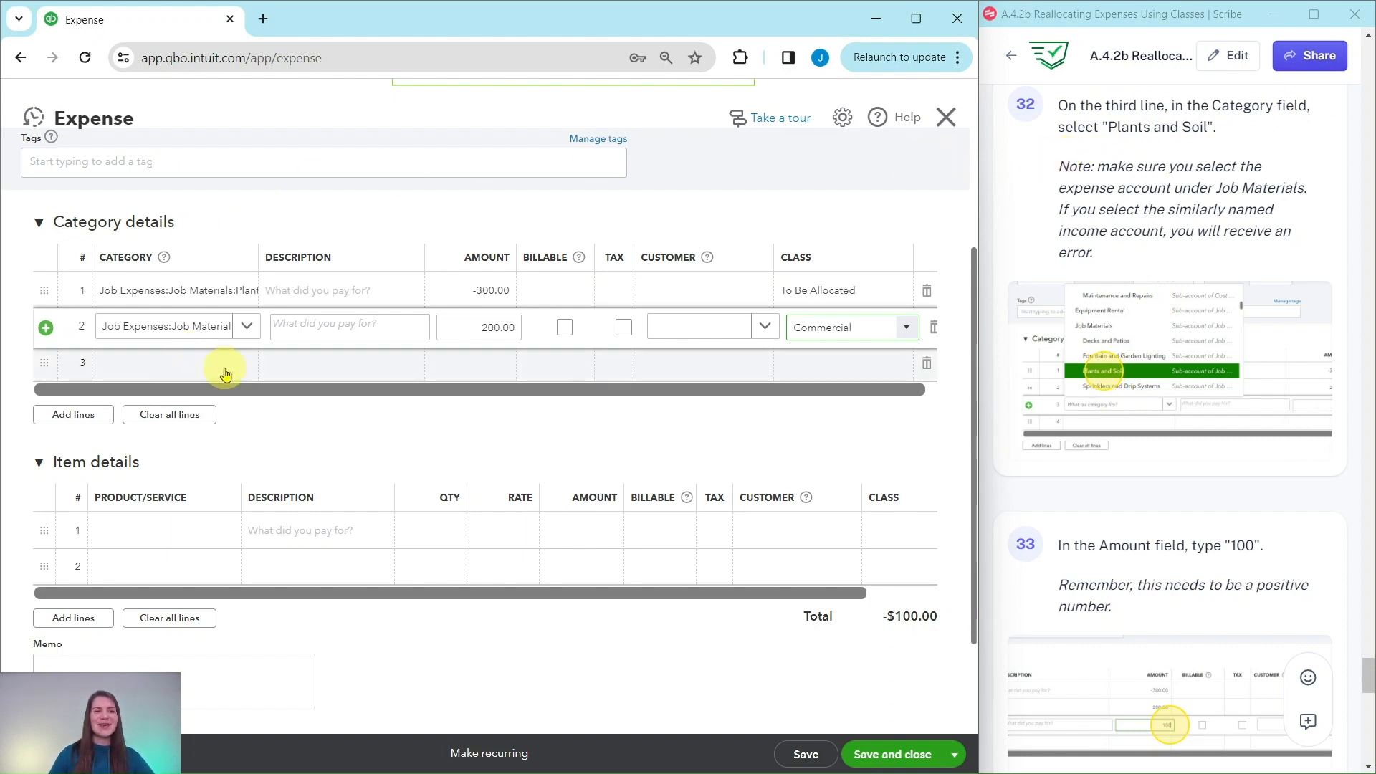
{"action": "left_click", "coordinate": [244, 365]}
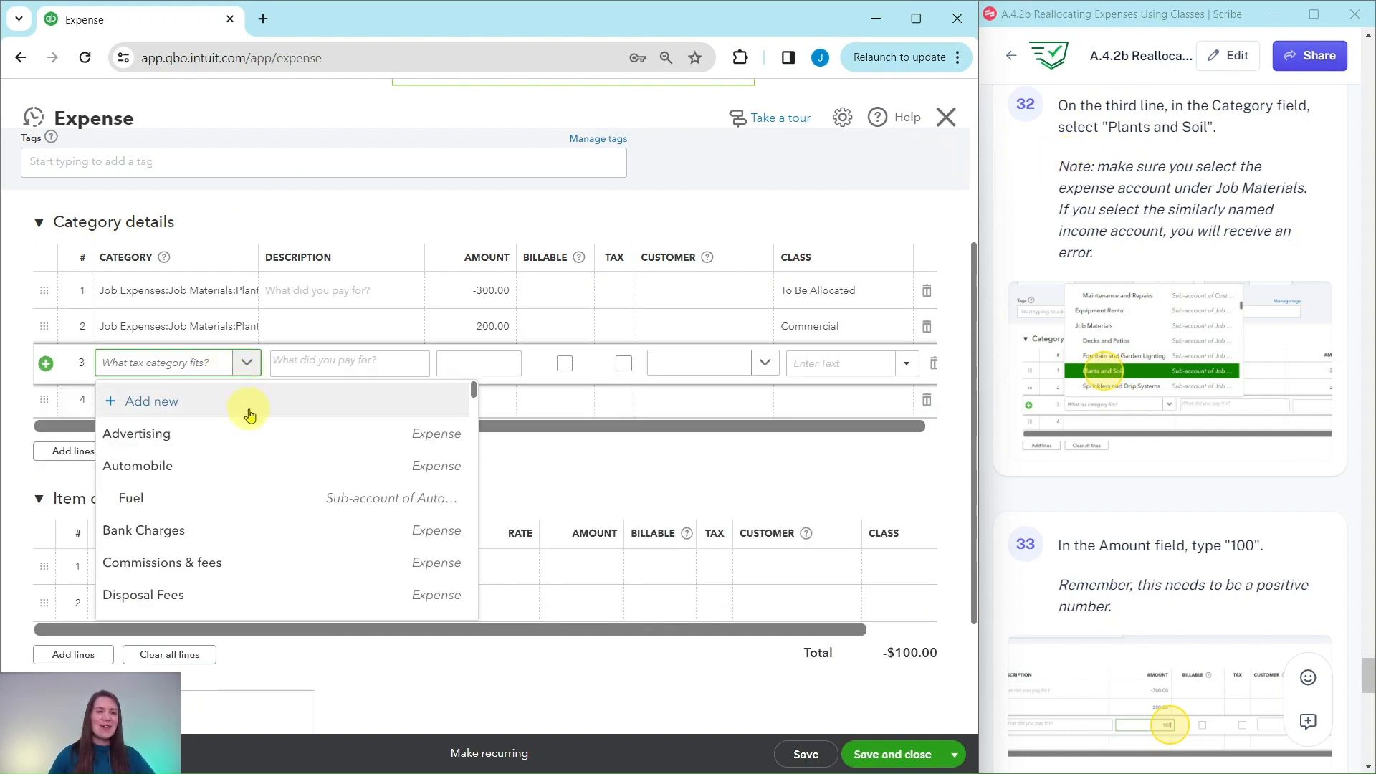
{"action": "scroll", "coordinate": [248, 412], "scroll_direction": "down", "scroll_amount": 3}
{"action": "scroll", "coordinate": [250, 418], "scroll_direction": "down", "scroll_amount": 4}
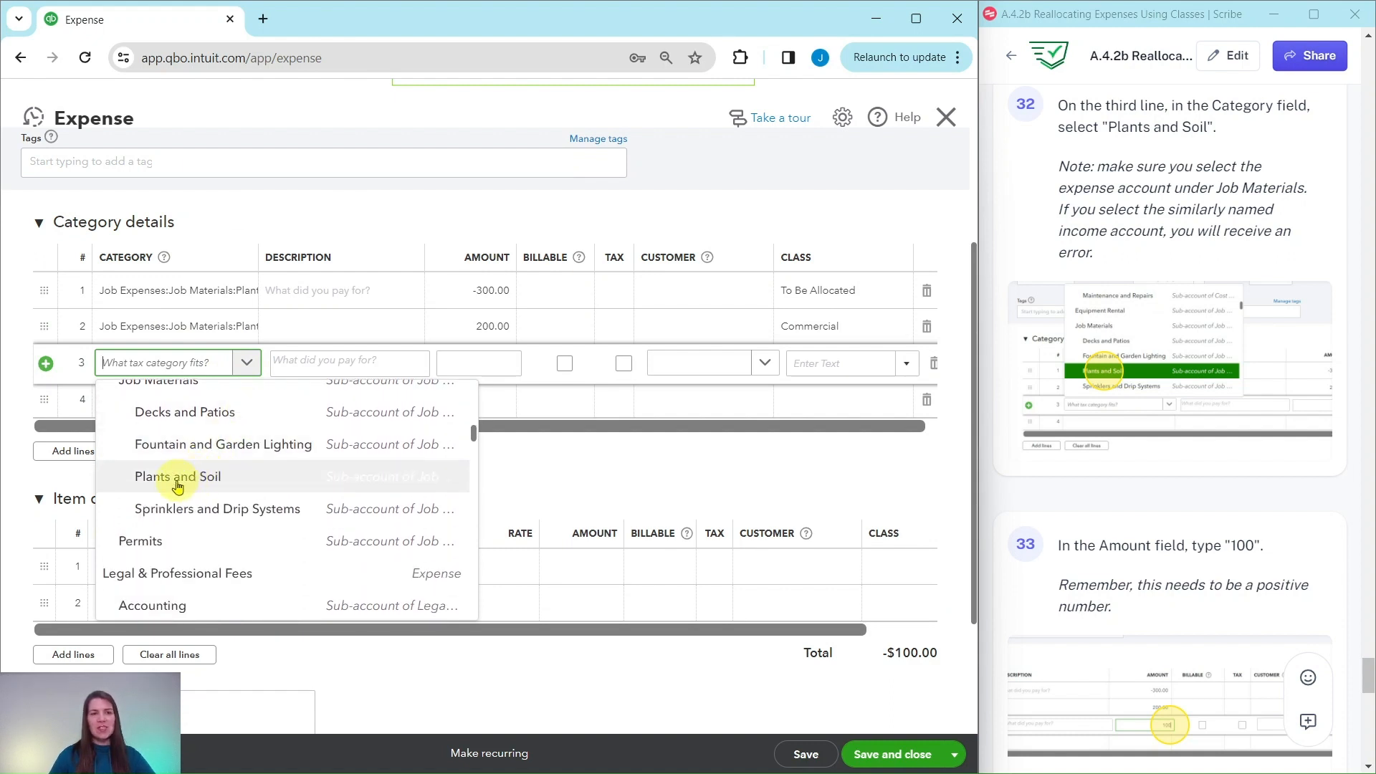
{"action": "left_click", "coordinate": [177, 484]}
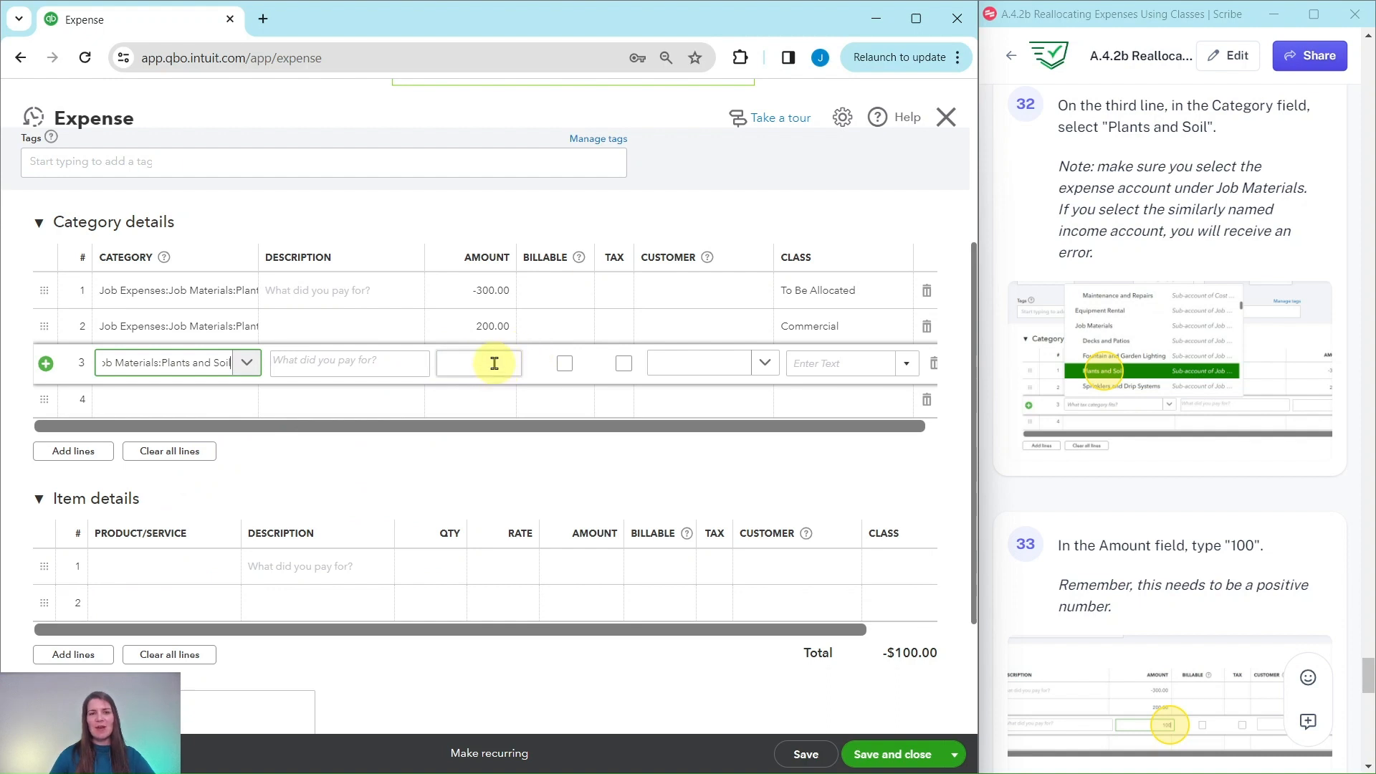
Enter 100 as the third line's amount and assign it to the Residential class.
{"action": "left_click", "coordinate": [495, 364]}
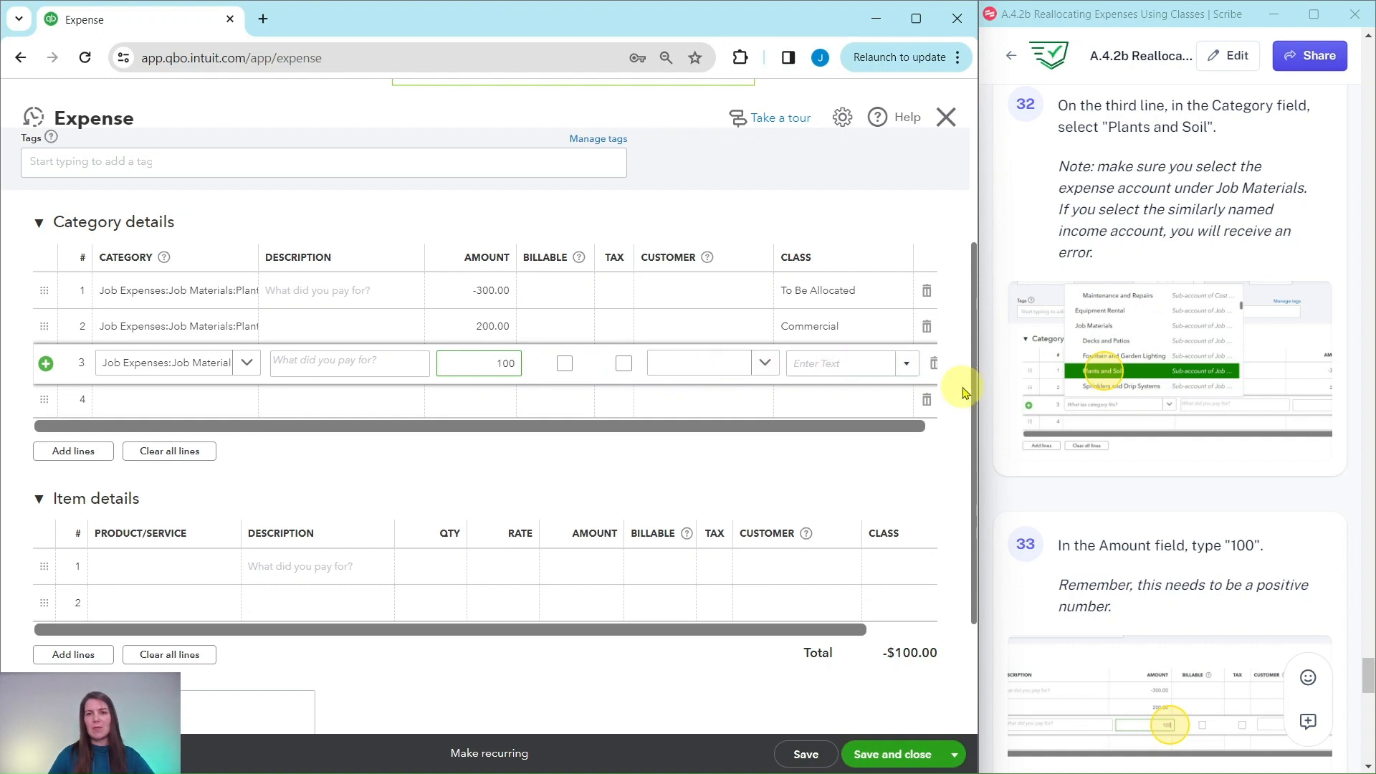
{"action": "key", "text": "Tab"}
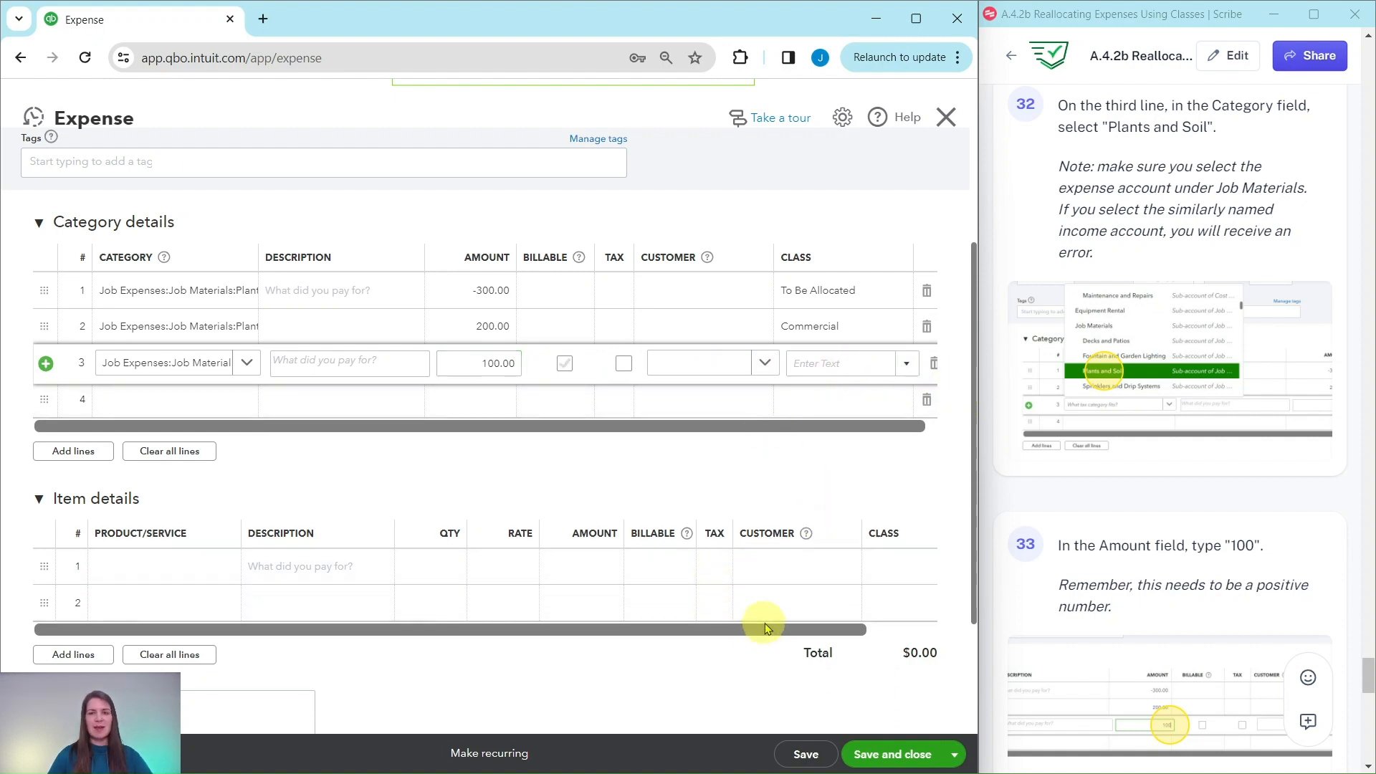
{"action": "scroll", "coordinate": [925, 402], "scroll_direction": "up", "scroll_amount": 3}
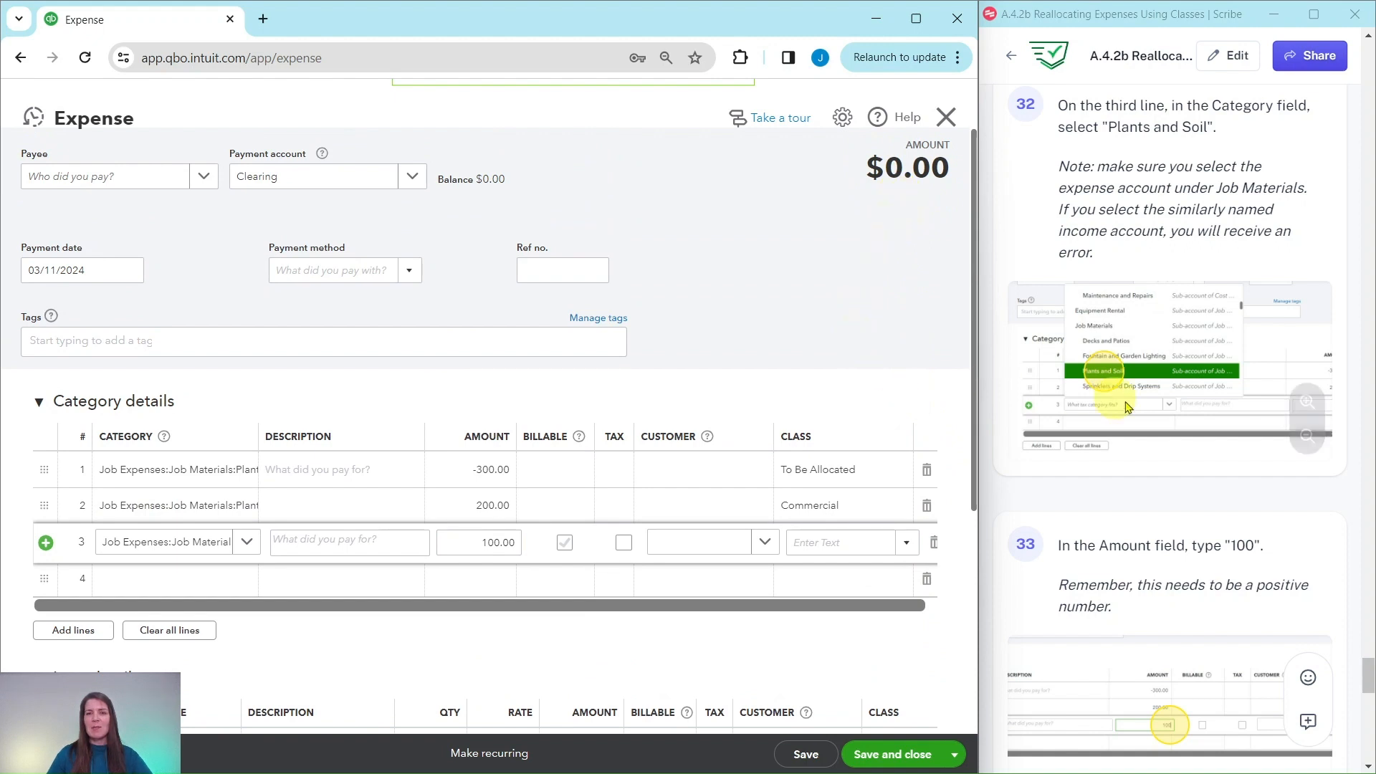
{"action": "scroll", "coordinate": [1169, 409], "scroll_direction": "down", "scroll_amount": 6}
{"action": "scroll", "coordinate": [1168, 409], "scroll_direction": "down", "scroll_amount": 2}
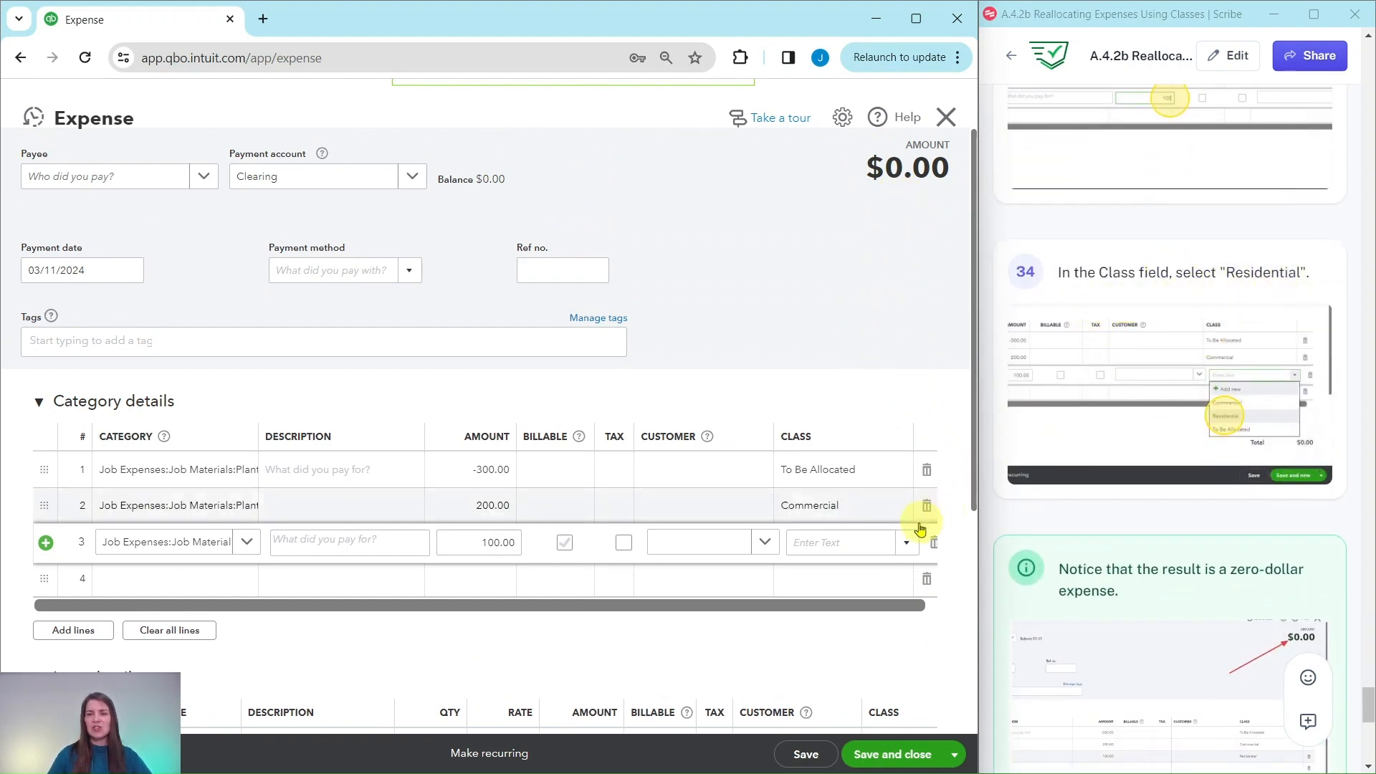
{"action": "left_click", "coordinate": [904, 549]}
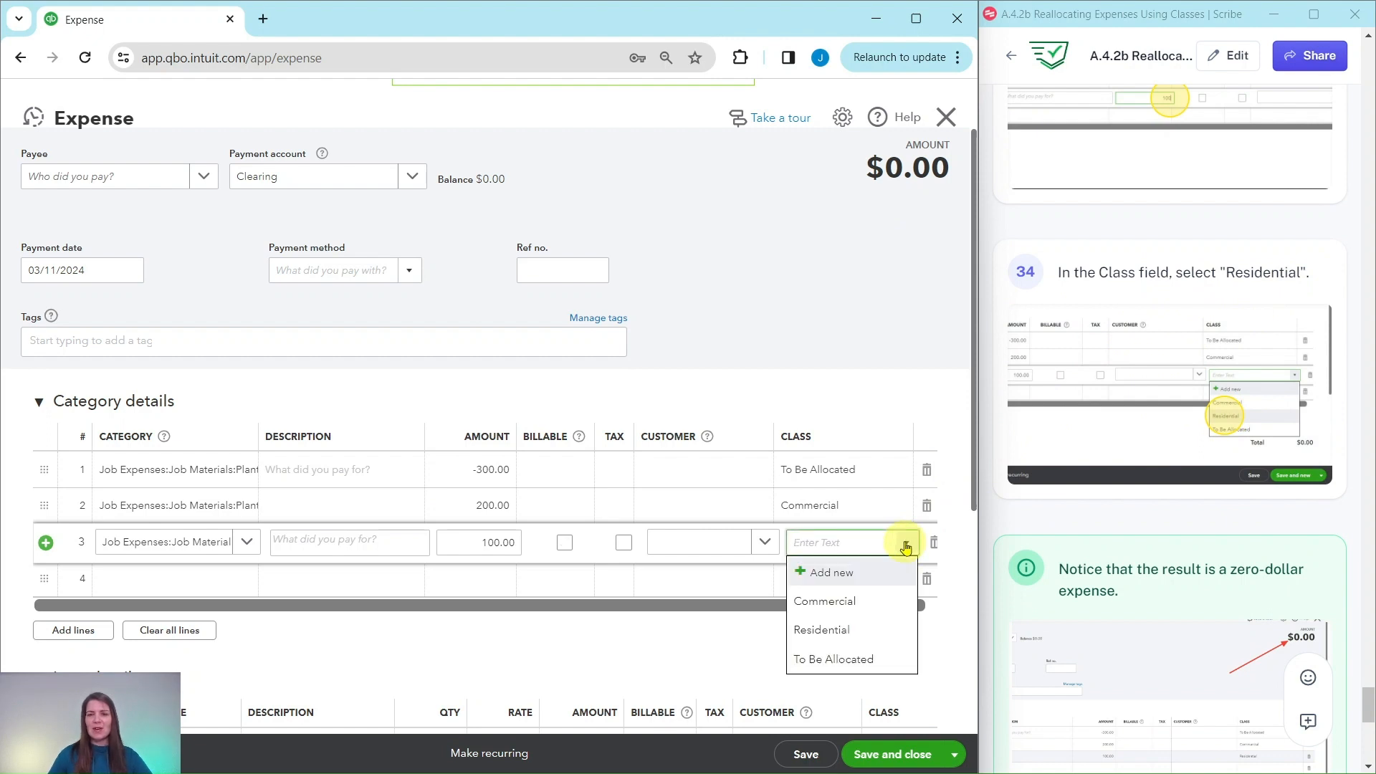
{"action": "left_click", "coordinate": [826, 637]}
Save and close the reallocation expense.
{"action": "scroll", "coordinate": [1130, 461], "scroll_direction": "down", "scroll_amount": 4}
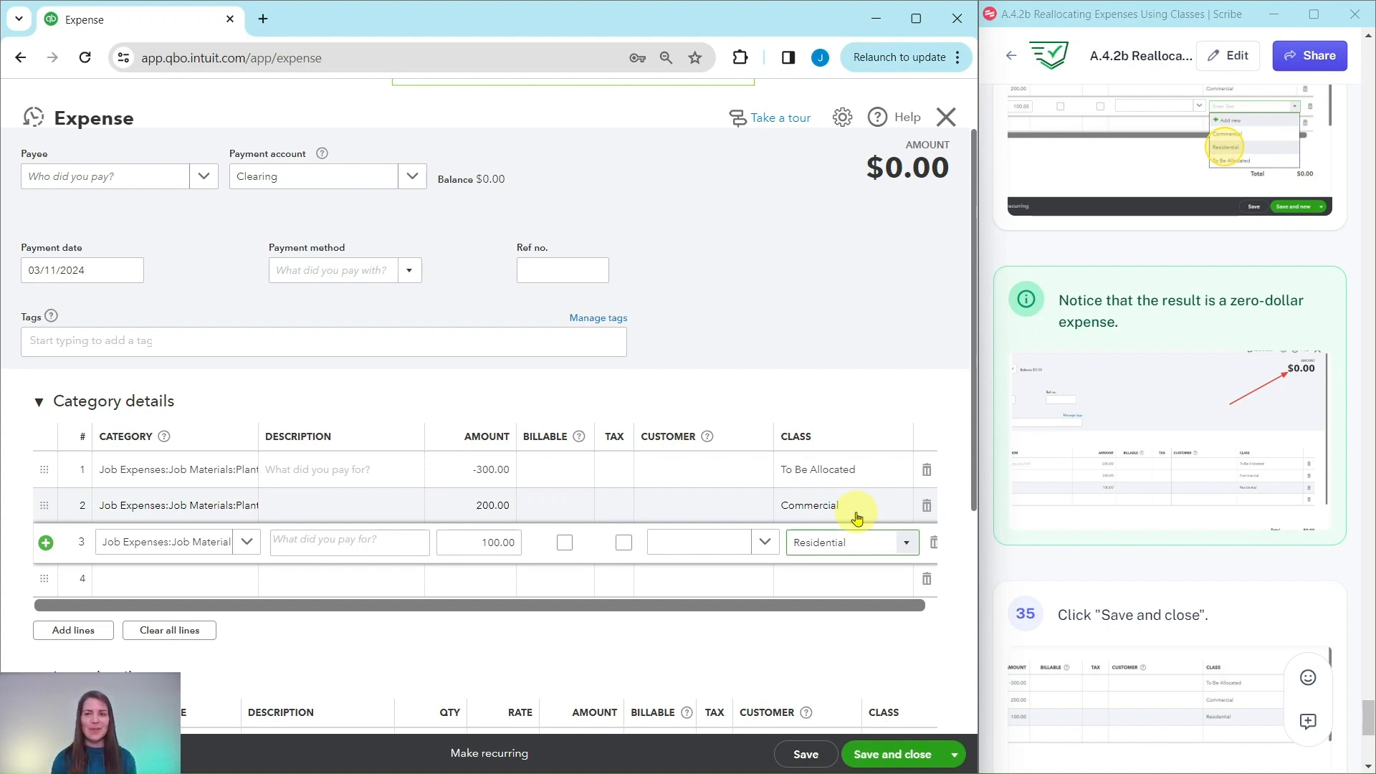
{"action": "scroll", "coordinate": [1161, 454], "scroll_direction": "down", "scroll_amount": 4}
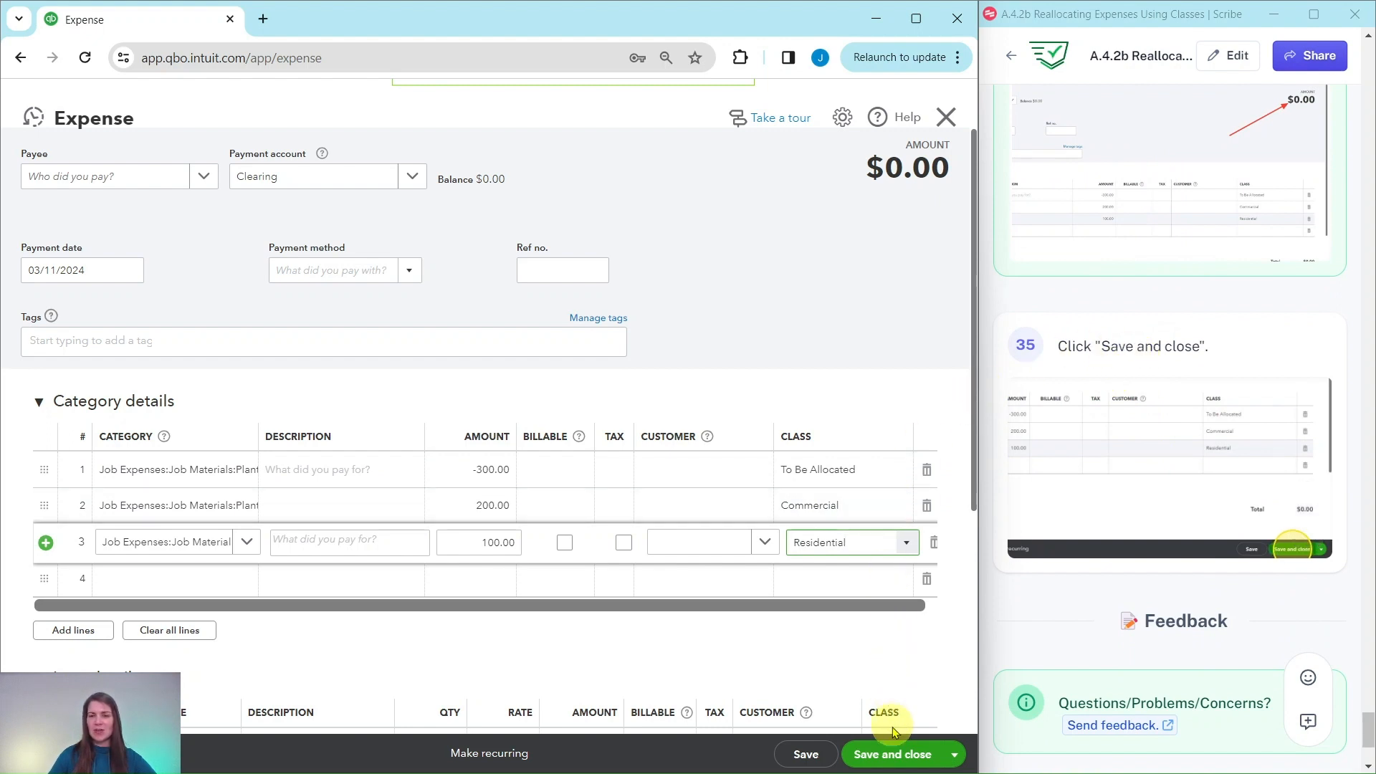
{"action": "left_click", "coordinate": [893, 755]}
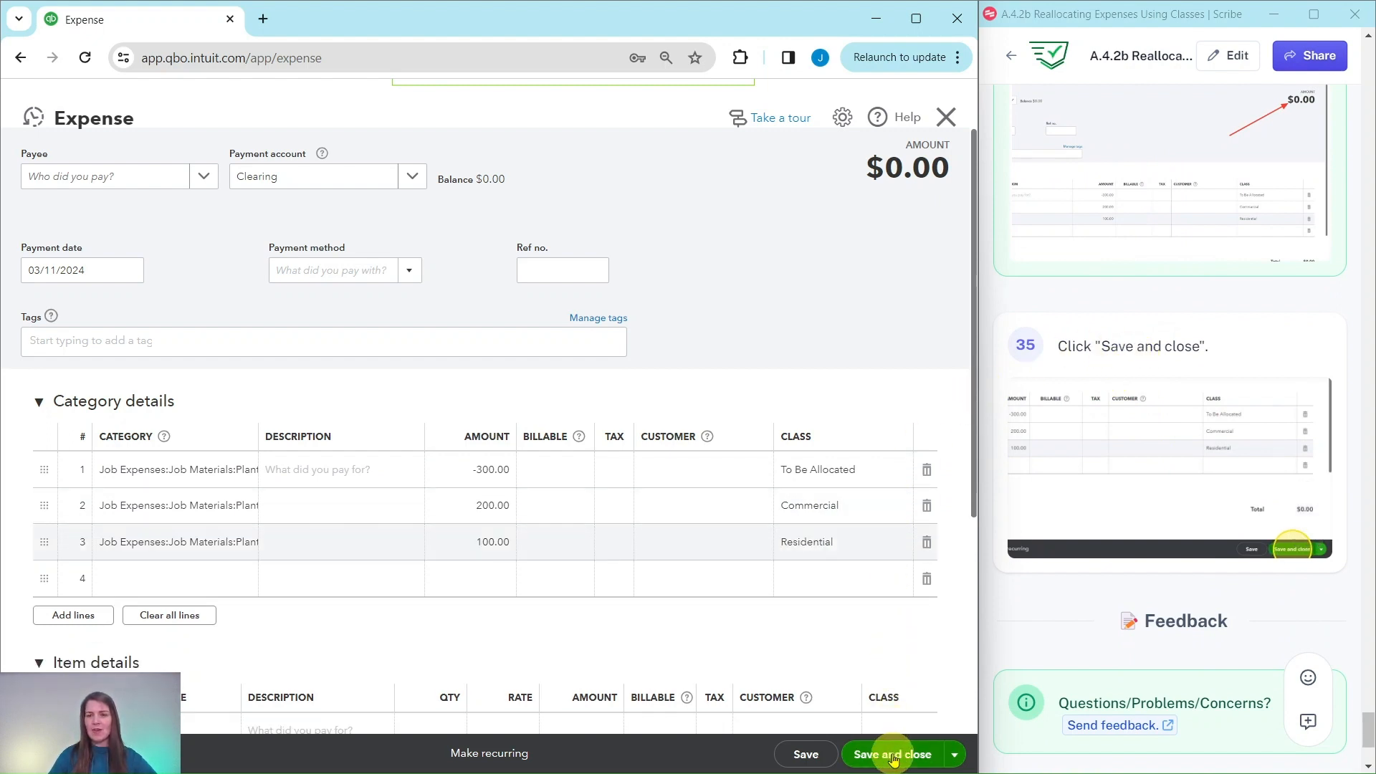